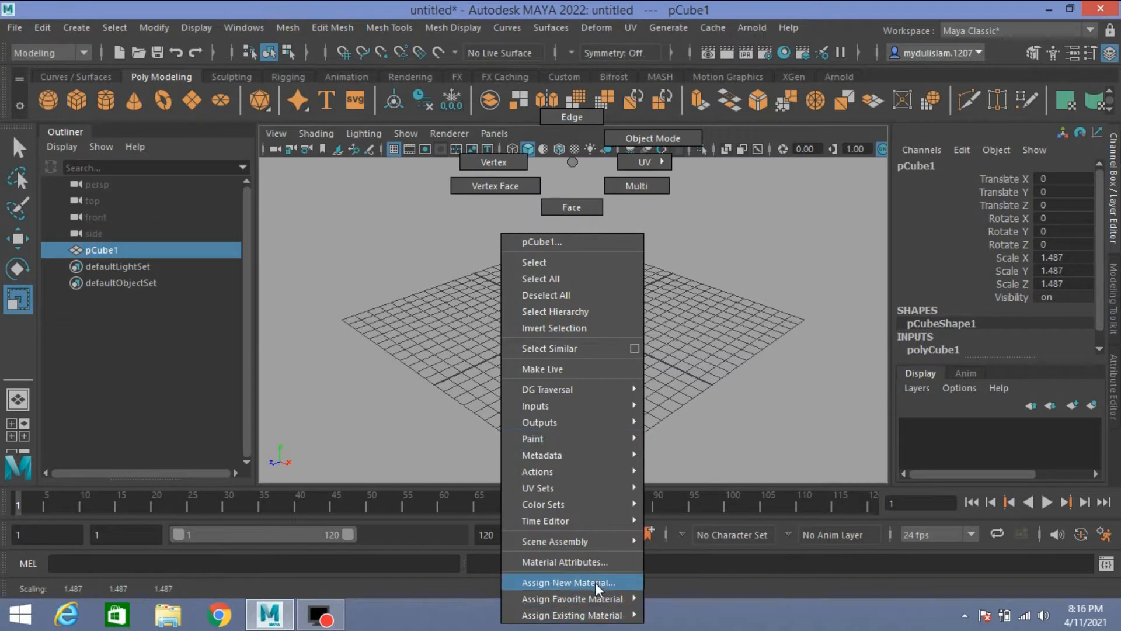
Step: Assign a new Lambert material to the cube and set its colour to red
left_click(594, 582)
left_click(504, 327)
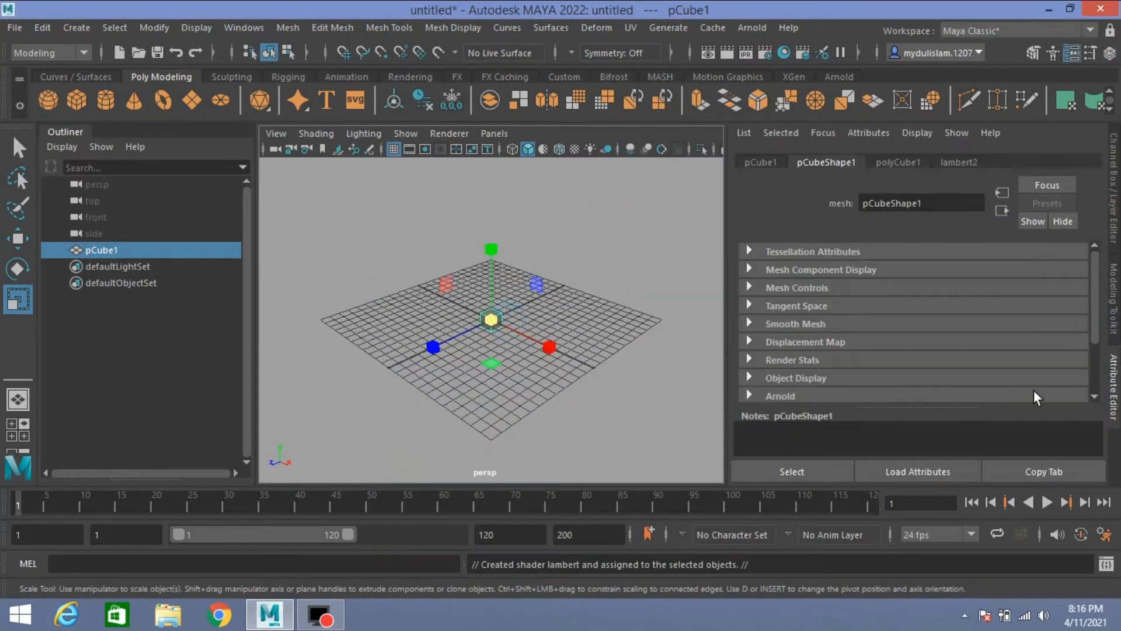
left_click(962, 164)
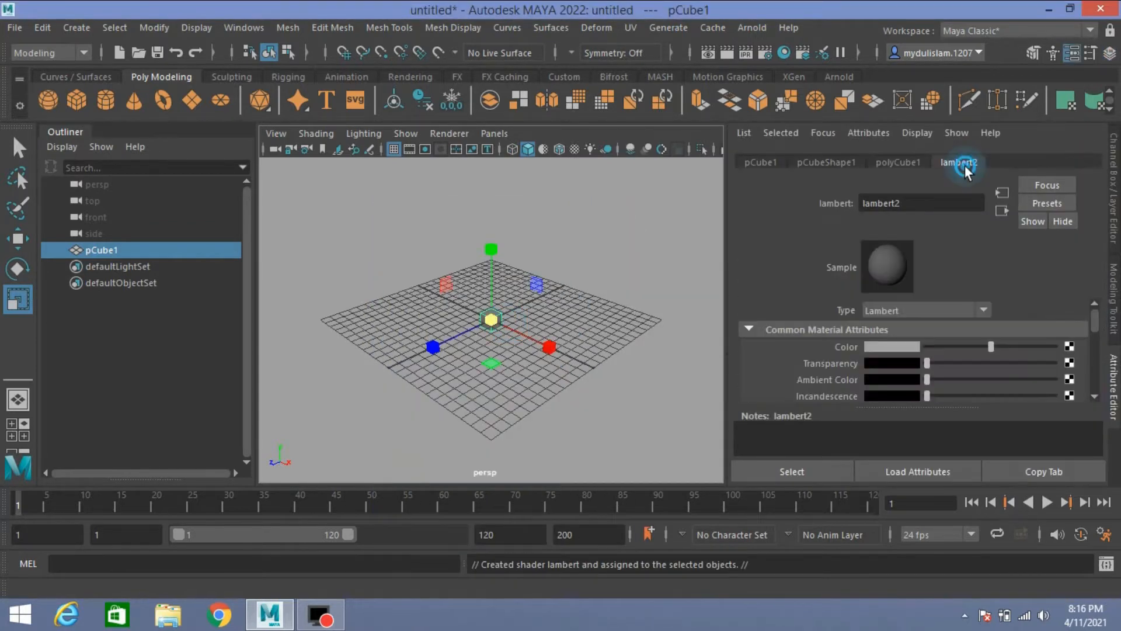
left_click(901, 346)
left_click(841, 313)
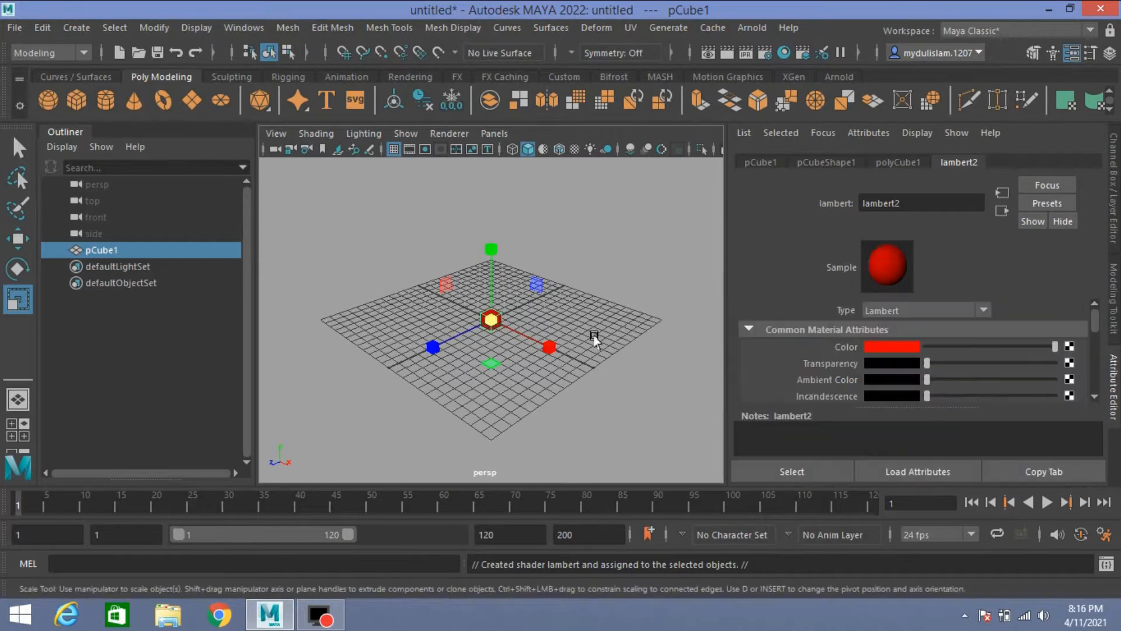
Step: Show the front view with the Channel Box, and switch to the Rigging menu set
key("space")
key("space")
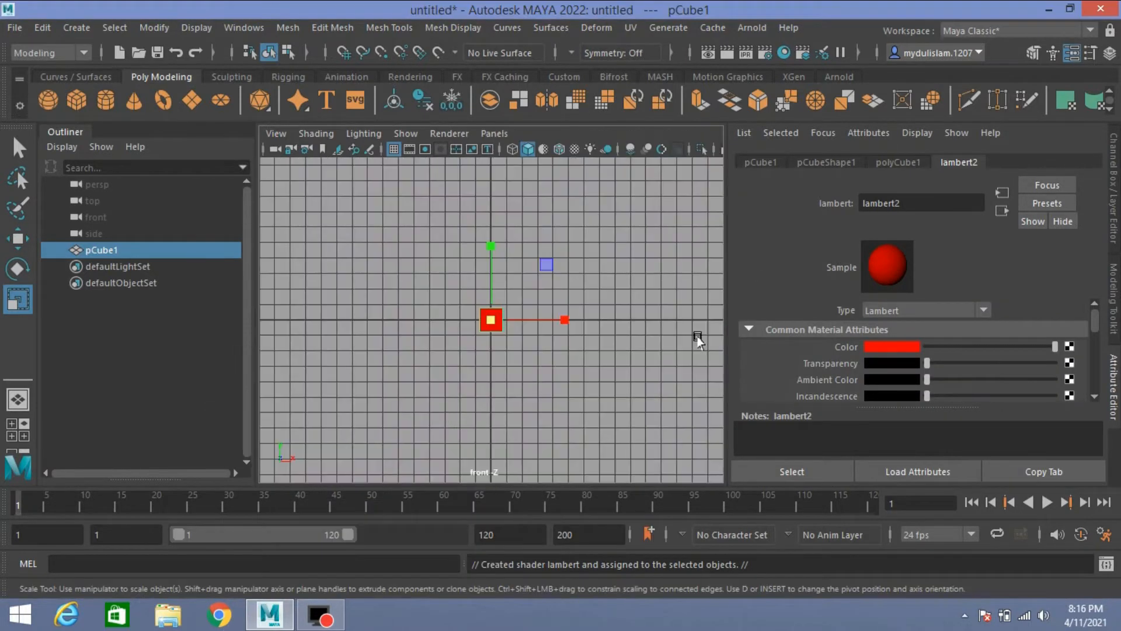
left_click(1116, 216)
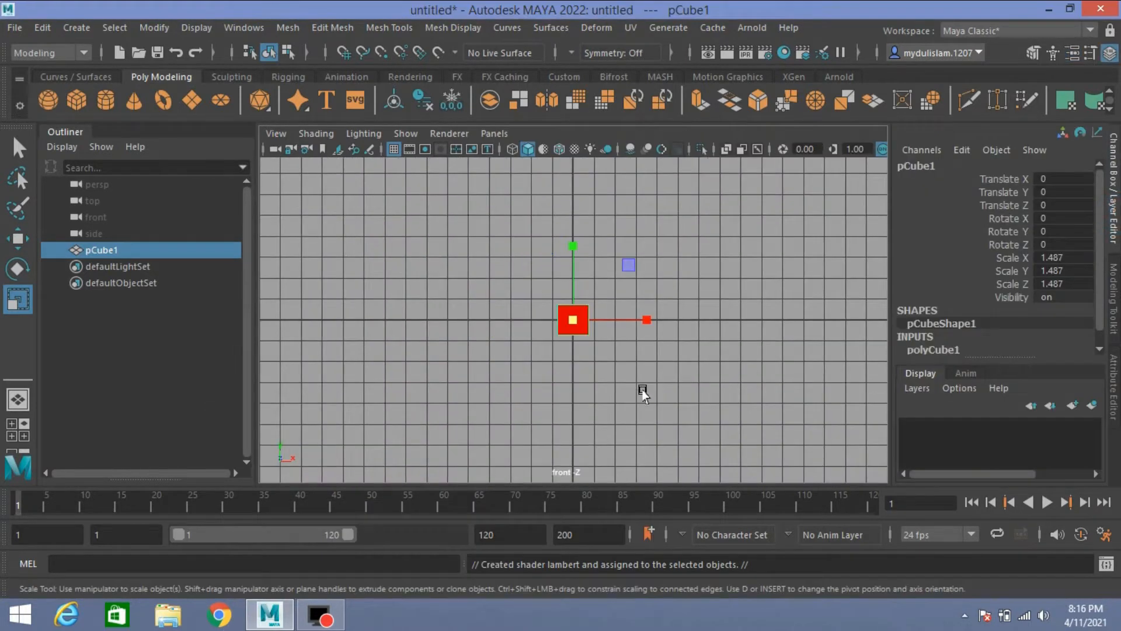
left_click(56, 56)
left_click(68, 90)
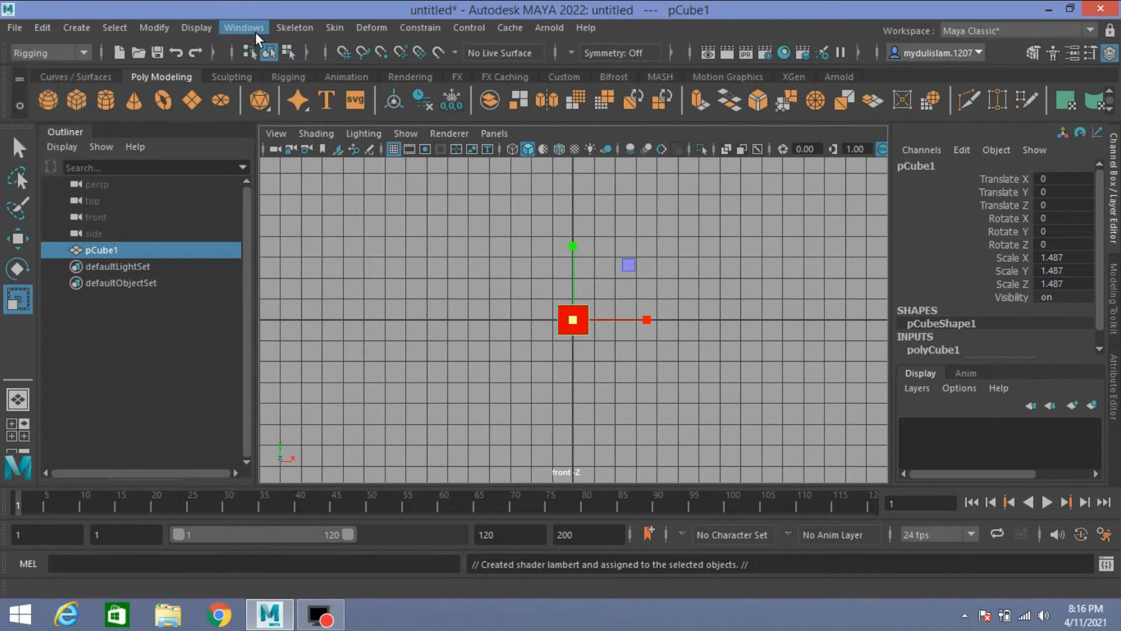
Step: In wireframe display, create a vertical chain of eight grid-snapped joints 2 units apart, running upward from Y -2 through the cube
left_click(292, 27)
left_click(346, 83)
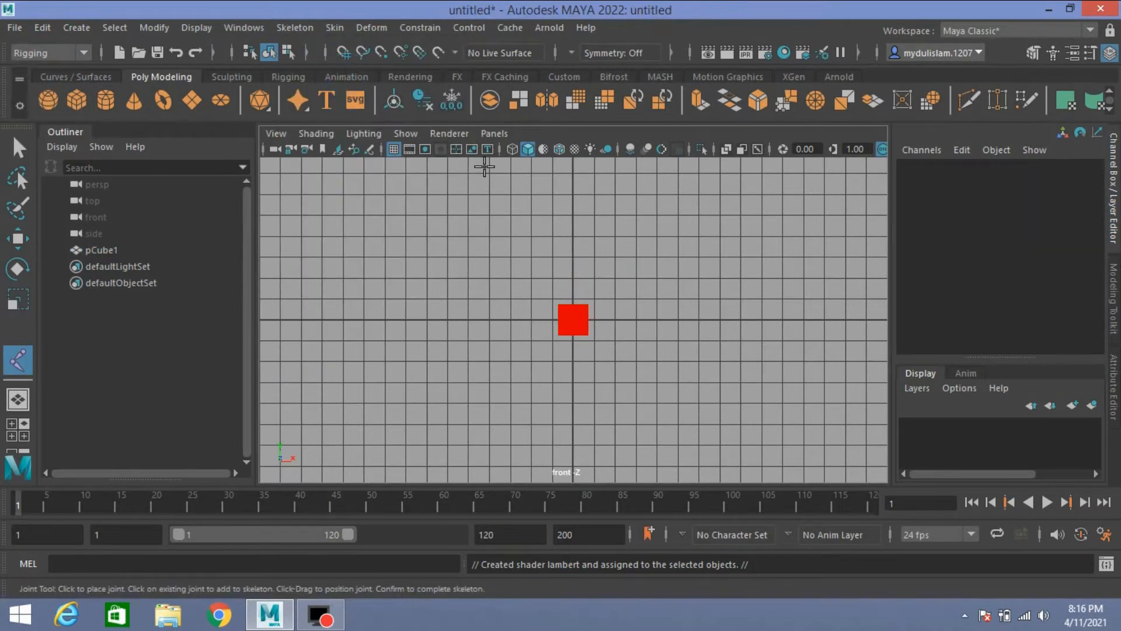
left_click(512, 148)
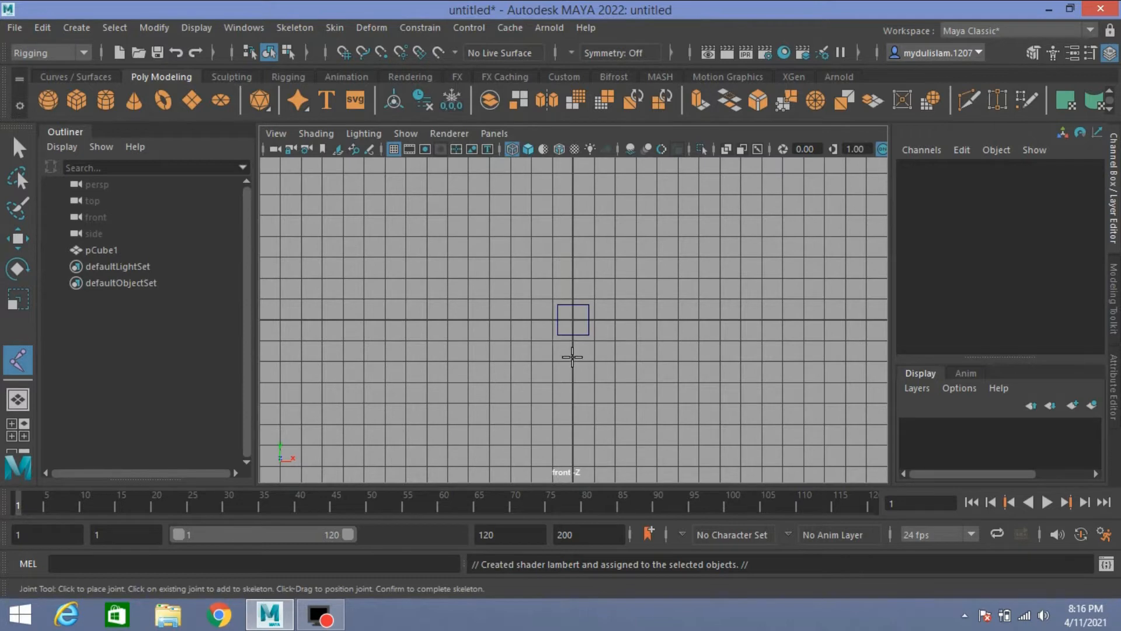
key("x")
left_click(572, 361)
left_click(573, 319)
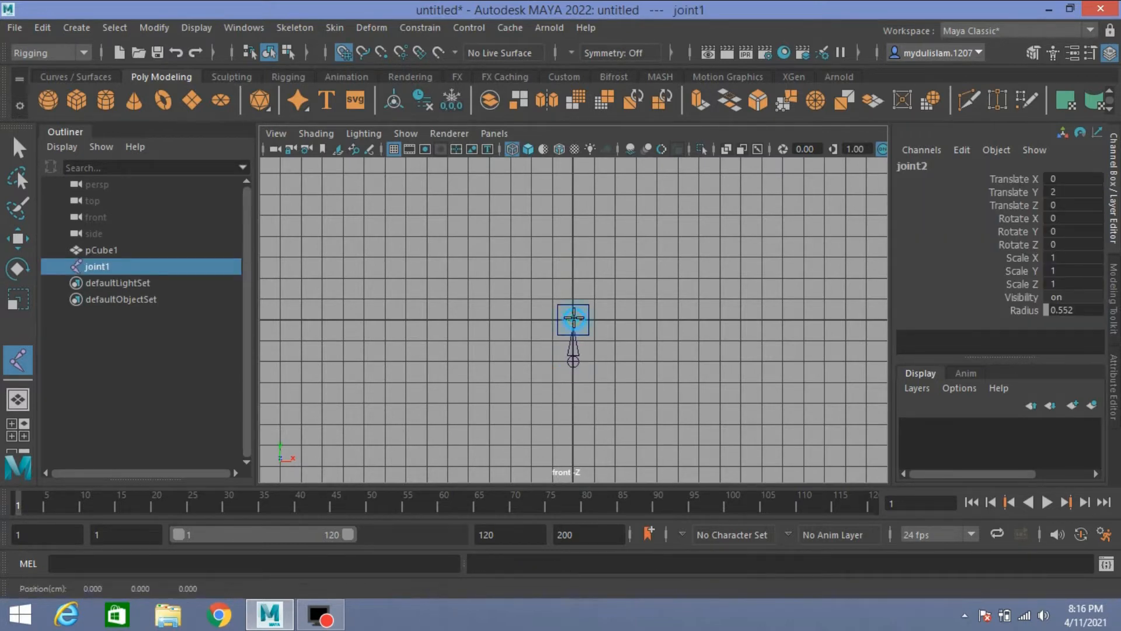
left_click(572, 277)
left_click(572, 235)
left_click(572, 193)
scroll(614, 219, "down", 3)
left_click(572, 194)
scroll(600, 195, "down", 2)
left_click(572, 189)
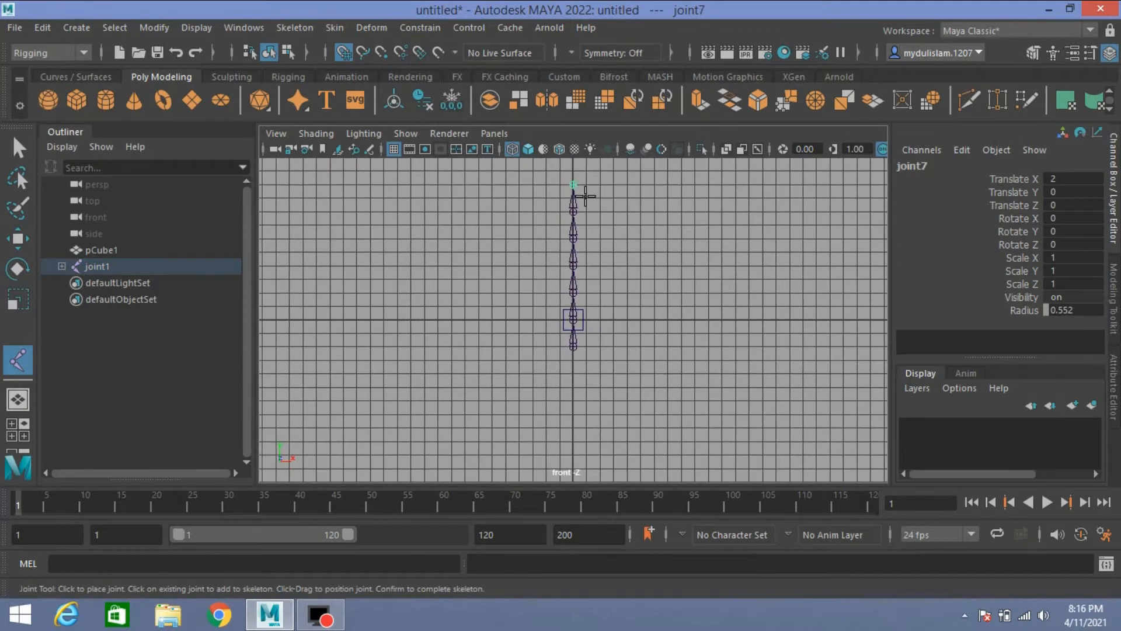
scroll(586, 197, "down", 1)
left_click(572, 181)
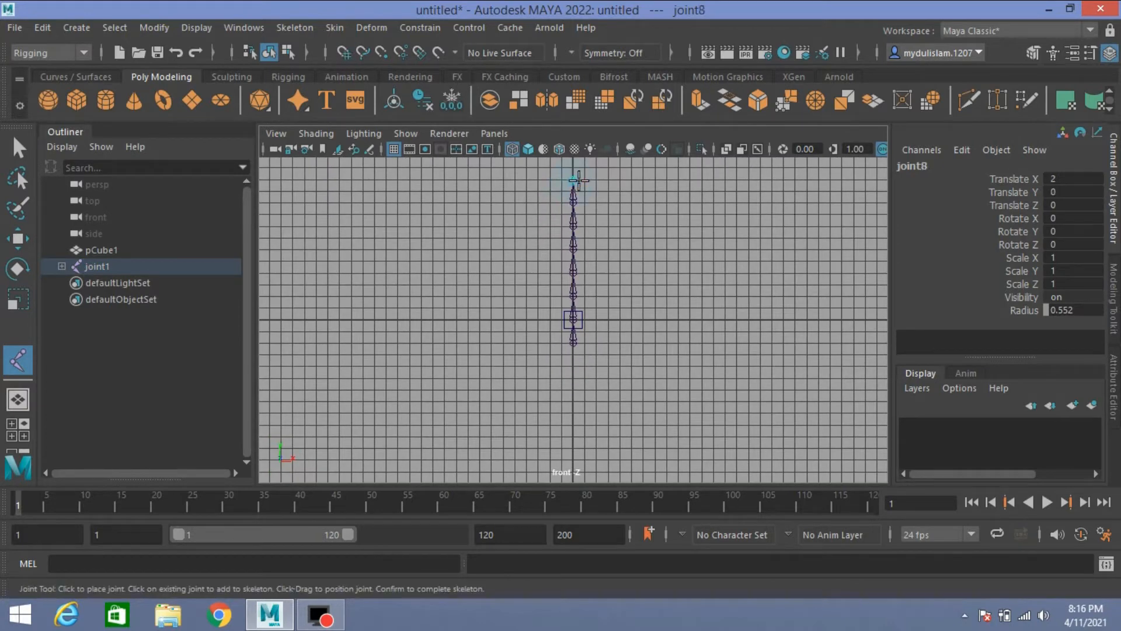
key("Return")
Step: Scale the cube uniformly to about 1.925 so it nearly matches the length of one bone
key("r")
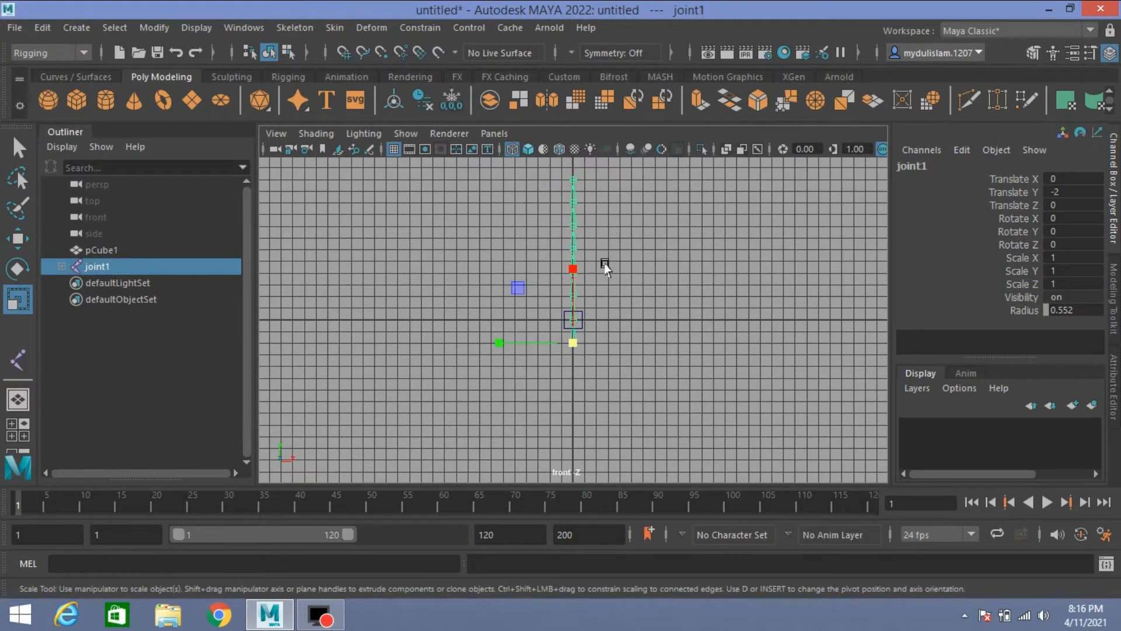
middle_click_drag(609, 276, 608, 319, "alt")
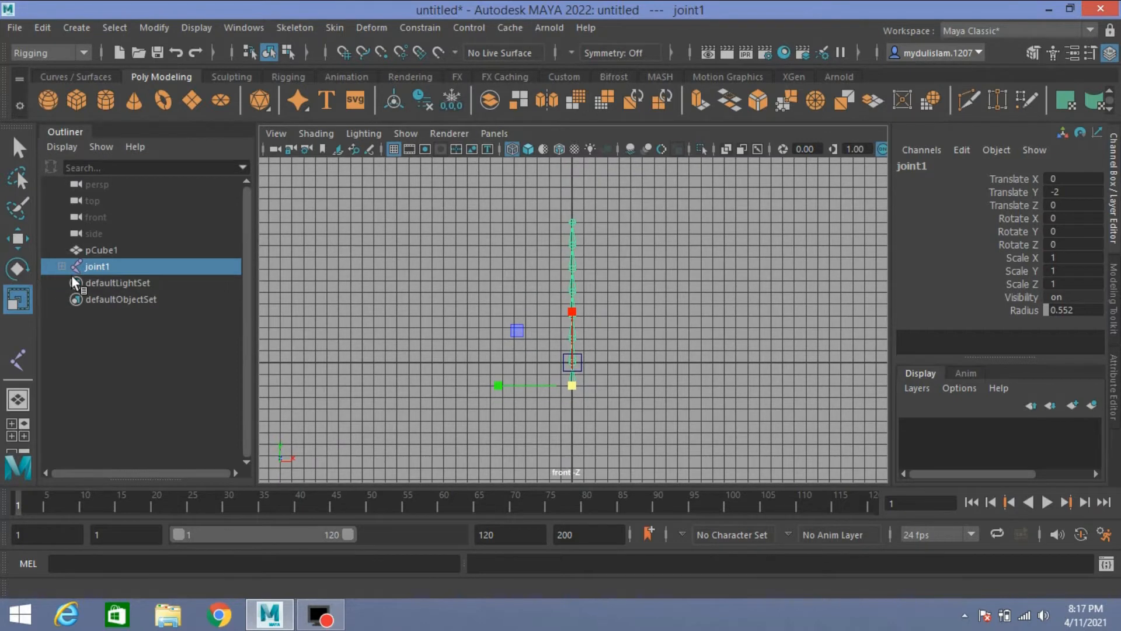
left_click(95, 250)
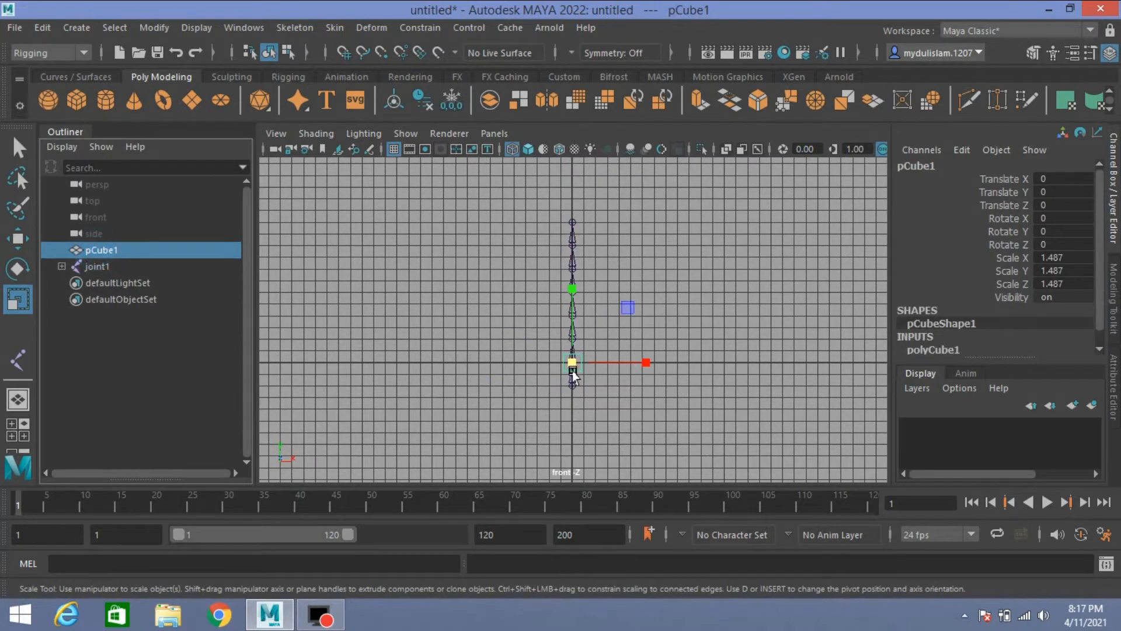
scroll(595, 366, "up", 3)
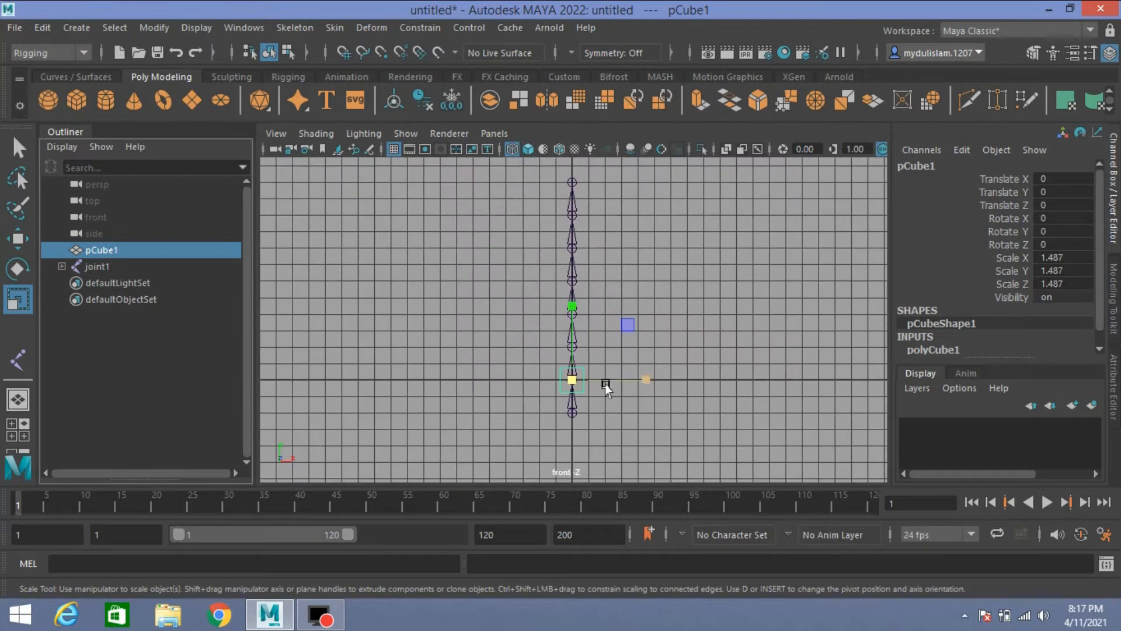
left_click(570, 392)
left_click_drag(571, 392, 573, 393)
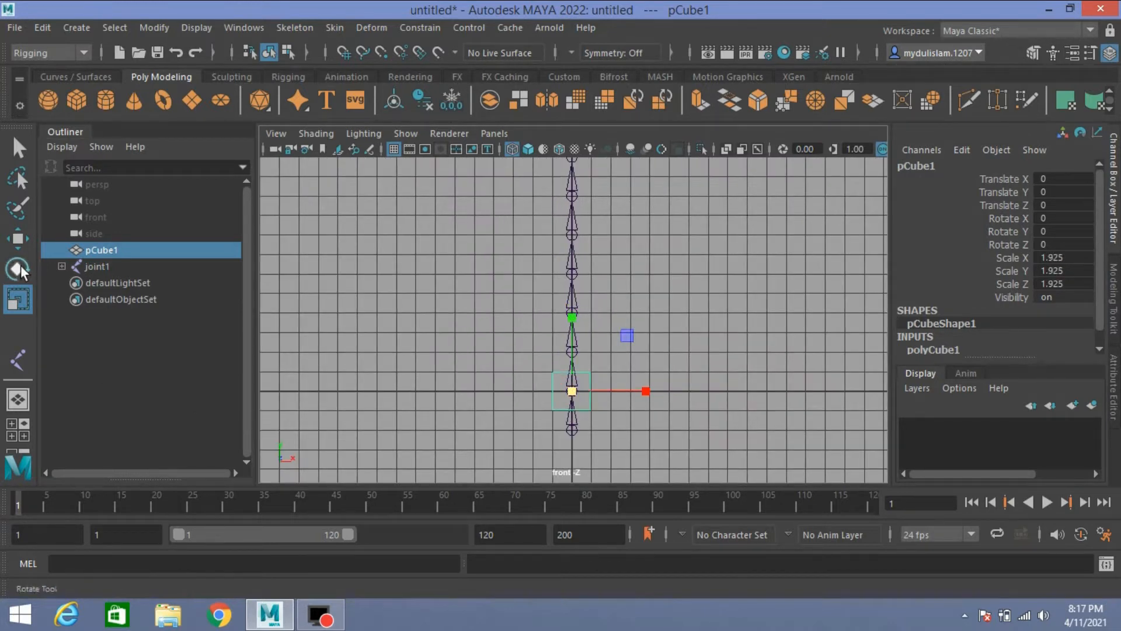
Step: Snap the cube's pivot to its bottom face, and snap the cube by that pivot onto the joint at the origin
left_click(17, 238)
left_click_drag(648, 390, 714, 388)
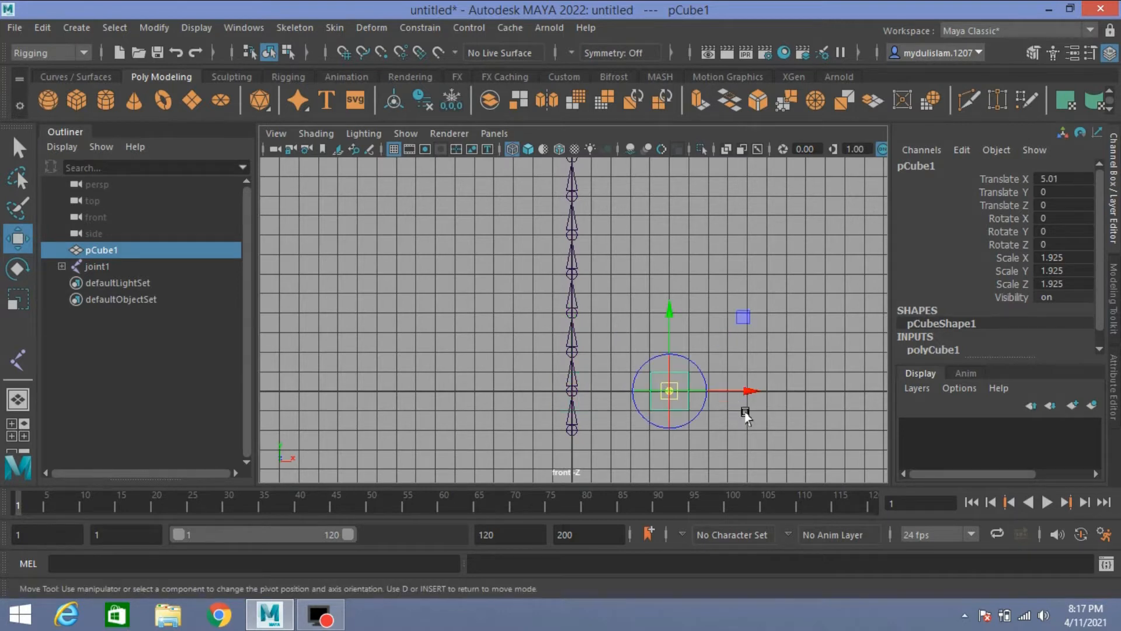
key("v")
left_click_drag(671, 316, 682, 425)
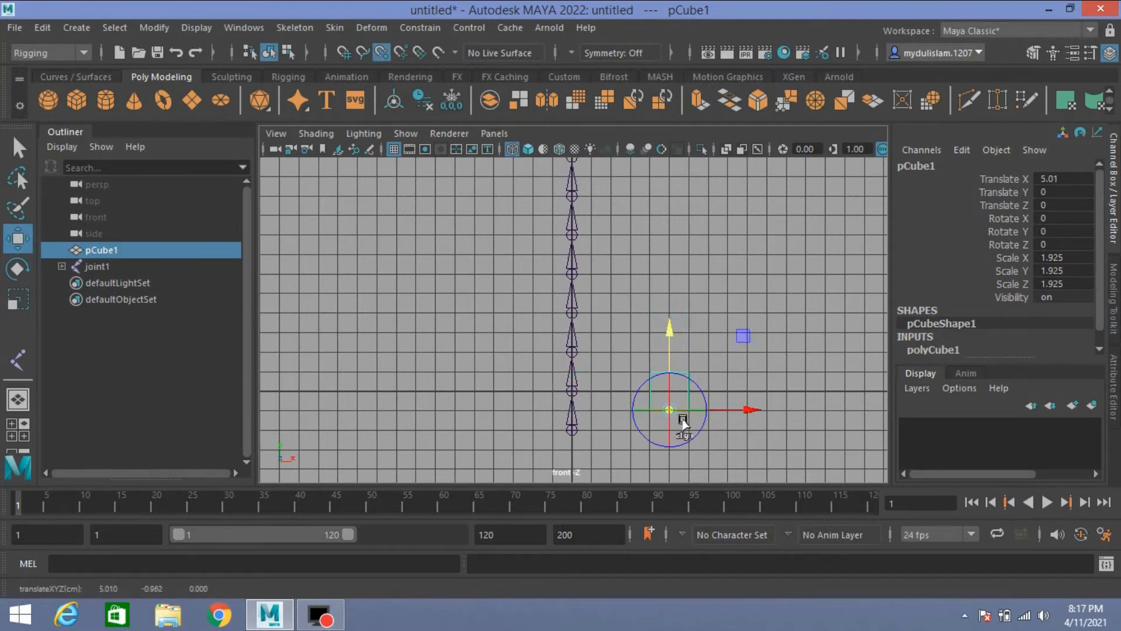
key("d")
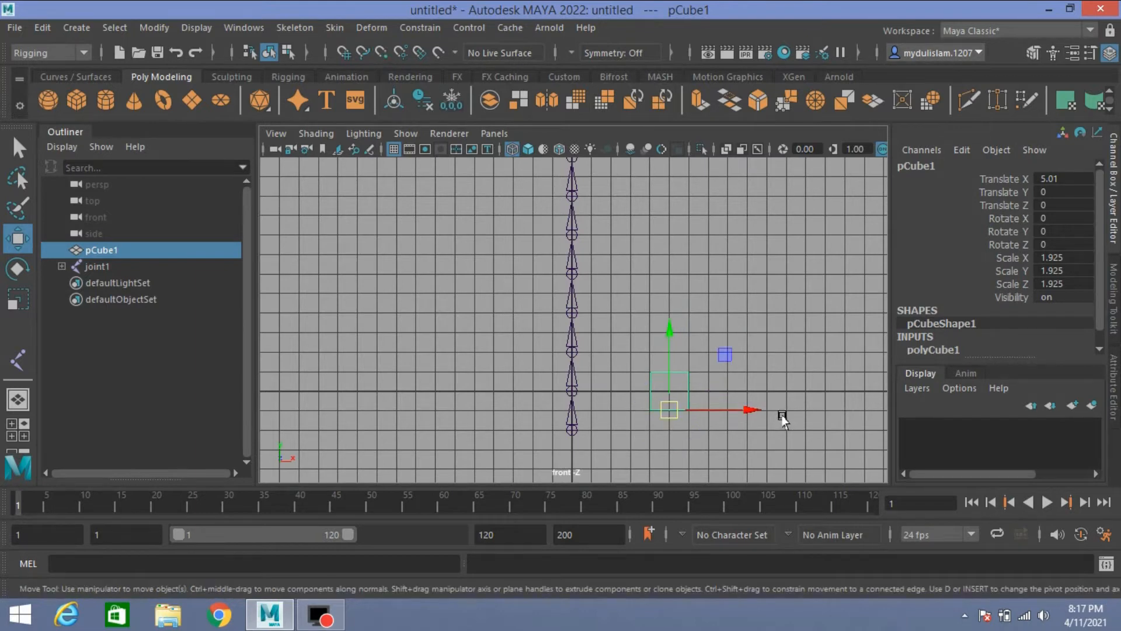
key("v")
left_click_drag(665, 410, 609, 395)
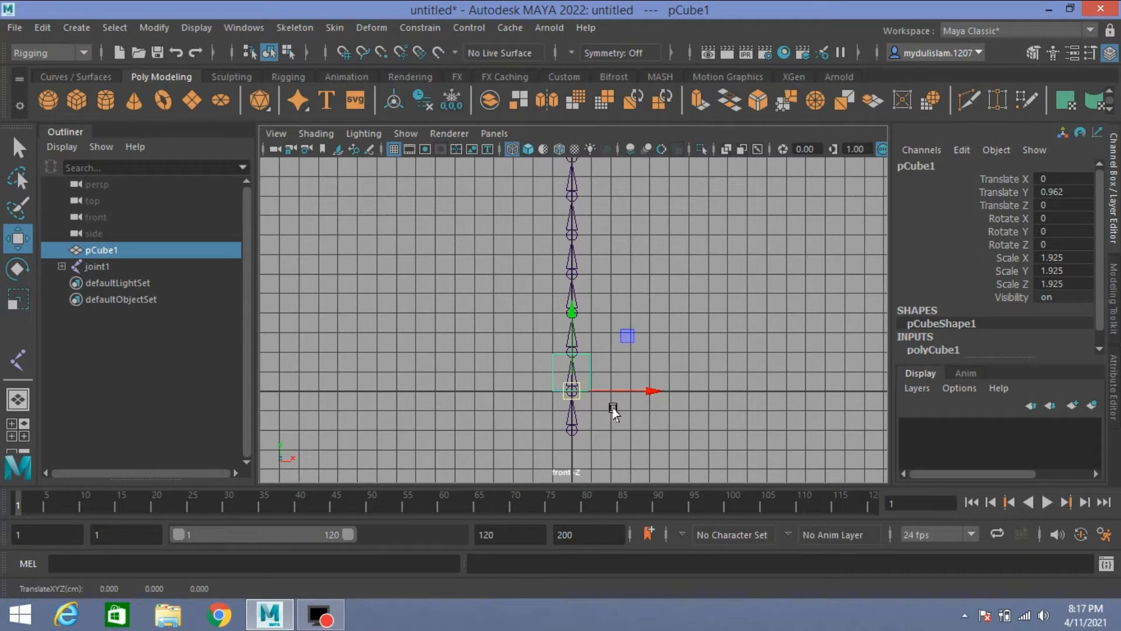
Step: Duplicate the cube five times up the joint chain, with each copy snapped 2 units above the previous one
key("ctrl+d")
key("v")
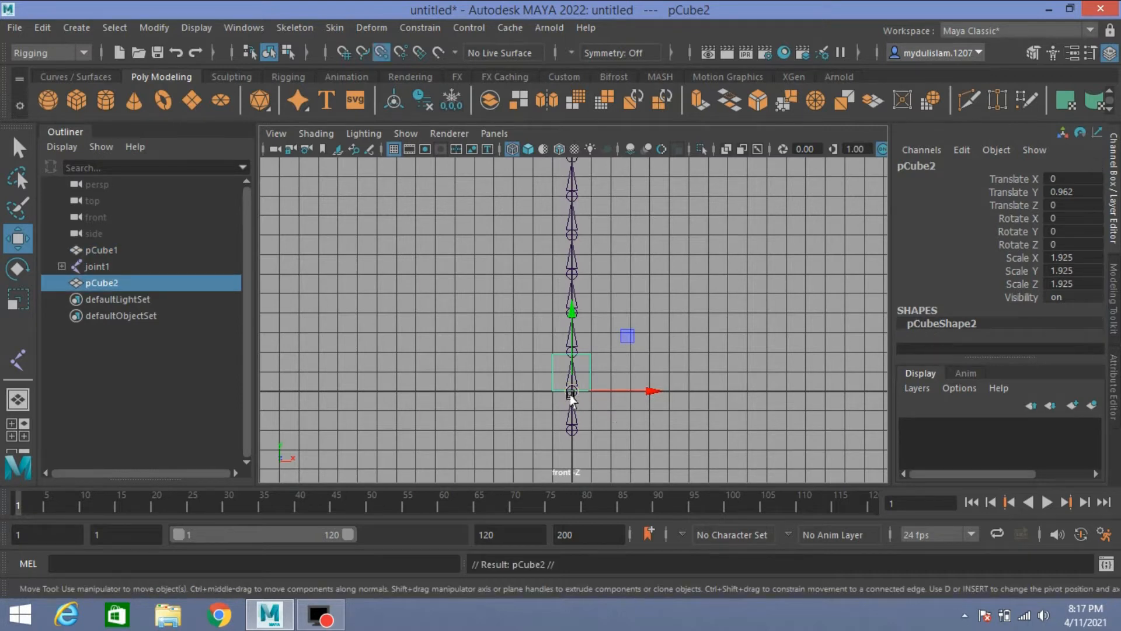
left_click_drag(571, 390, 605, 350)
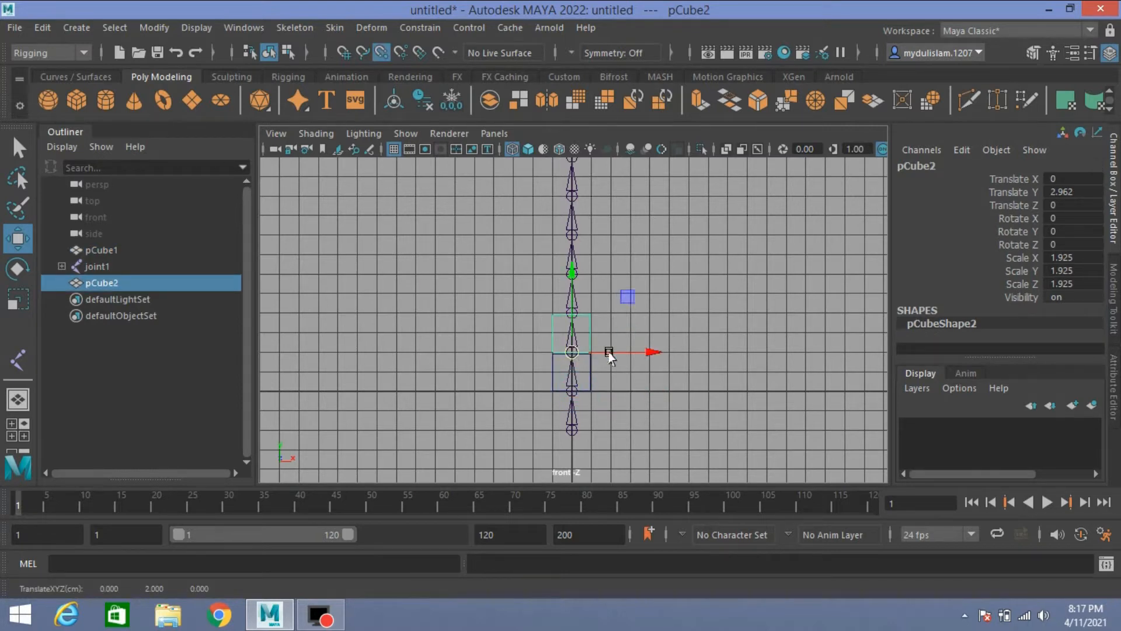
key("shift+d")
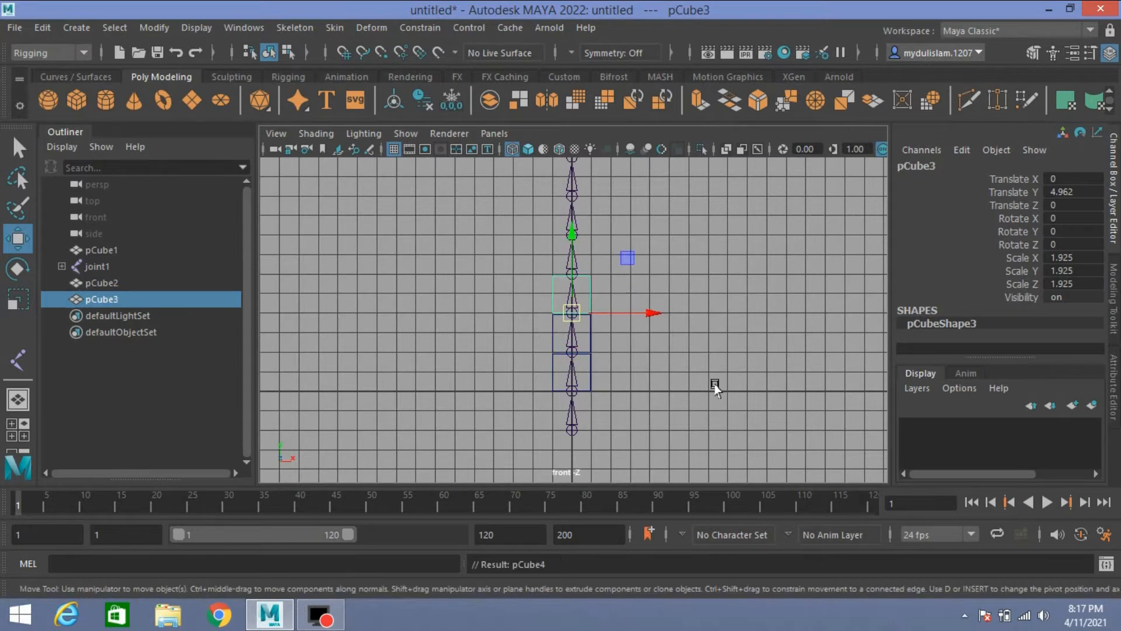
key("shift+d")
scroll(714, 388, "down", 2)
key("shift+d")
key("shift+d")
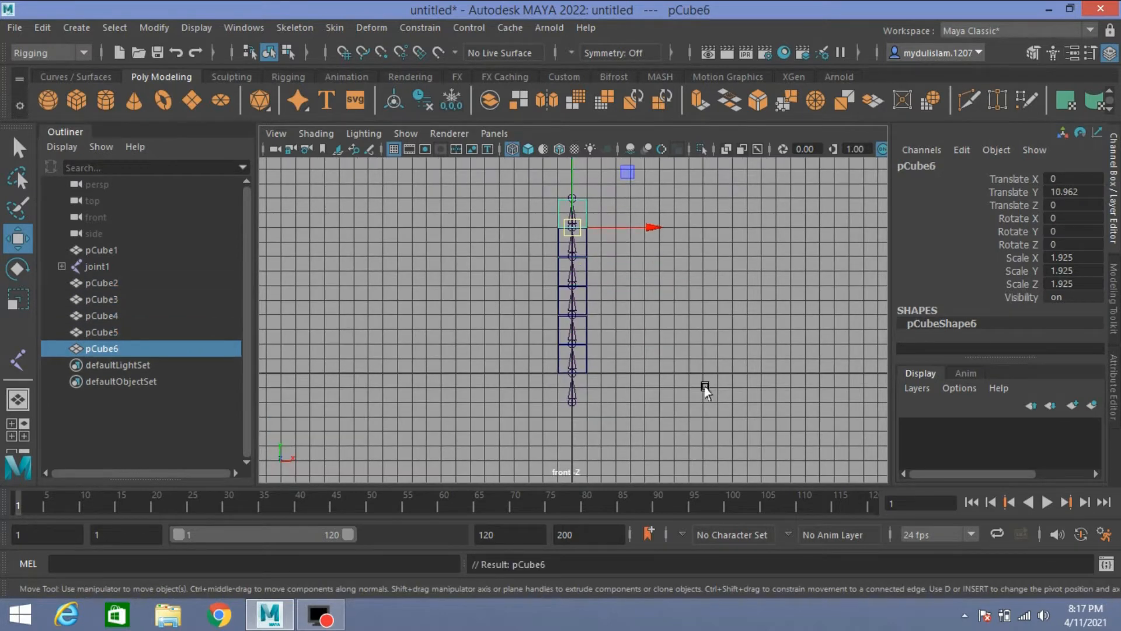
Step: Create a NURBS circle at the origin and switch to the perspective view
left_click(69, 78)
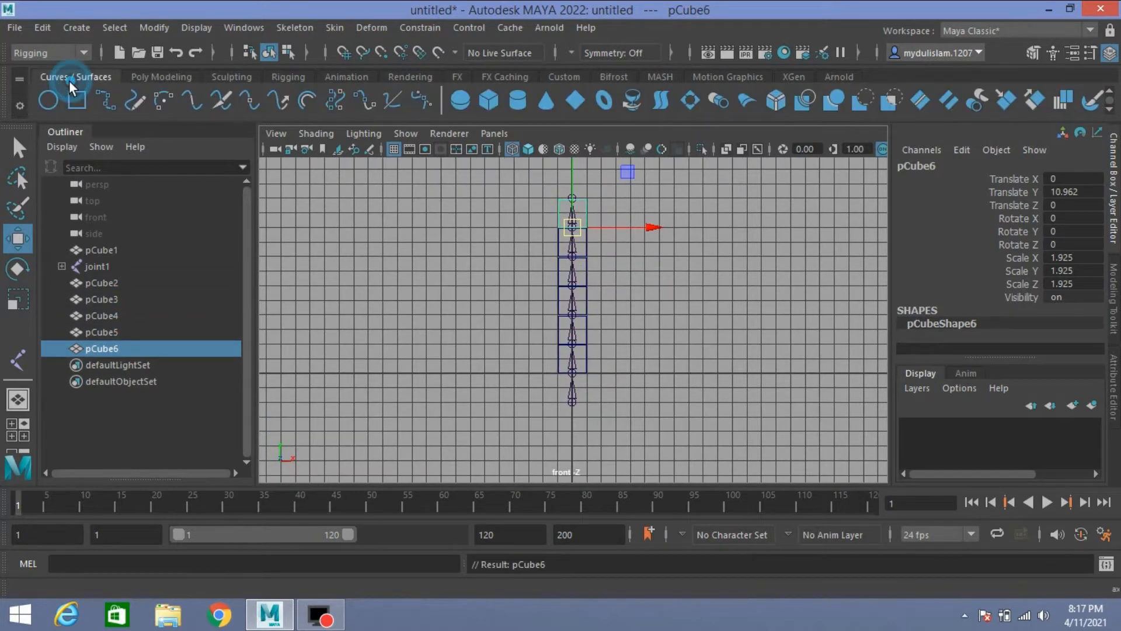
left_click(54, 100)
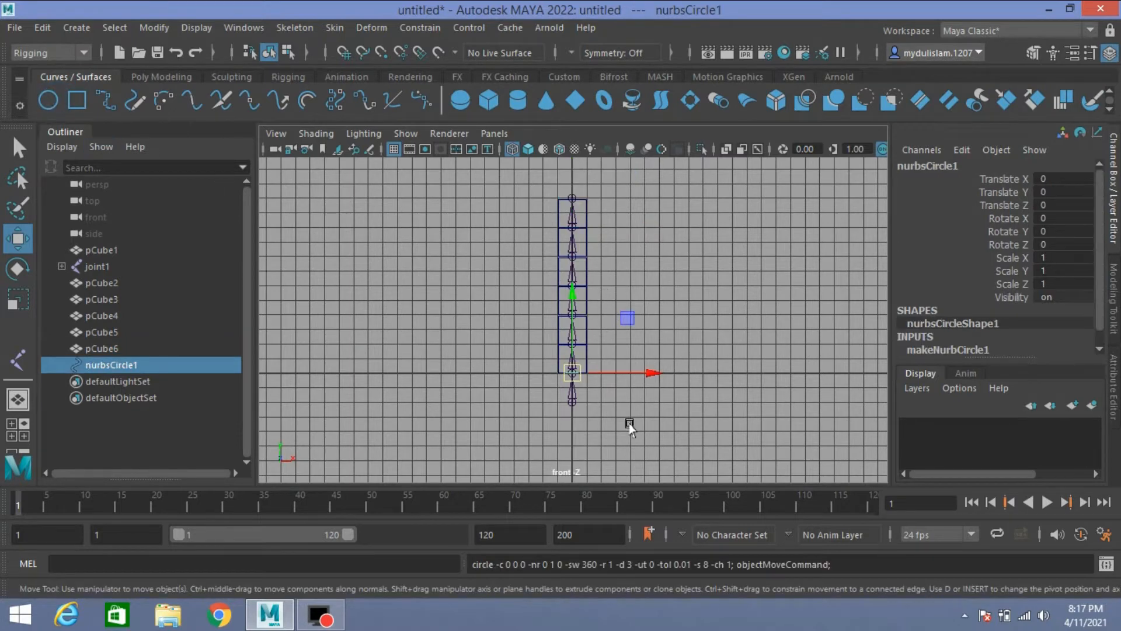
key("space")
key("space")
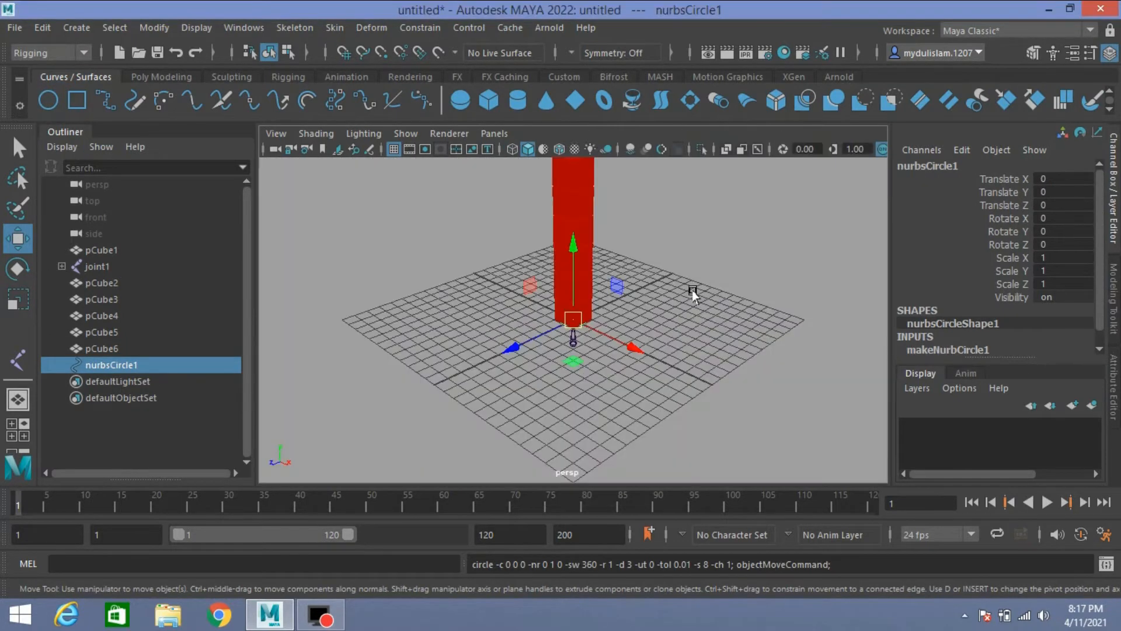
Step: Scale the NURBS circle uniformly to about 3.653 in wireframe display and freeze its transformations
left_click(512, 149)
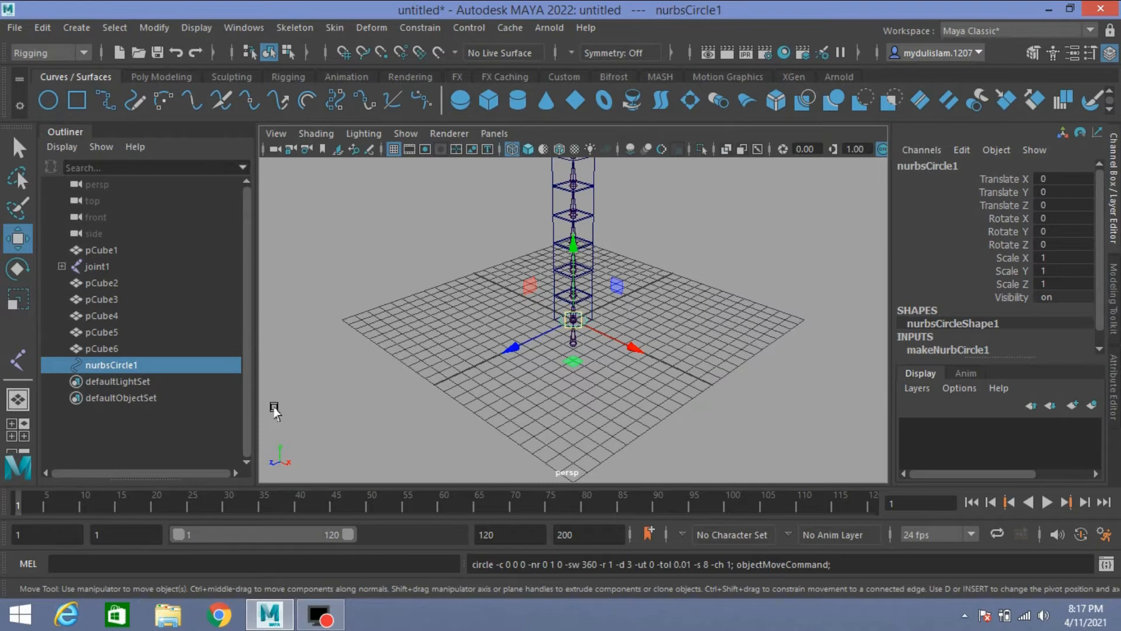
left_click(13, 305)
left_click_drag(573, 320, 625, 342)
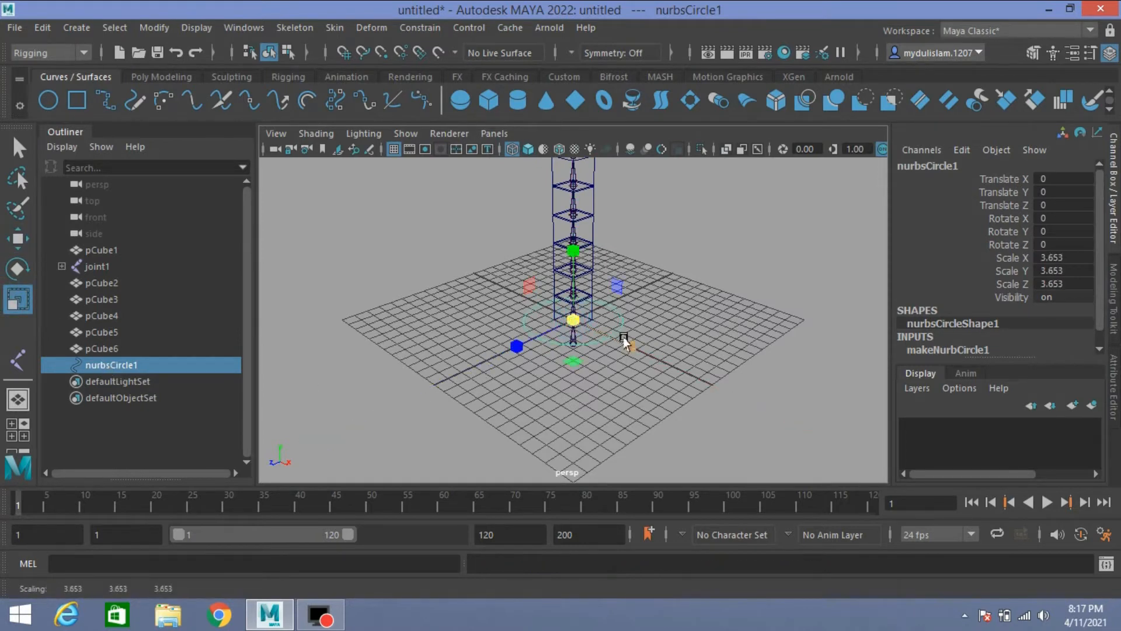
left_click(140, 28)
left_click(189, 100)
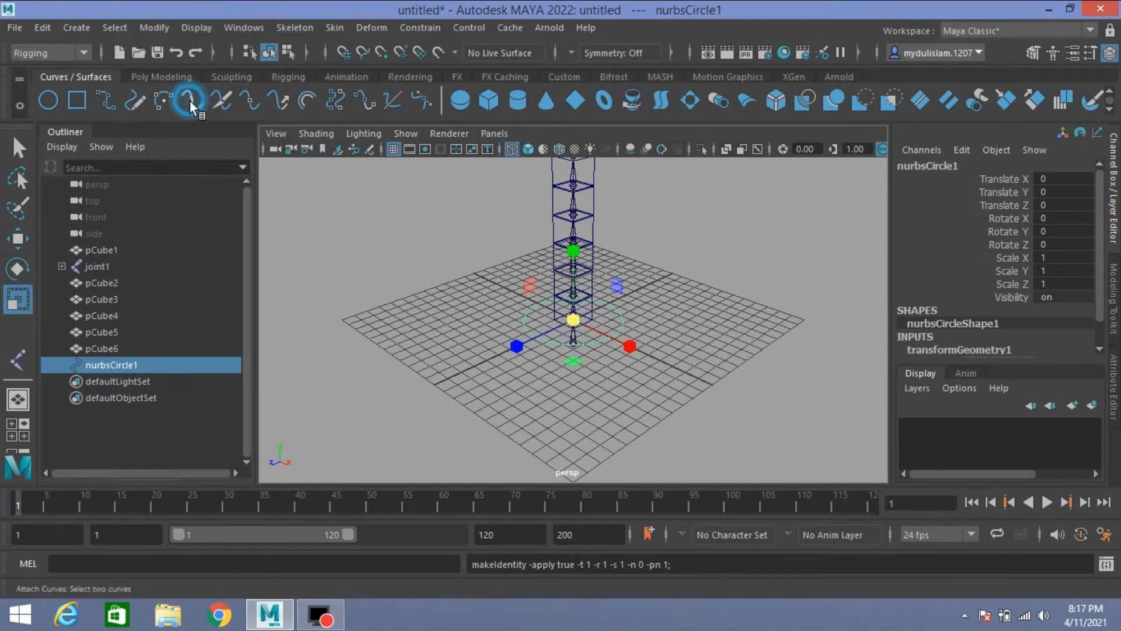
Step: Move the NURBS circle up the chain and snap it onto the topmost joint at Translate Y 12
scroll(558, 377, "down", 5)
left_click(17, 238)
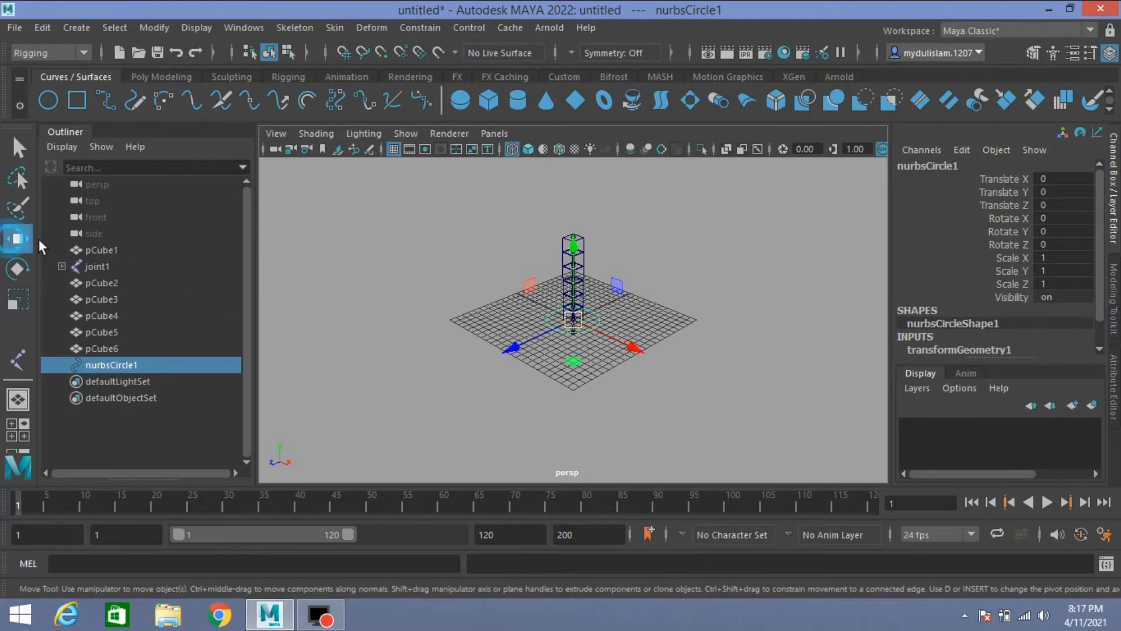
middle_click_drag(471, 299, 469, 328, "alt")
left_click_drag(480, 337, 495, 324, "alt")
scroll(496, 324, "up", 5)
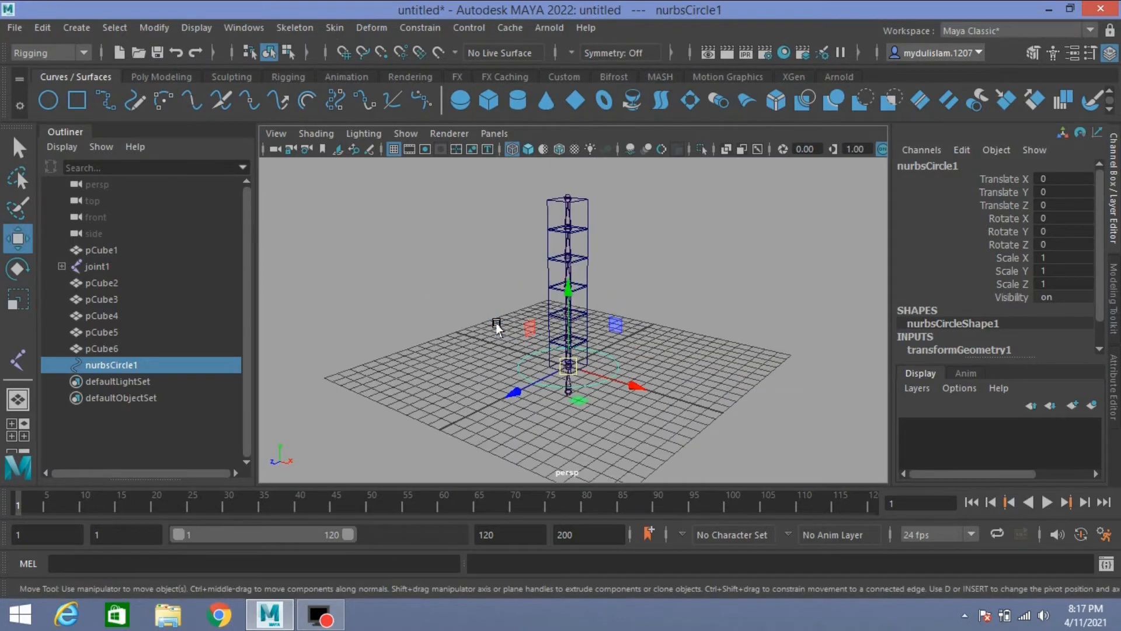
key("v")
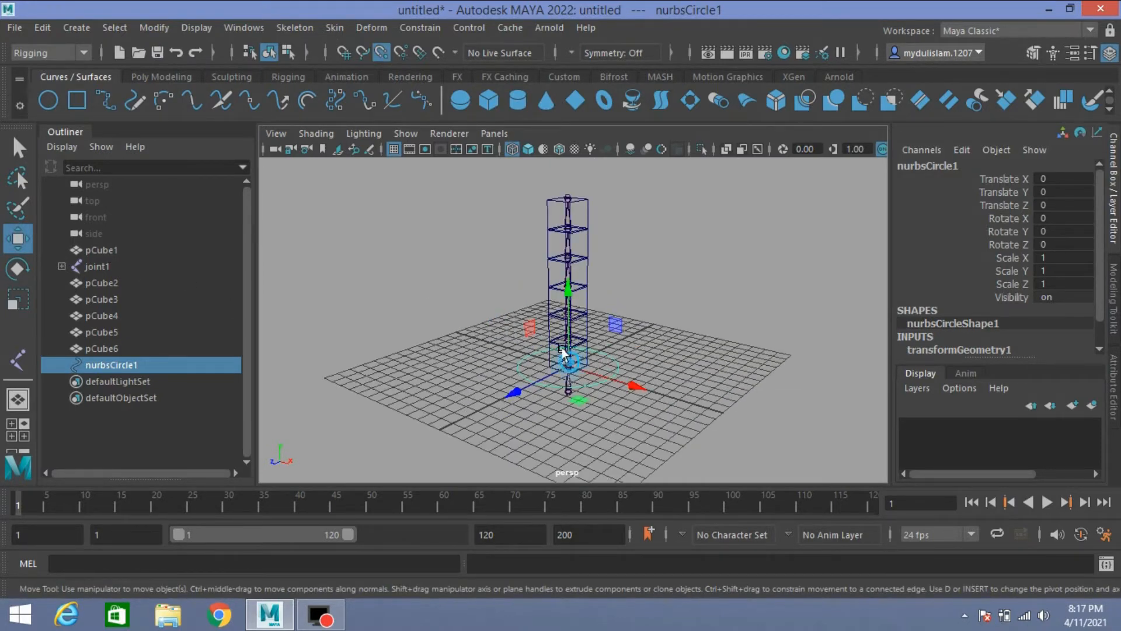
left_click_drag(569, 365, 571, 197)
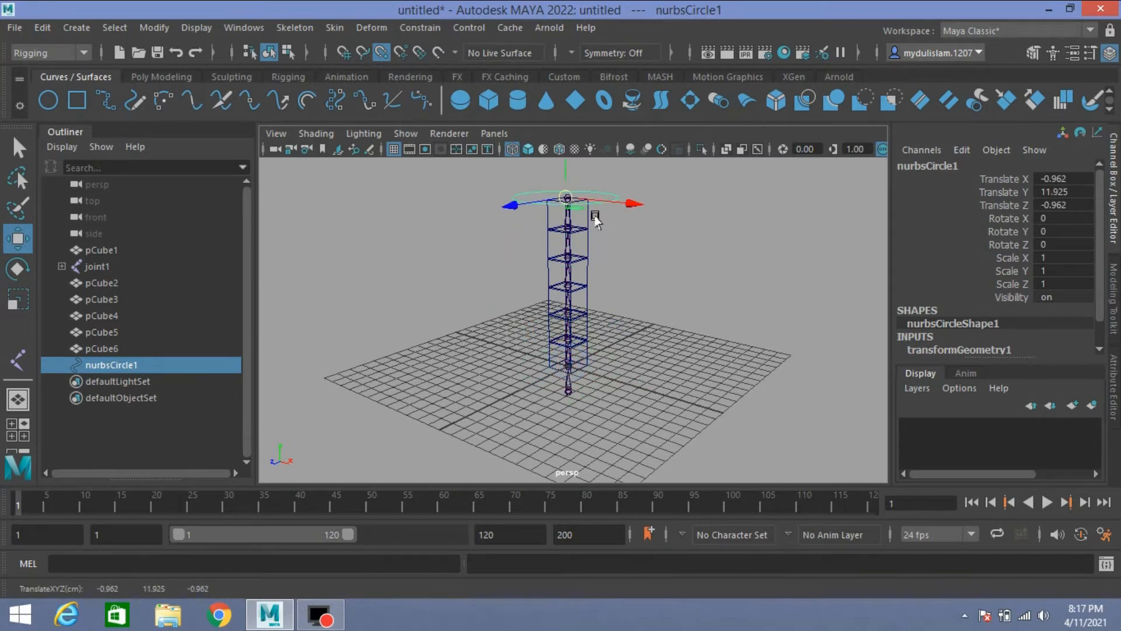
left_click_drag(607, 340, 626, 390, "alt")
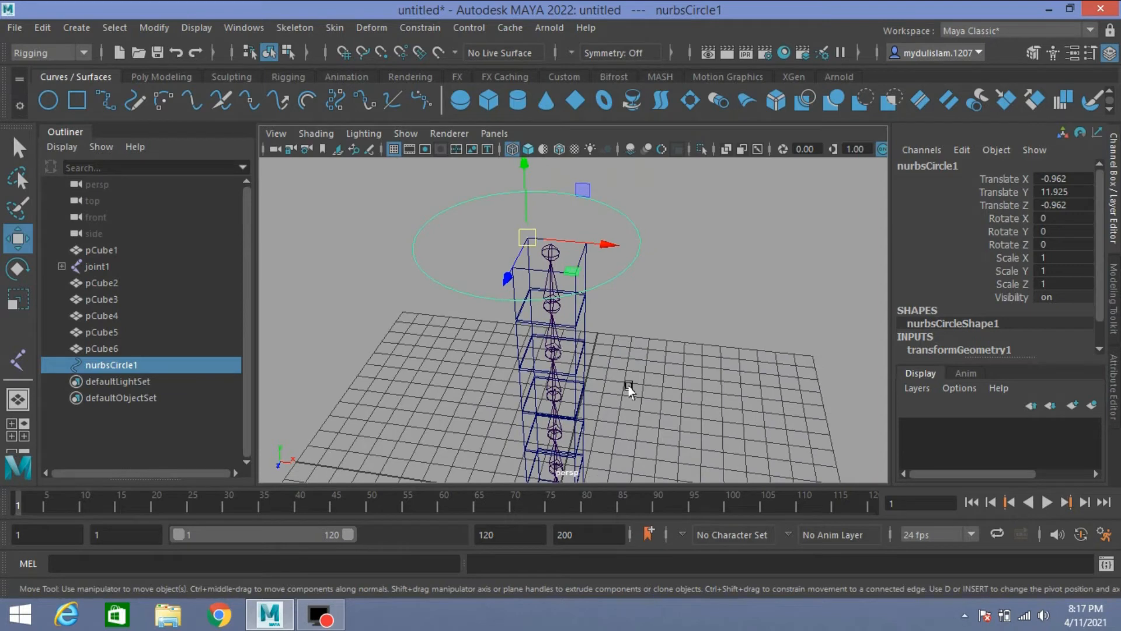
key("v")
left_click_drag(528, 238, 552, 262)
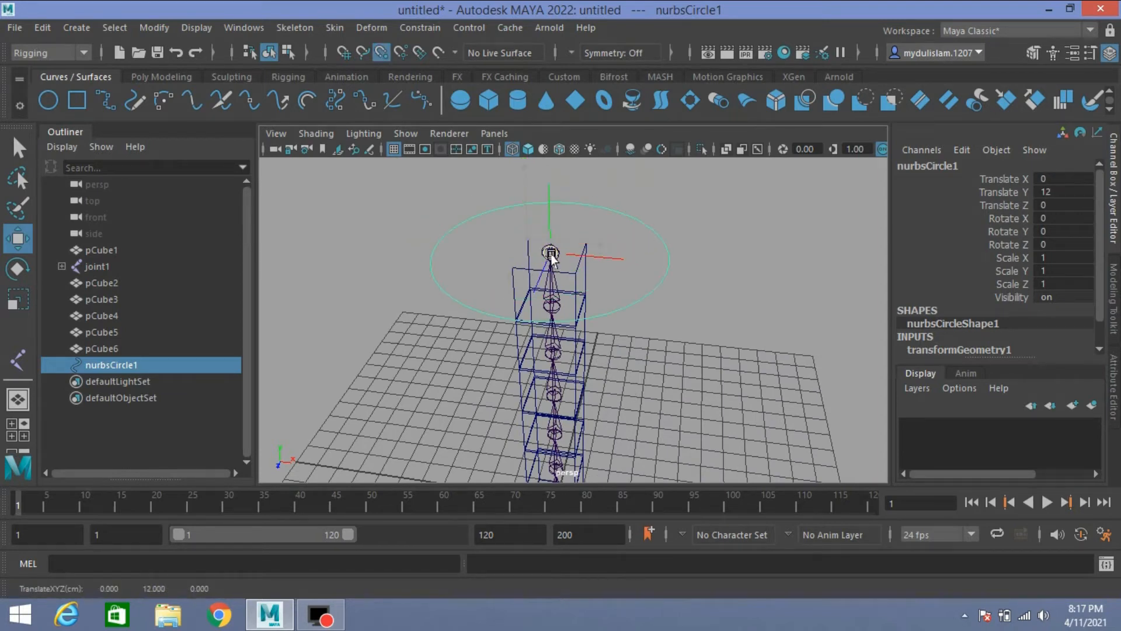
Step: Duplicate the NURBS circle and snap the copy onto the bottom joint of the chain at Translate Y -2
scroll(648, 344, "down", 3)
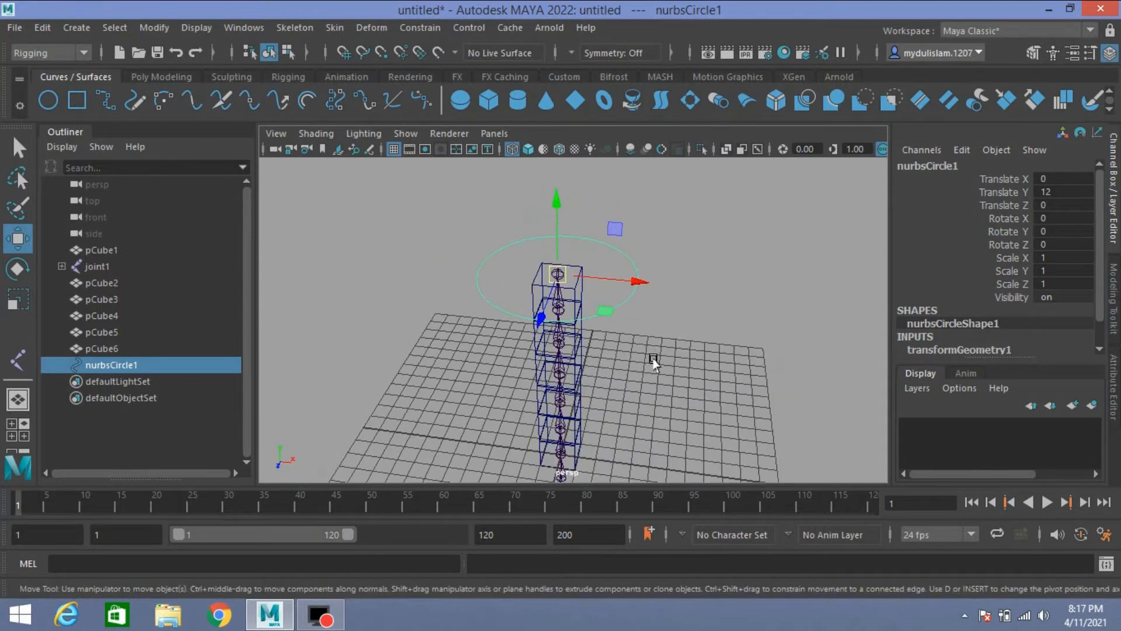
left_click_drag(653, 358, 643, 330, "alt")
scroll(637, 316, "down", 5)
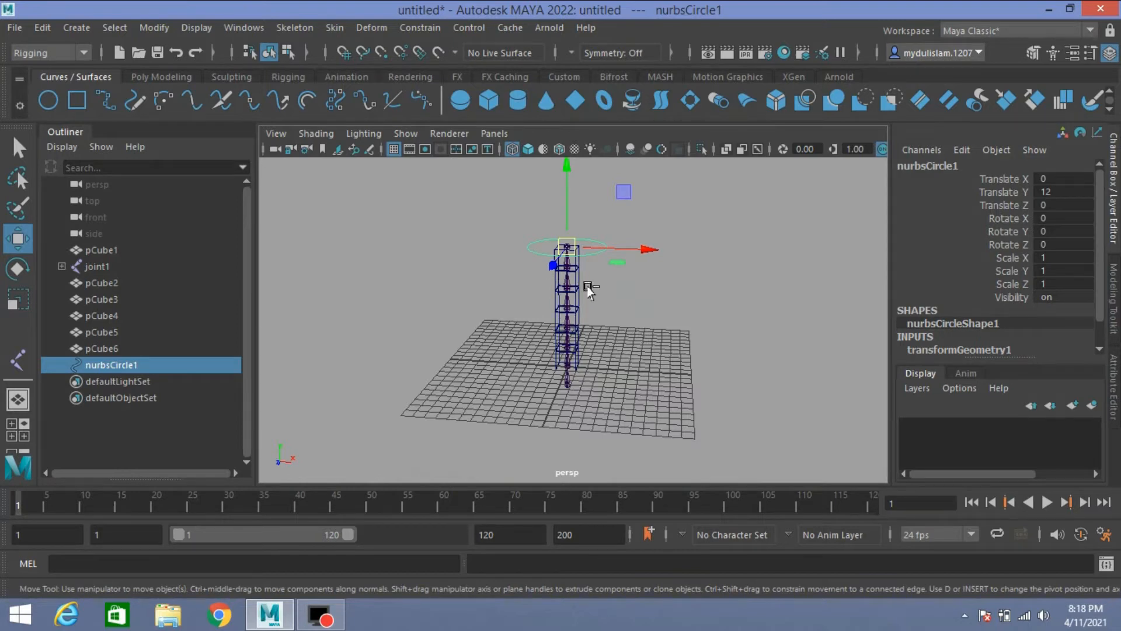
key("ctrl+d")
key("v")
left_click_drag(566, 247, 629, 432)
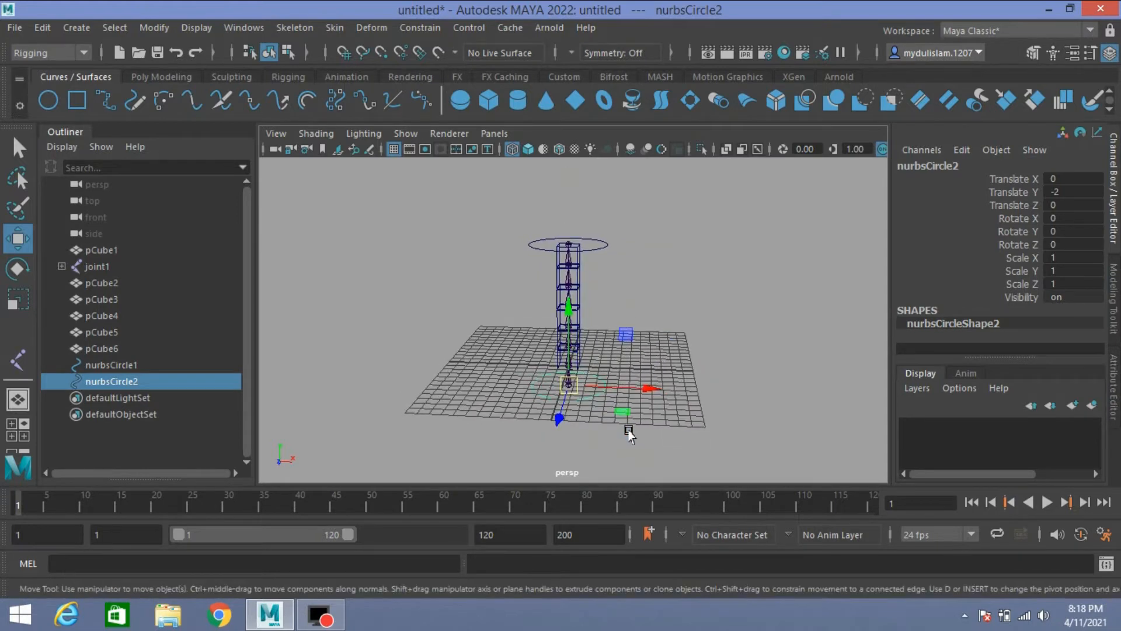
Step: Rename the circle at the top of the chain as upper and the one at the bottom as lower
double_click(111, 365)
type("u")
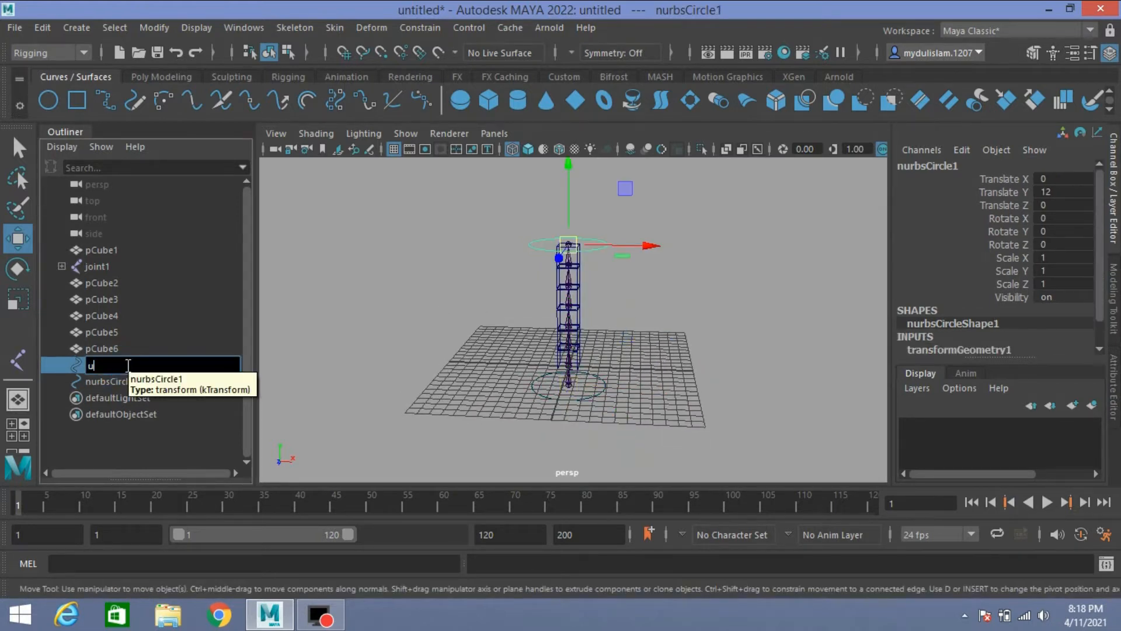
type("pper")
double_click(112, 379)
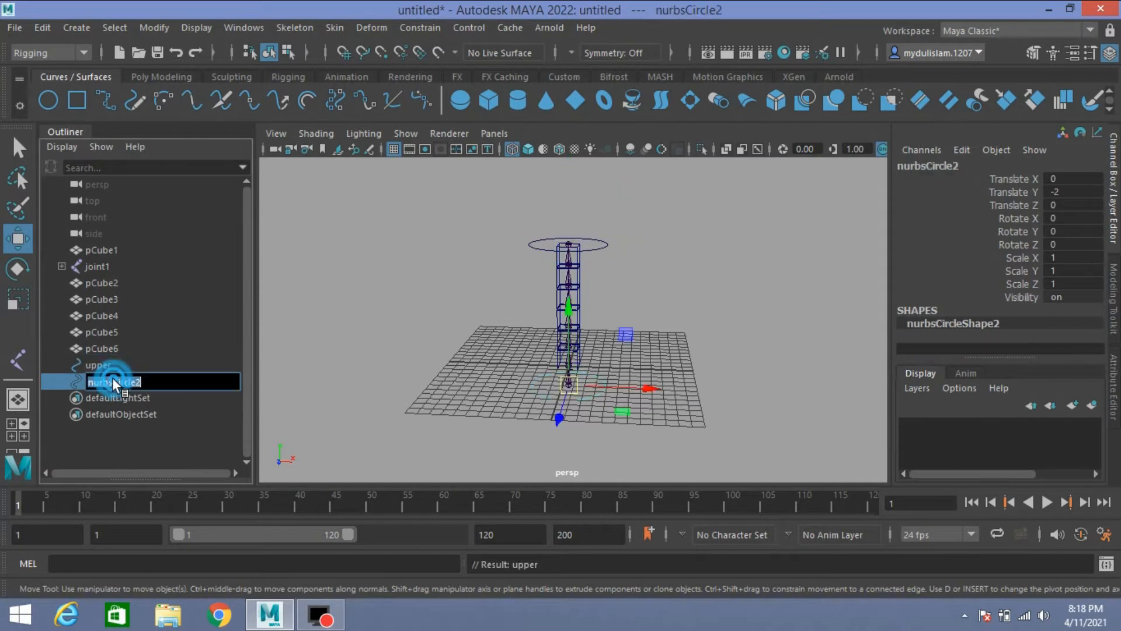
type("lower")
key("Return")
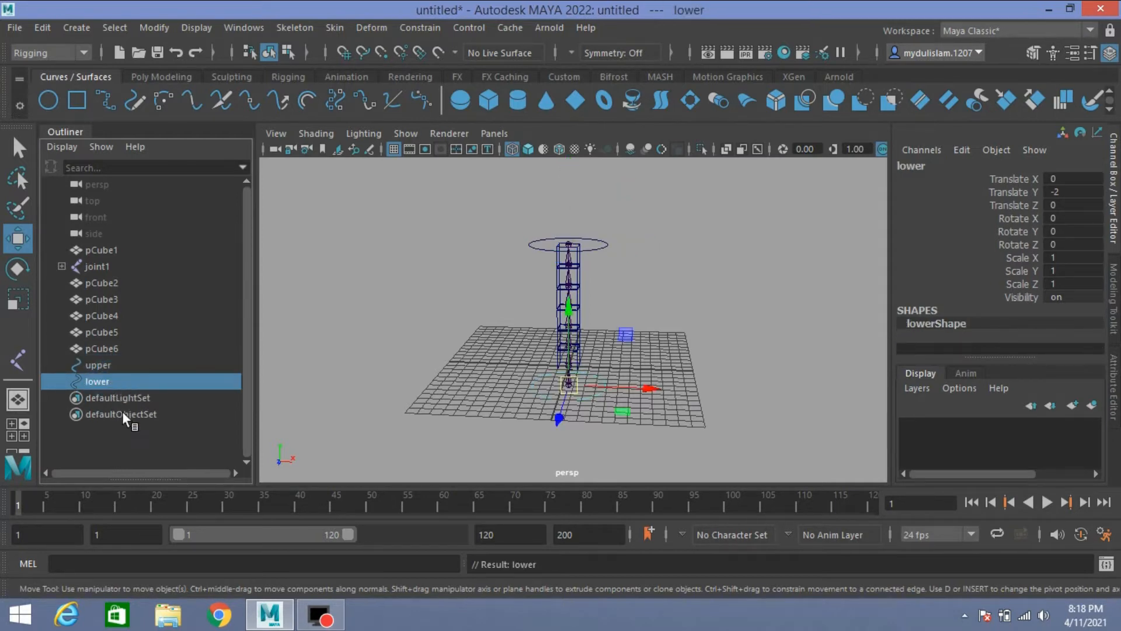
Step: Parent the topmost cube, pCube6, to the joint that runs through it
scroll(538, 354, "up", 3)
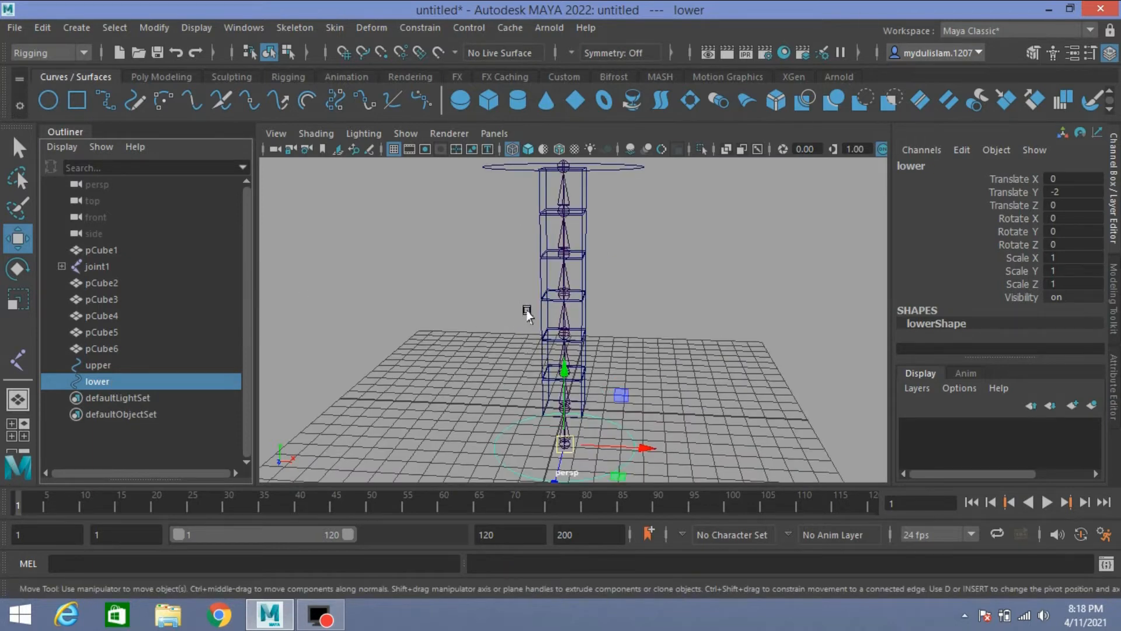
scroll(525, 350, "up", 5)
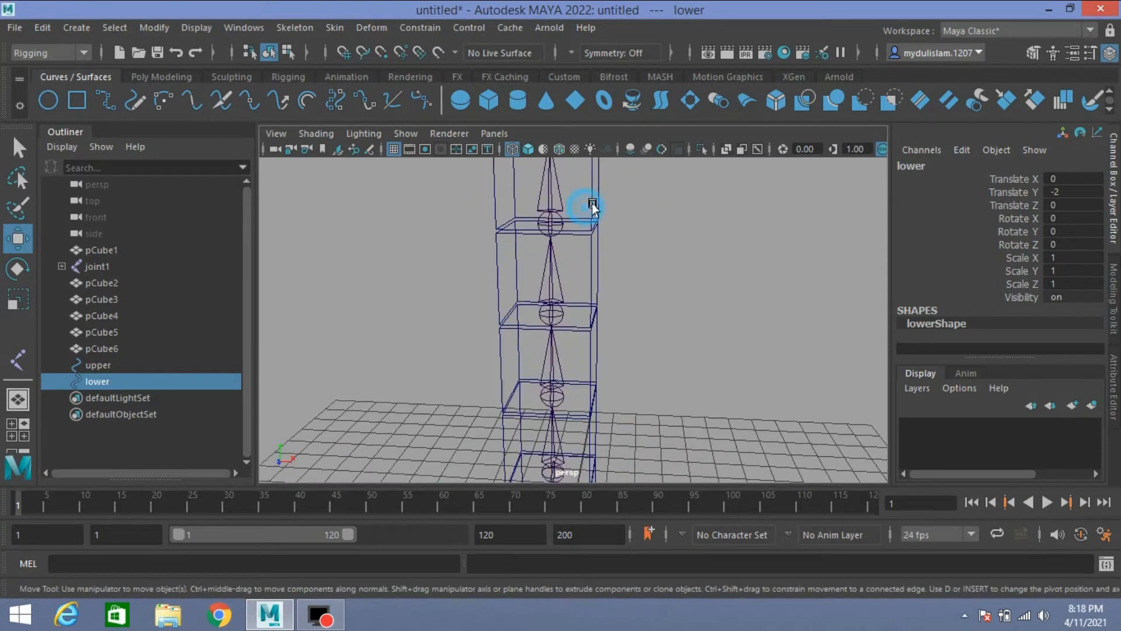
left_click(593, 209)
left_click(20, 148)
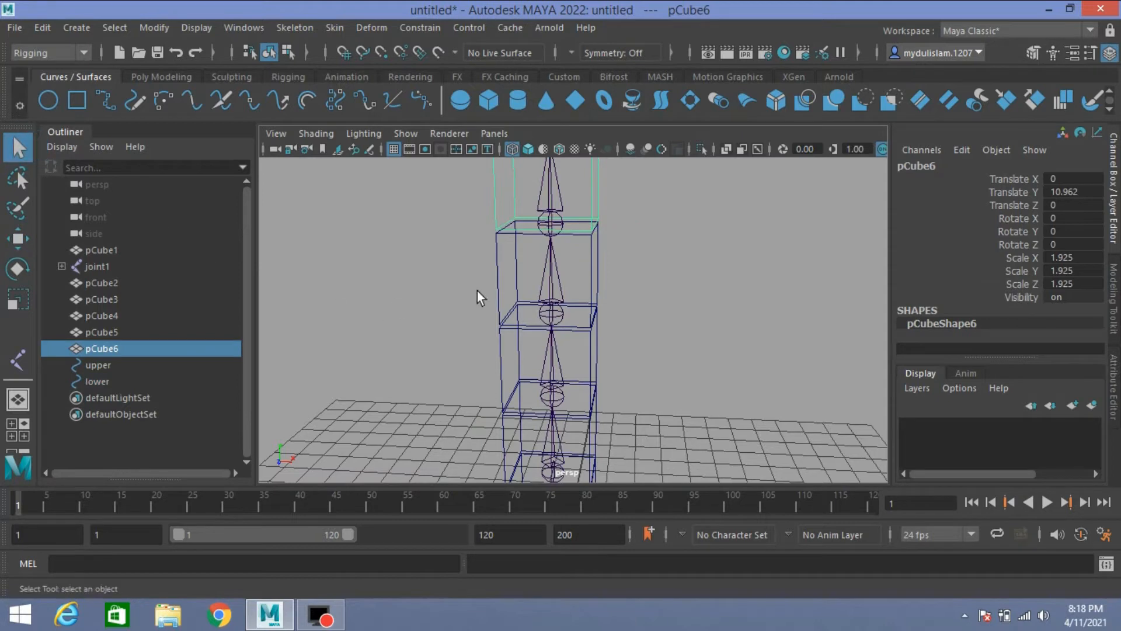
left_click(551, 199)
left_click(552, 192)
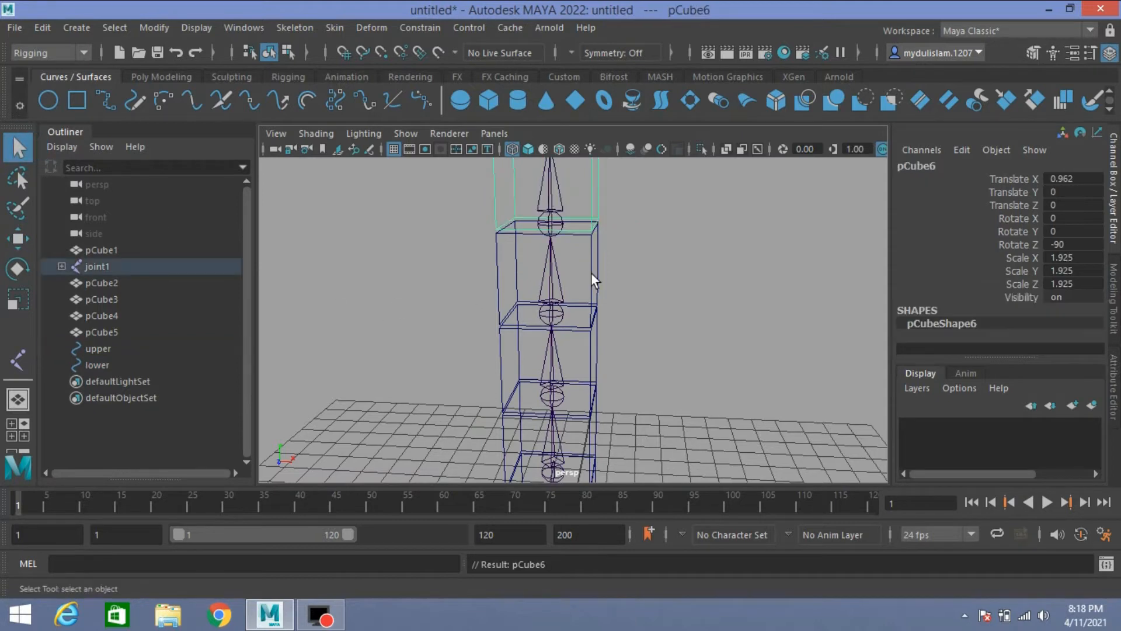
Step: Parent each of the remaining five cubes, pCube5 down to pCube1, to the joint inside it
left_click(596, 292)
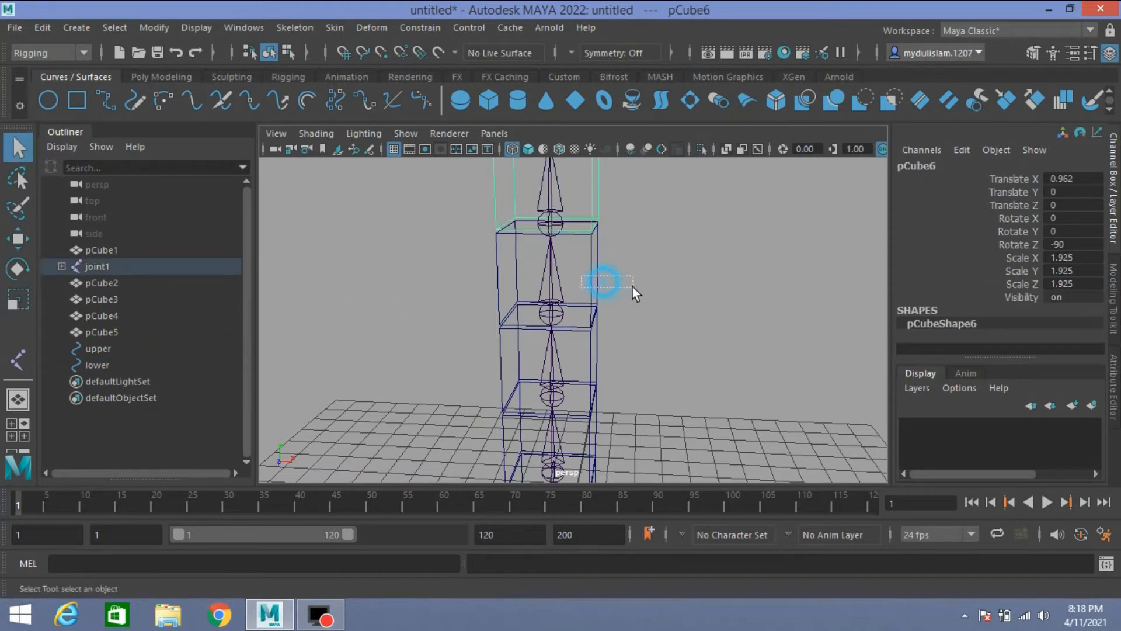
left_click(558, 269, "shift")
key("p")
left_click(595, 356)
key("p")
left_click(591, 319)
key("p")
left_click(590, 377)
key("p")
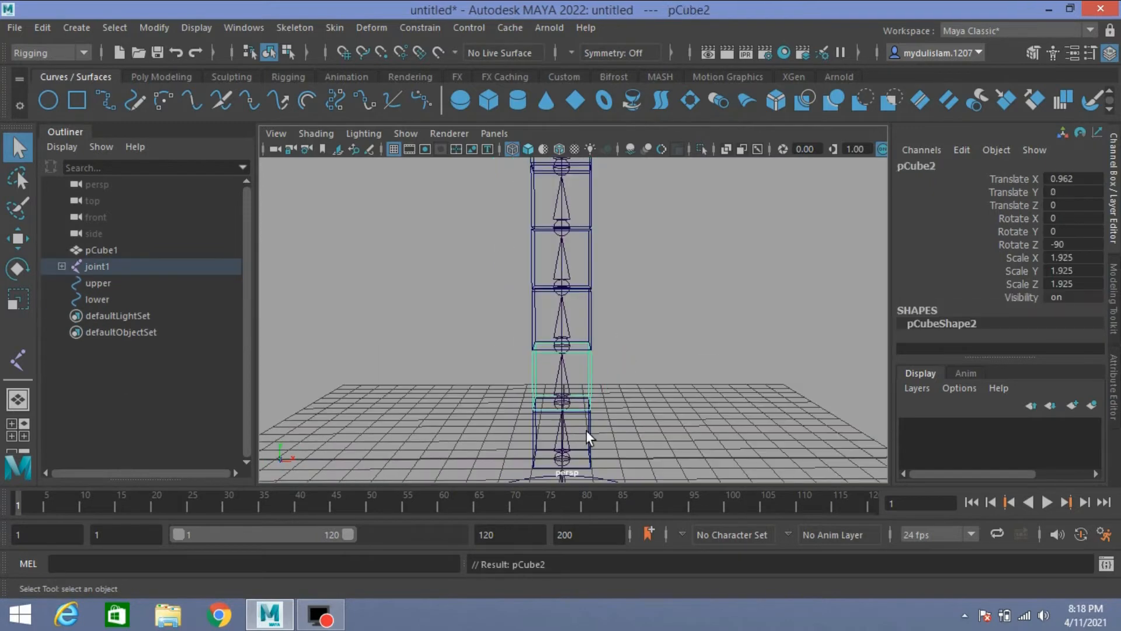
left_click(587, 433)
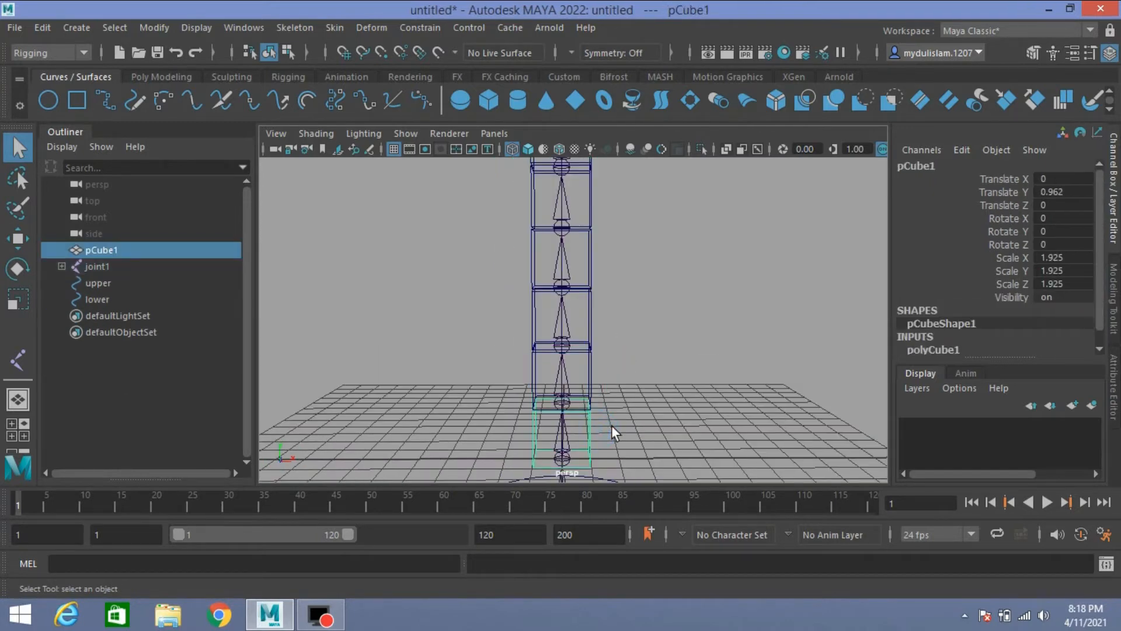
left_click(565, 438, "shift")
key("p")
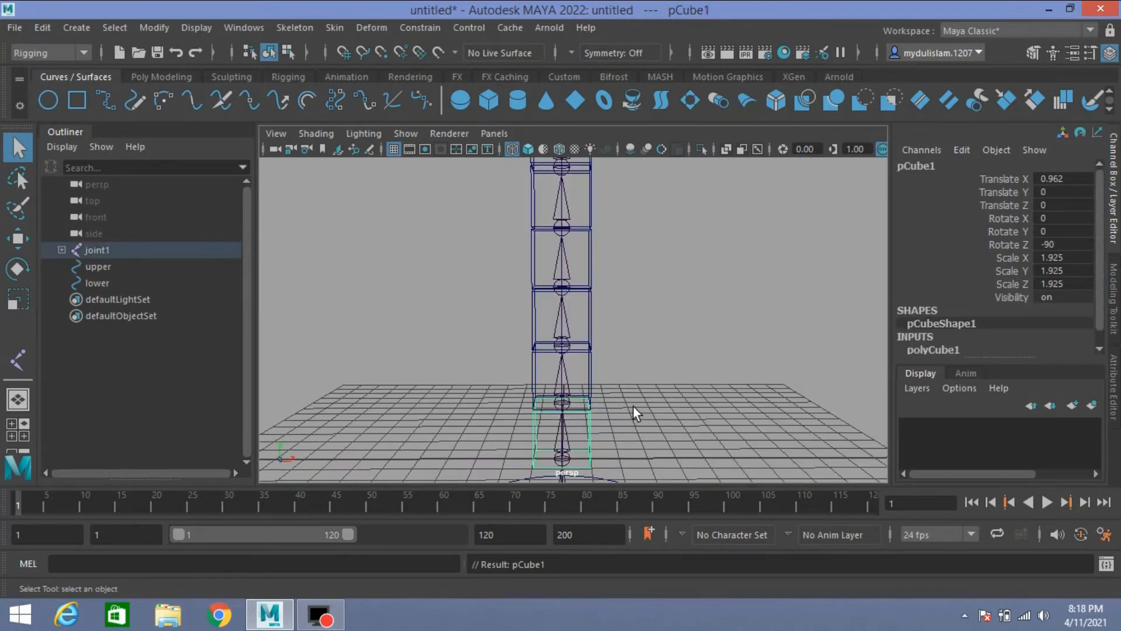
Step: Create an IK spline handle in the front view from the bottom joint to the top joint, with auto create curve and one span
scroll(633, 408, "down", 5)
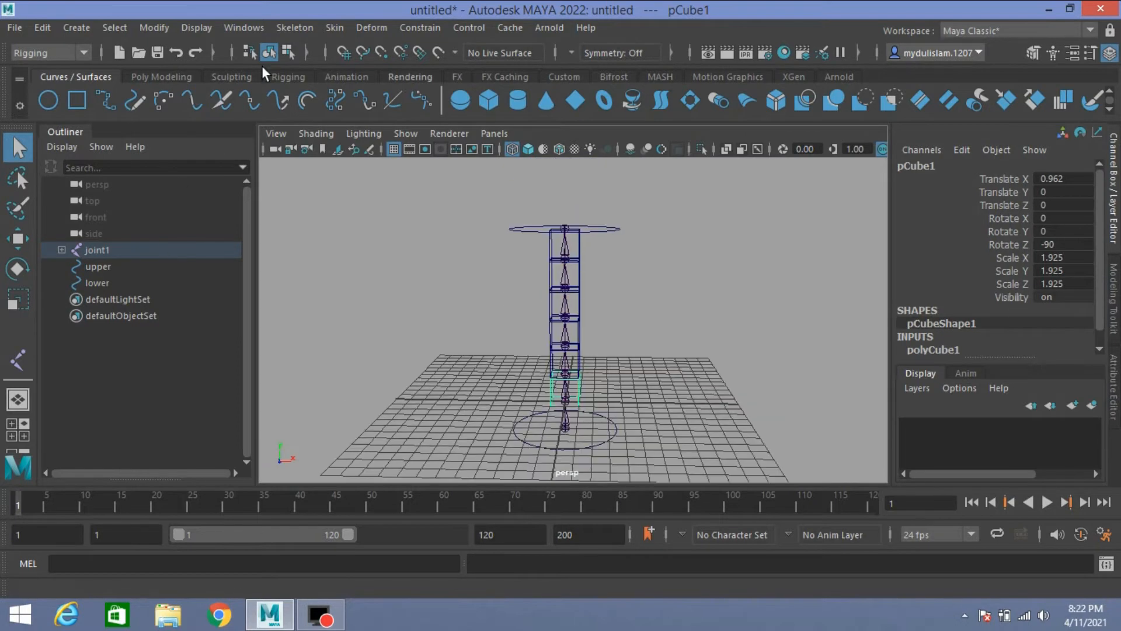
left_click(295, 28)
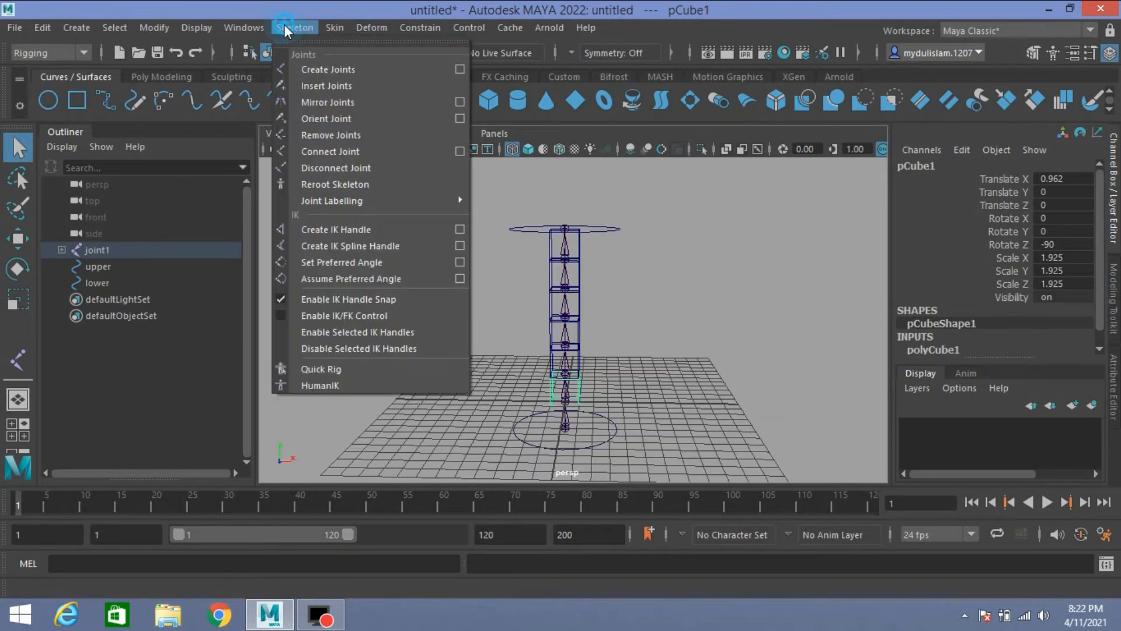
left_click(460, 245)
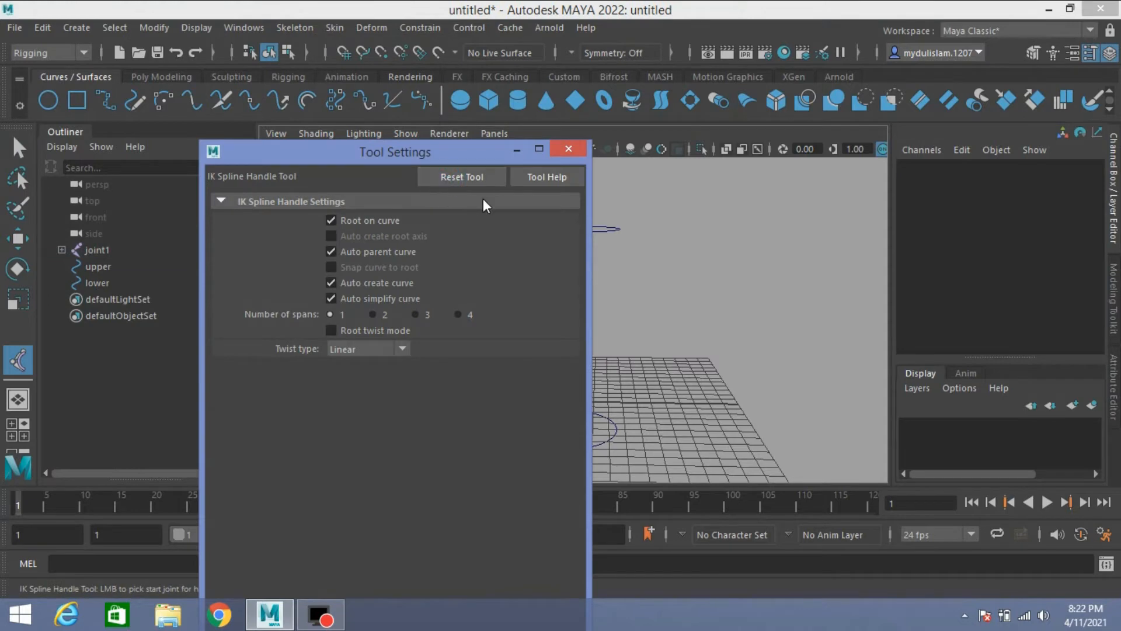
left_click(561, 148)
key("space")
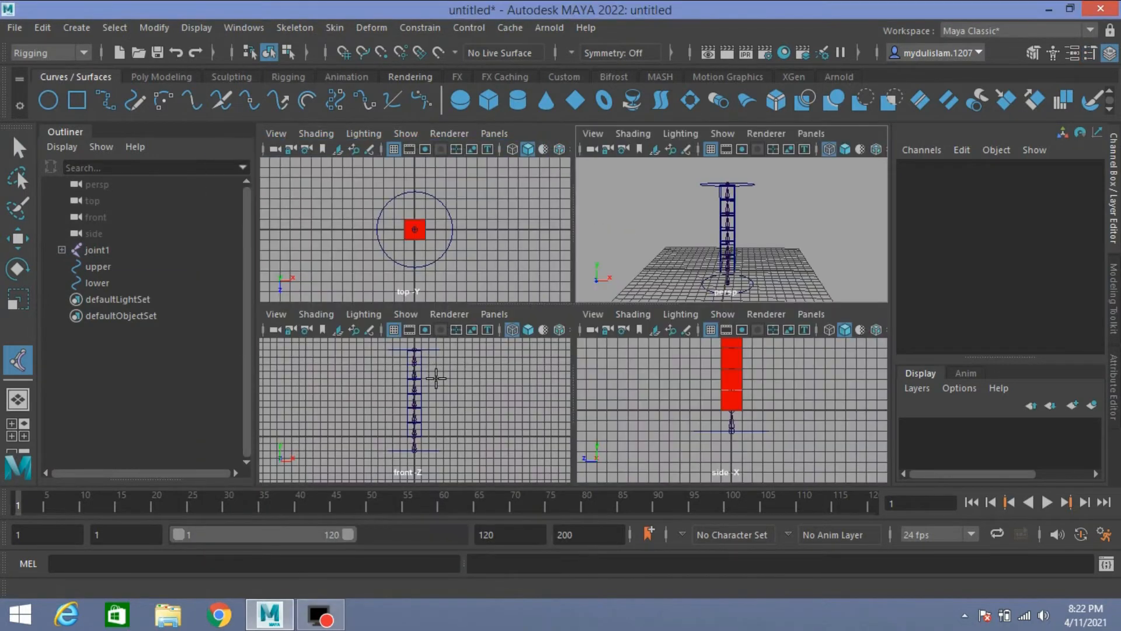
key("space")
scroll(589, 409, "up", 1)
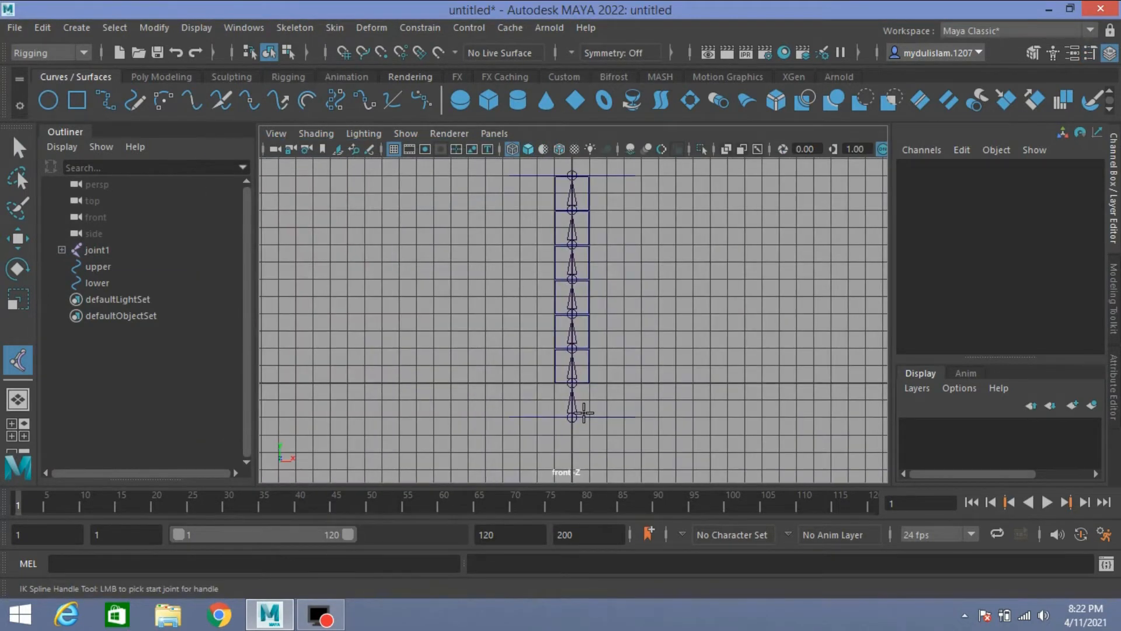
left_click(573, 417)
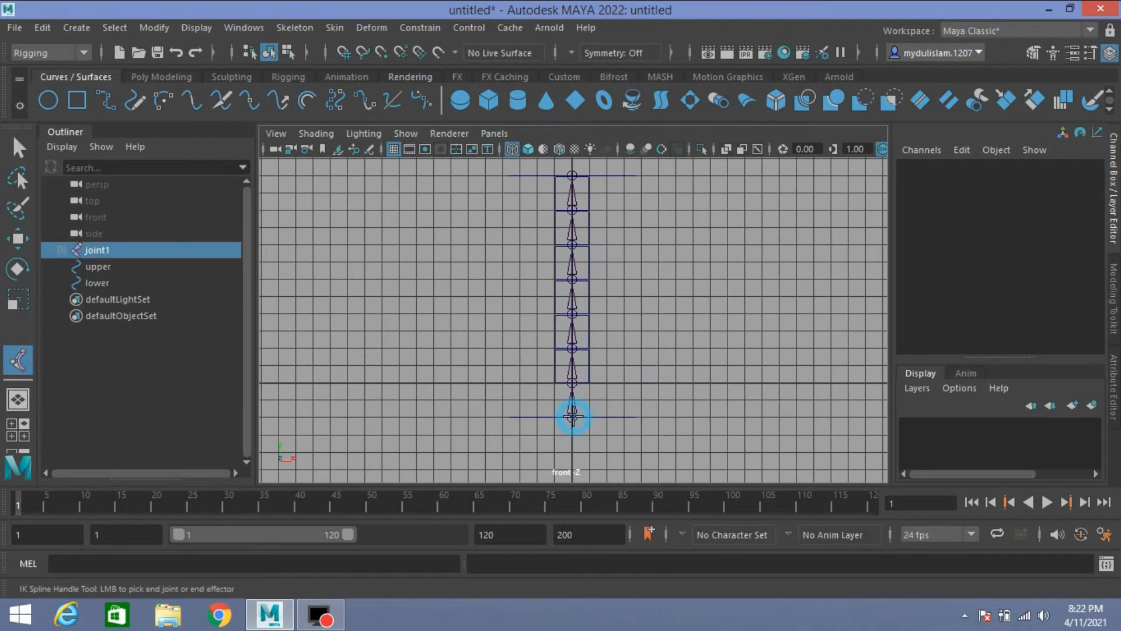
middle_click_drag(622, 304, 623, 403, "alt")
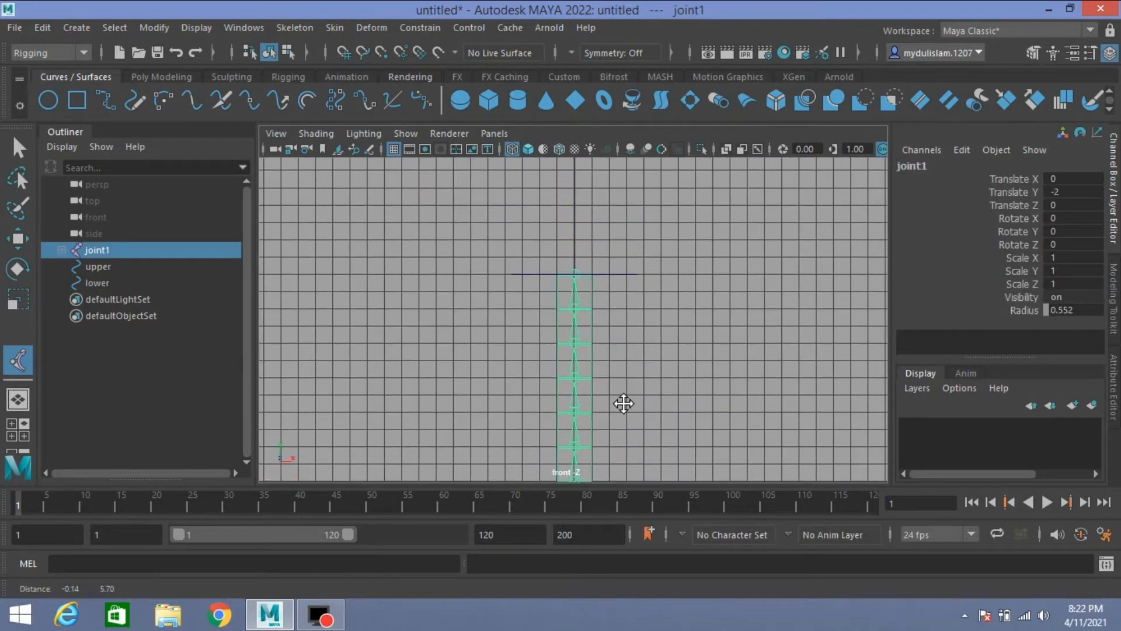
scroll(635, 348, "up", 5)
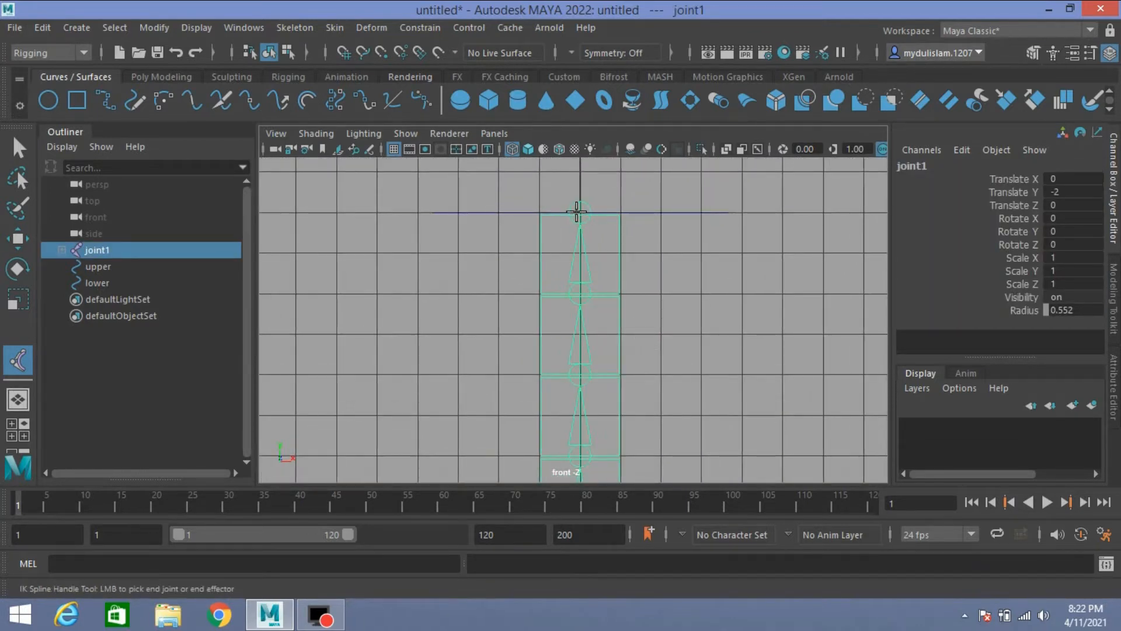
left_click(579, 208)
key("q")
Step: Create a separate joint beside the top of the chain in the front view, at about X -5.974, Y 11.984, with radius 1.3
key("space")
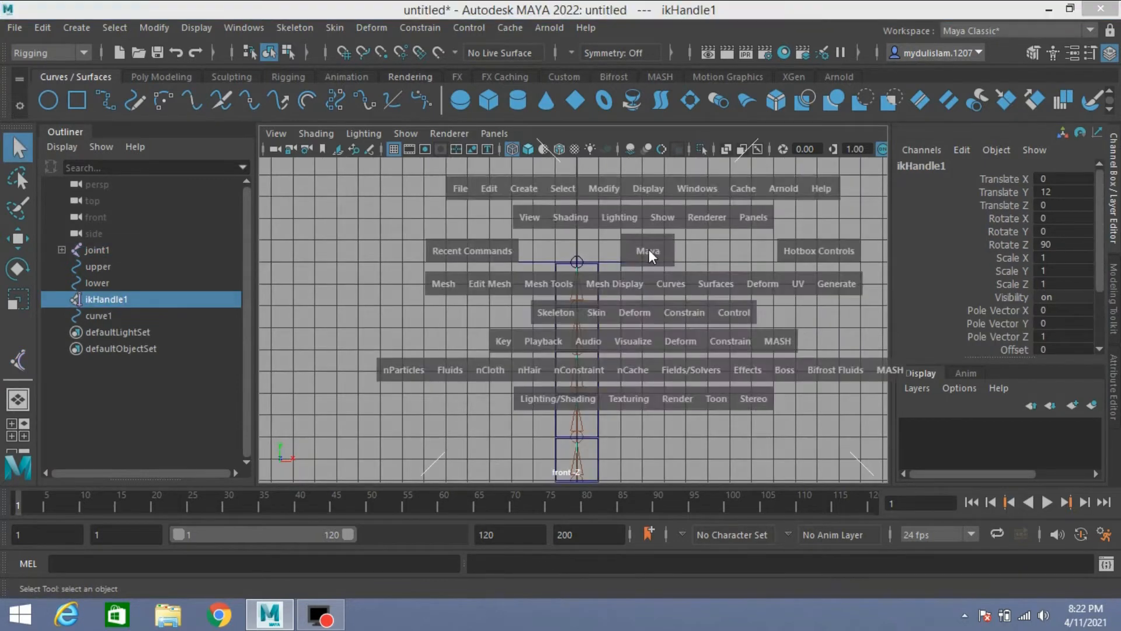
key("space")
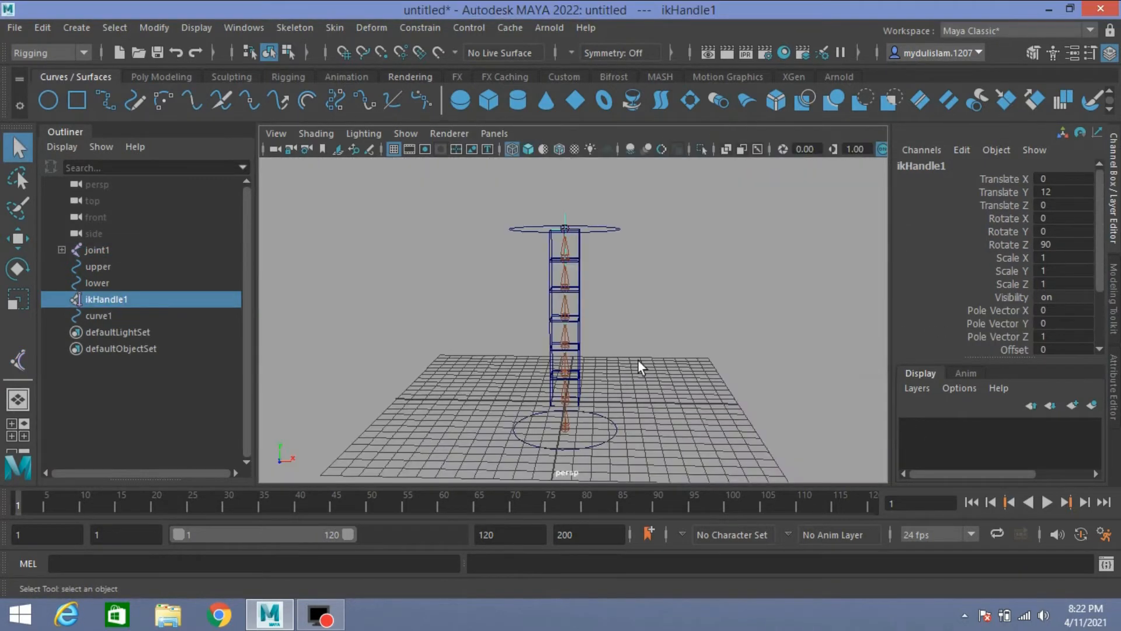
key("space")
key("space")
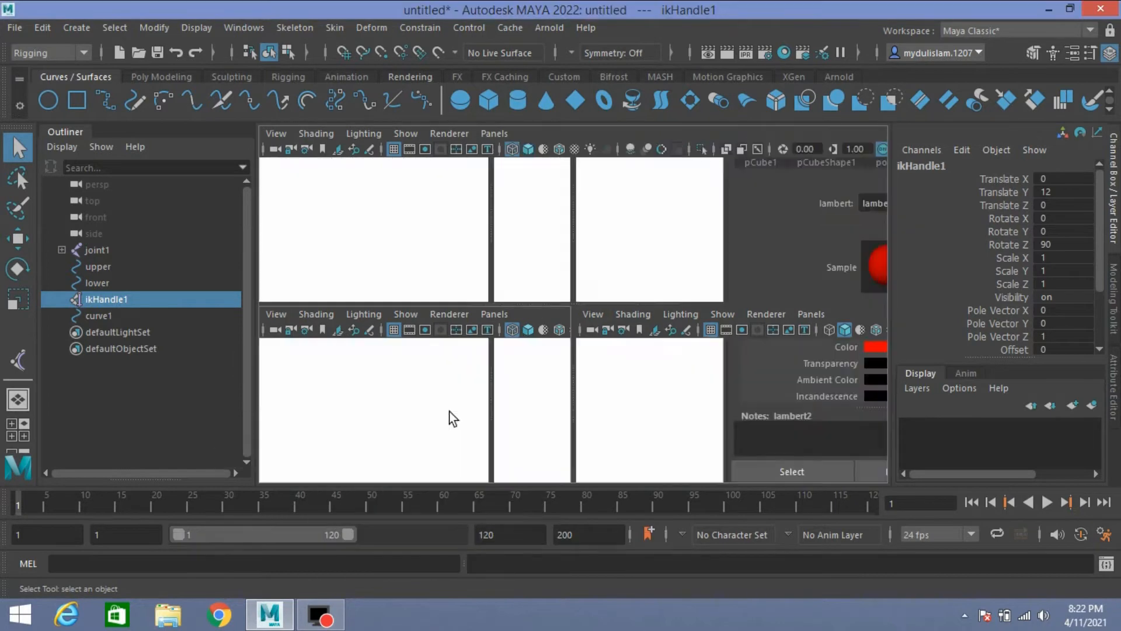
left_click(279, 26)
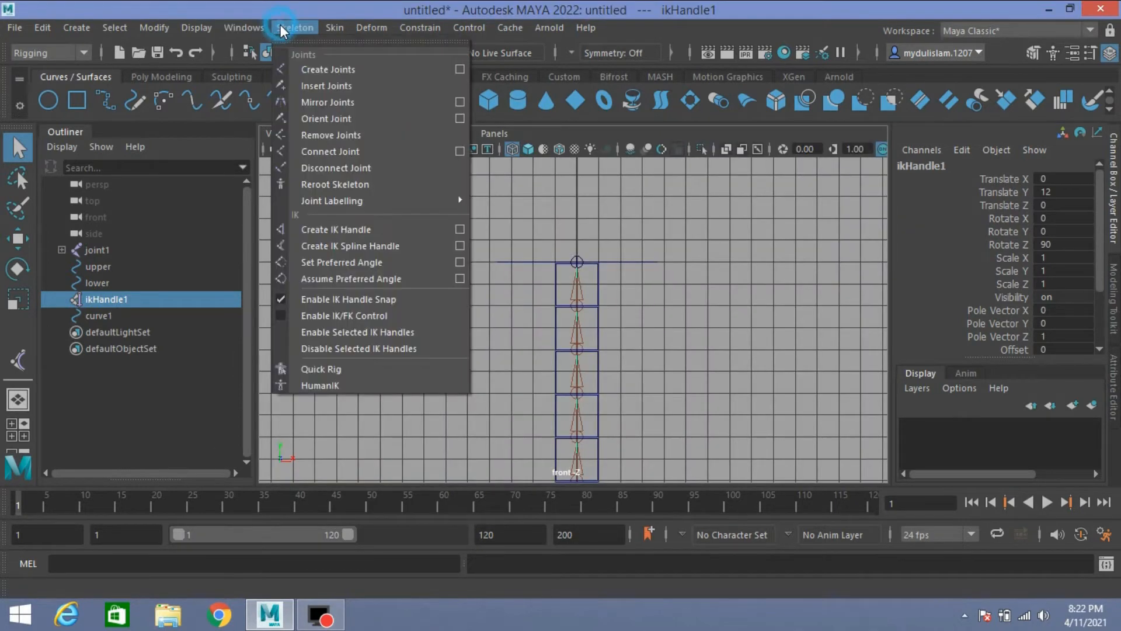
left_click(345, 72)
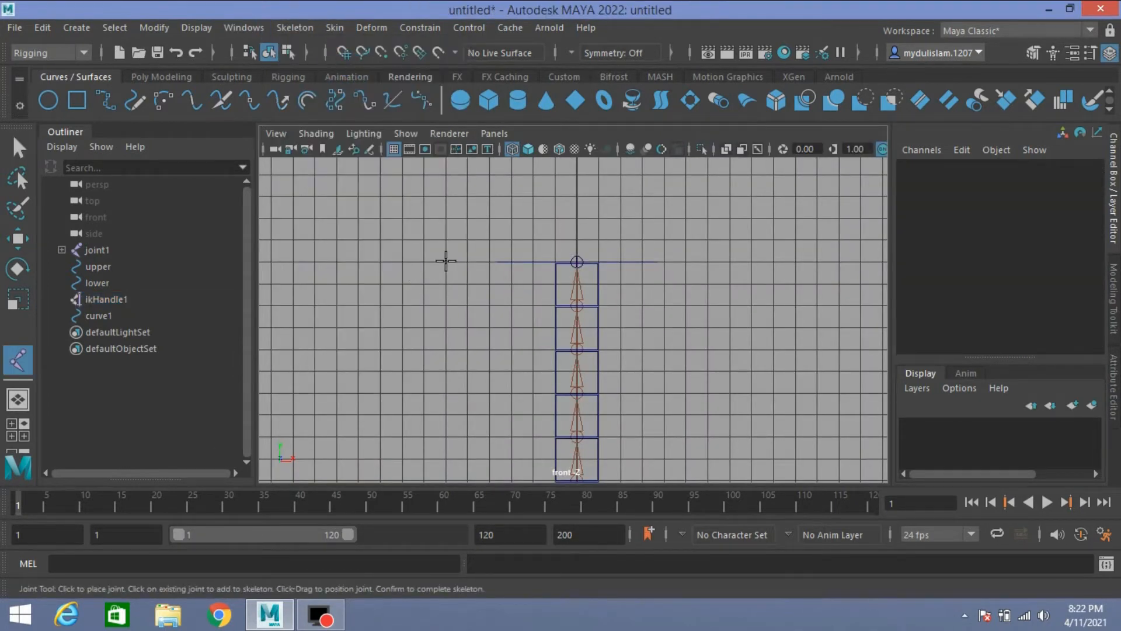
left_click(445, 261)
key("q")
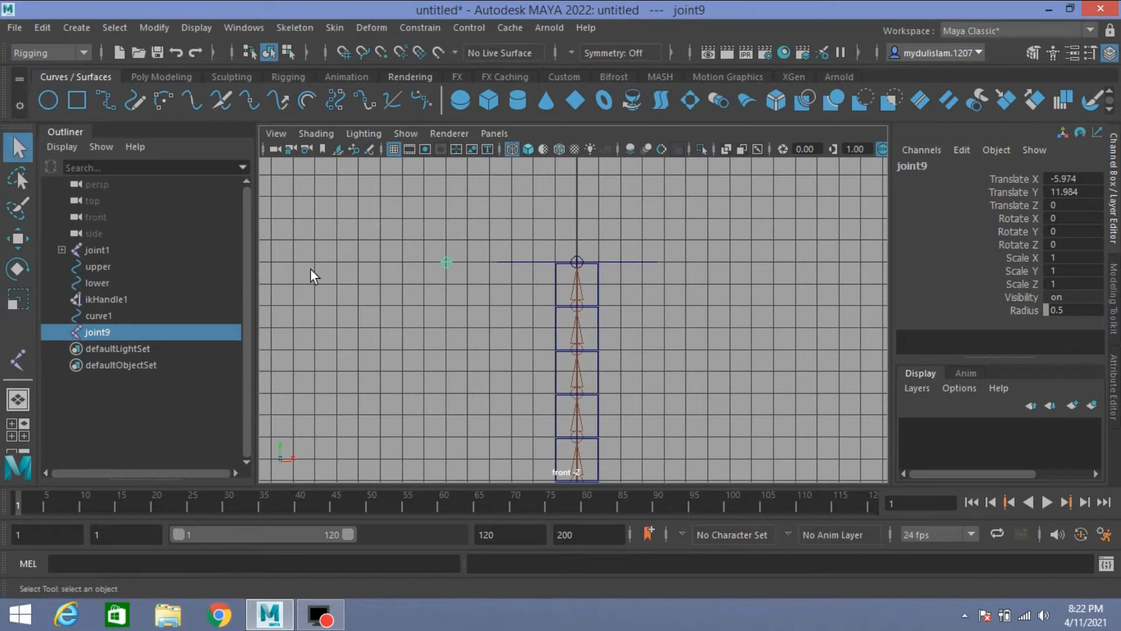
left_click(996, 310)
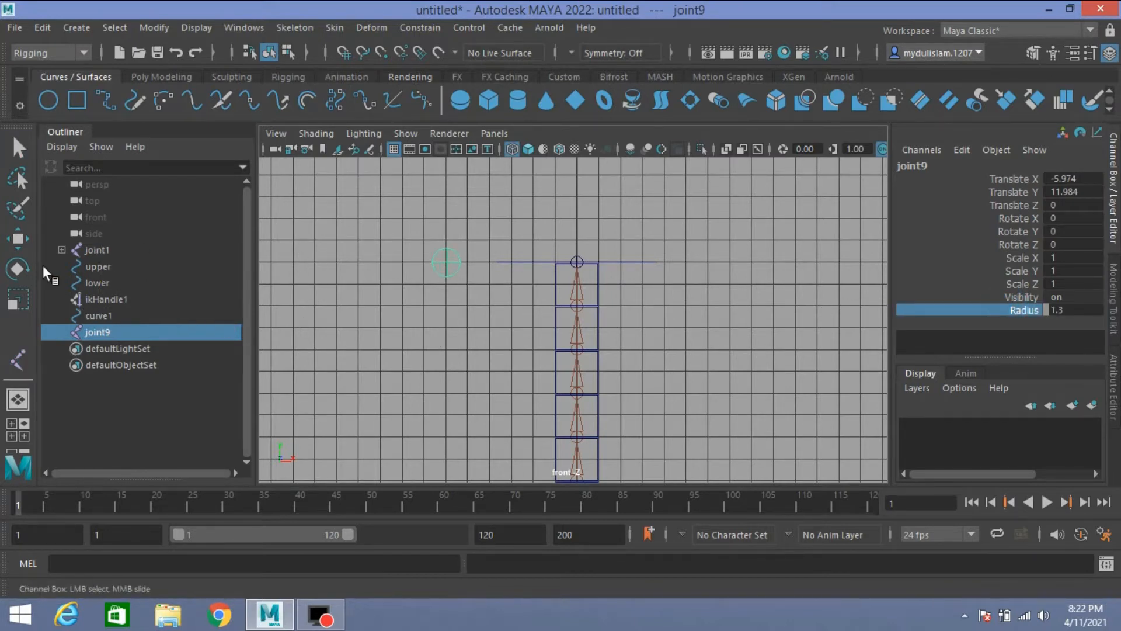
Step: Move joint9 onto the top joint of the chain by point snapping, at X 0, Y 12
left_click(18, 238)
key("v")
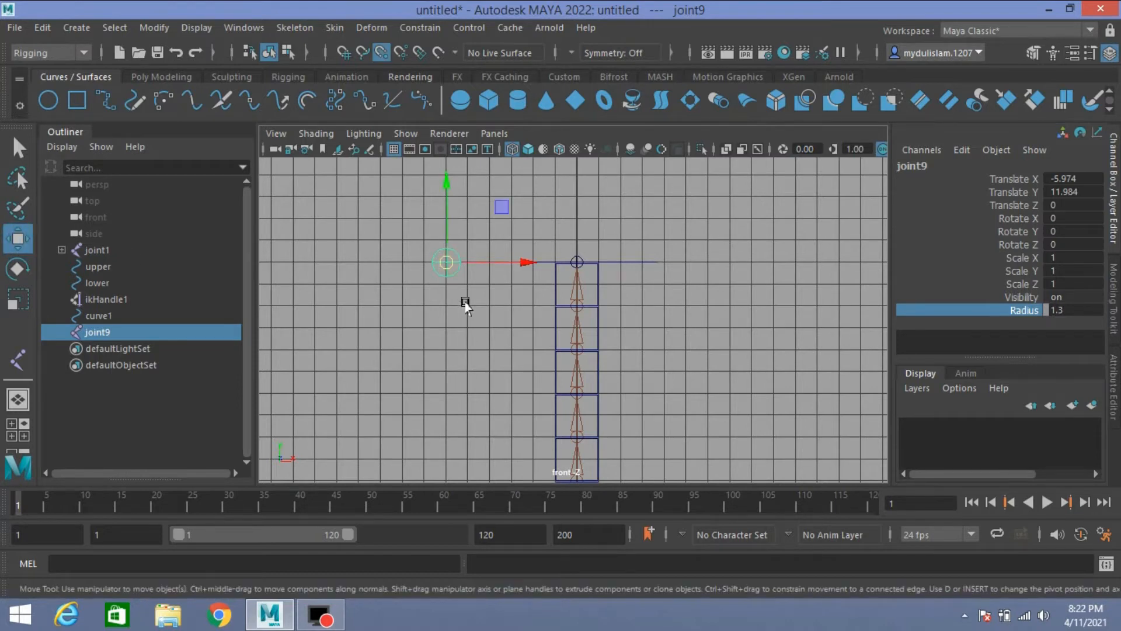
left_click_drag(446, 262, 578, 258)
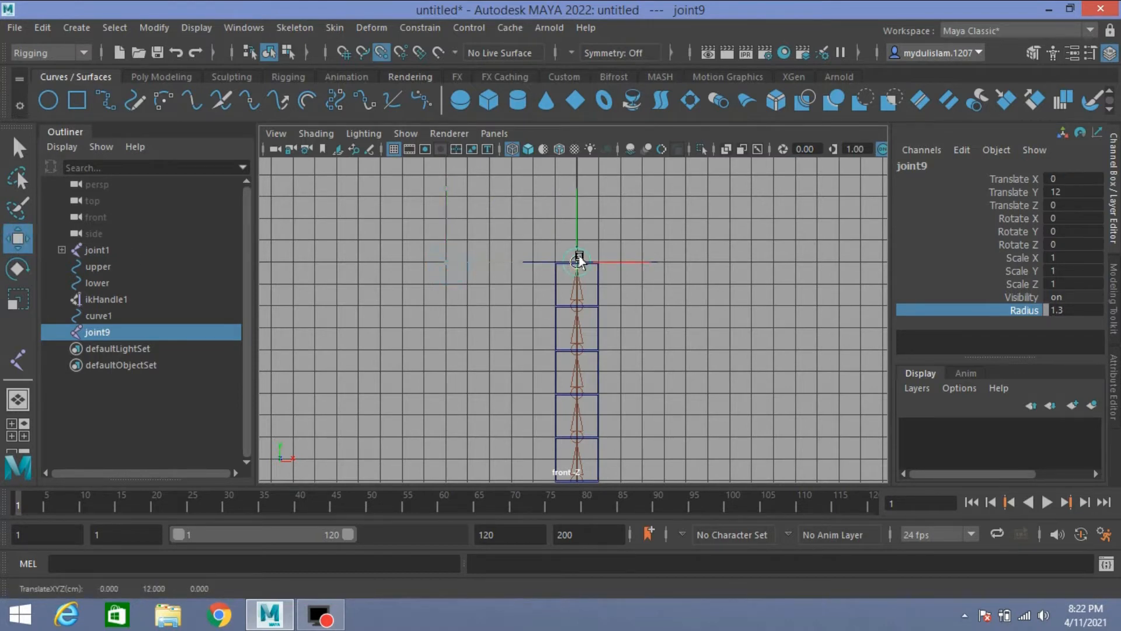
Step: Duplicate joint9 and point-snap the copy onto the bottom joint of the chain, at Y -2
scroll(651, 296, "down", 3)
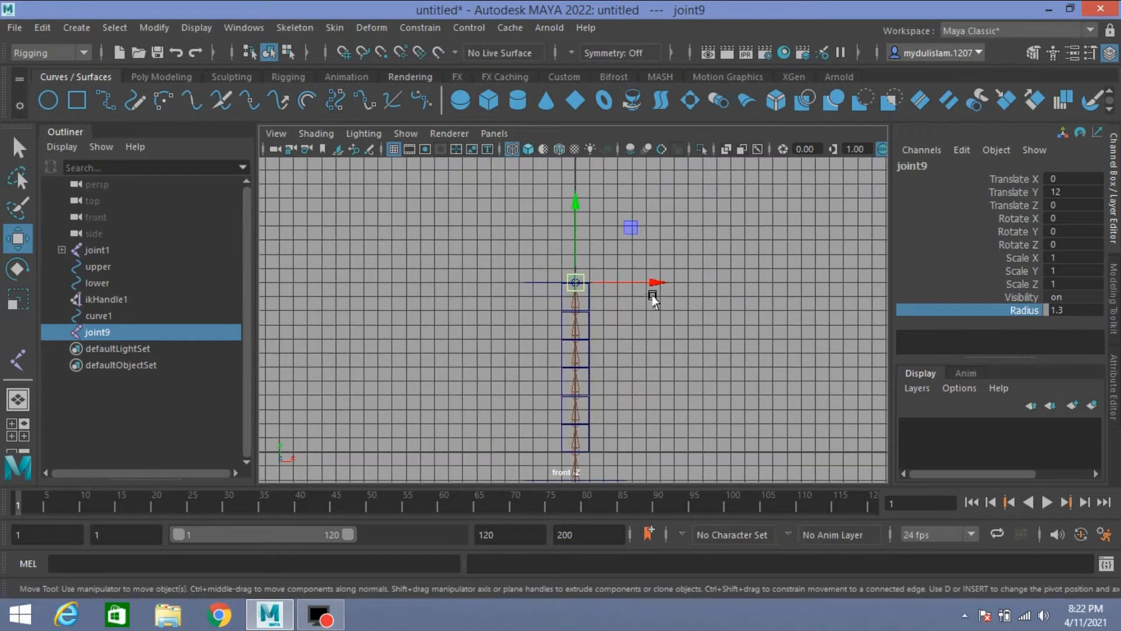
middle_click_drag(661, 330, 656, 282, "alt")
key("ctrl+d")
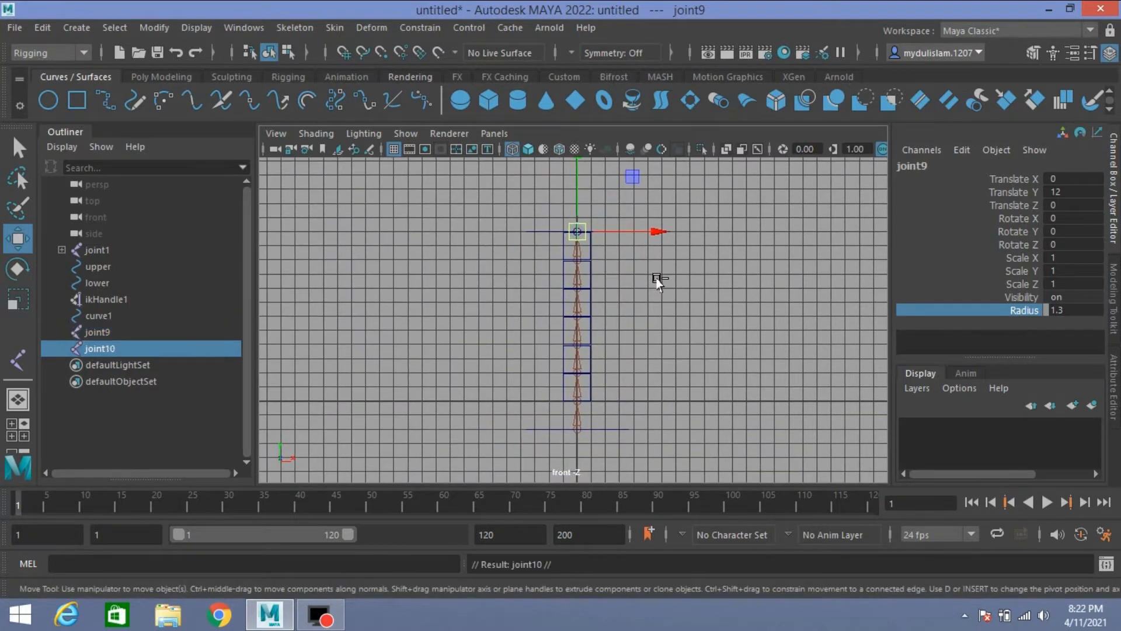
key("v")
left_click_drag(580, 231, 578, 454)
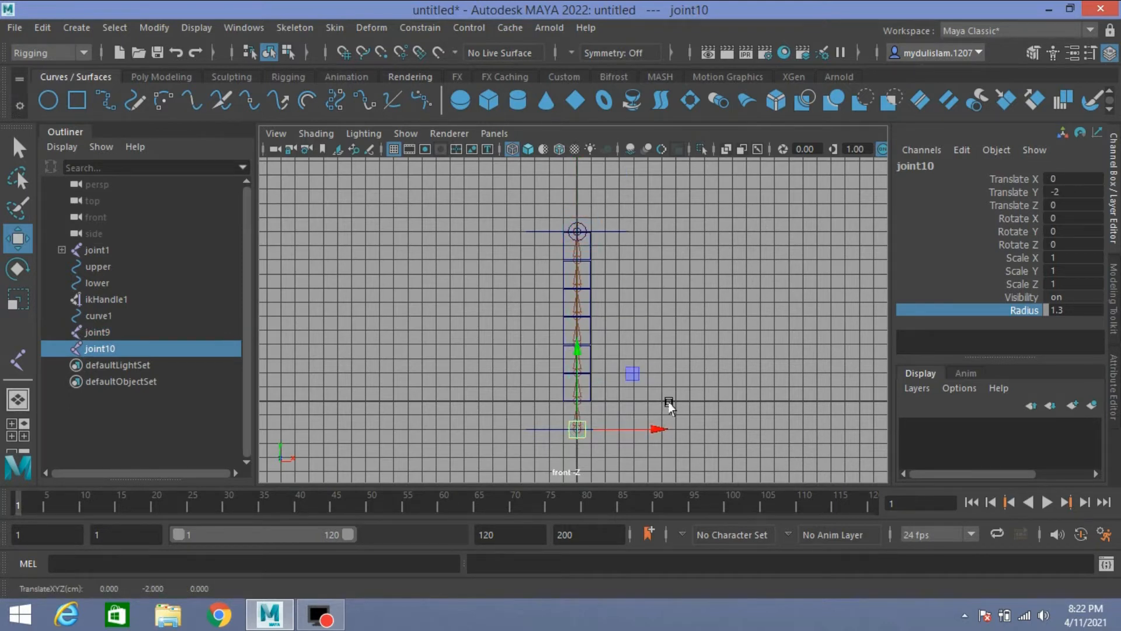
Step: In the perspective view, bind curve1 to joint9 and joint10 using Bind Skin with its options reset to the defaults, with max influences 5
key("space")
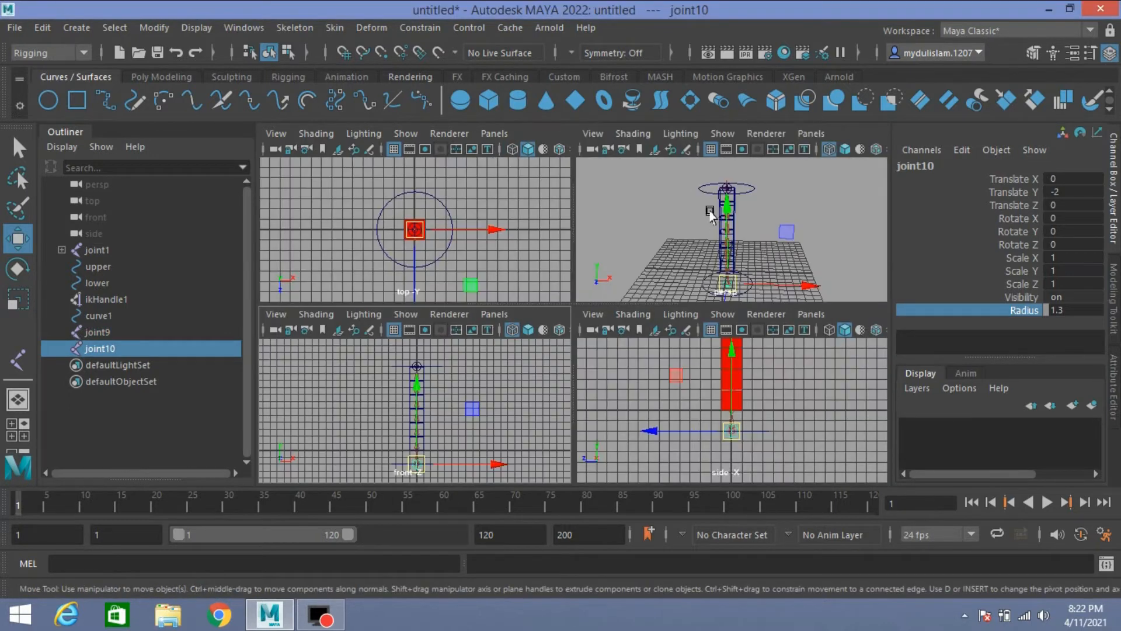
key("space")
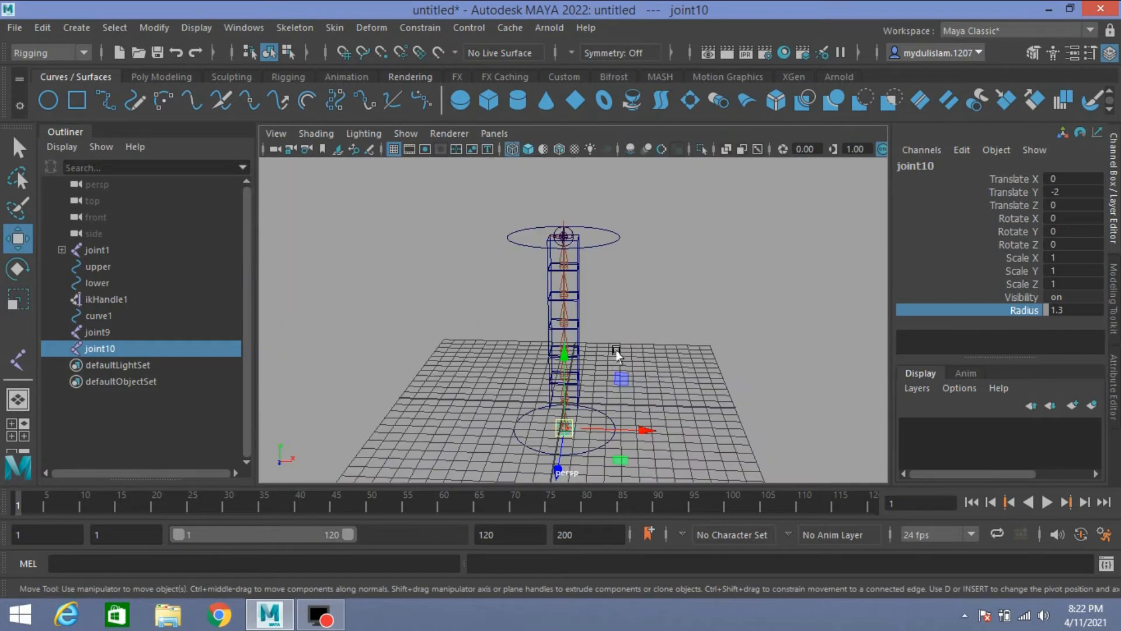
left_click(107, 332, "shift")
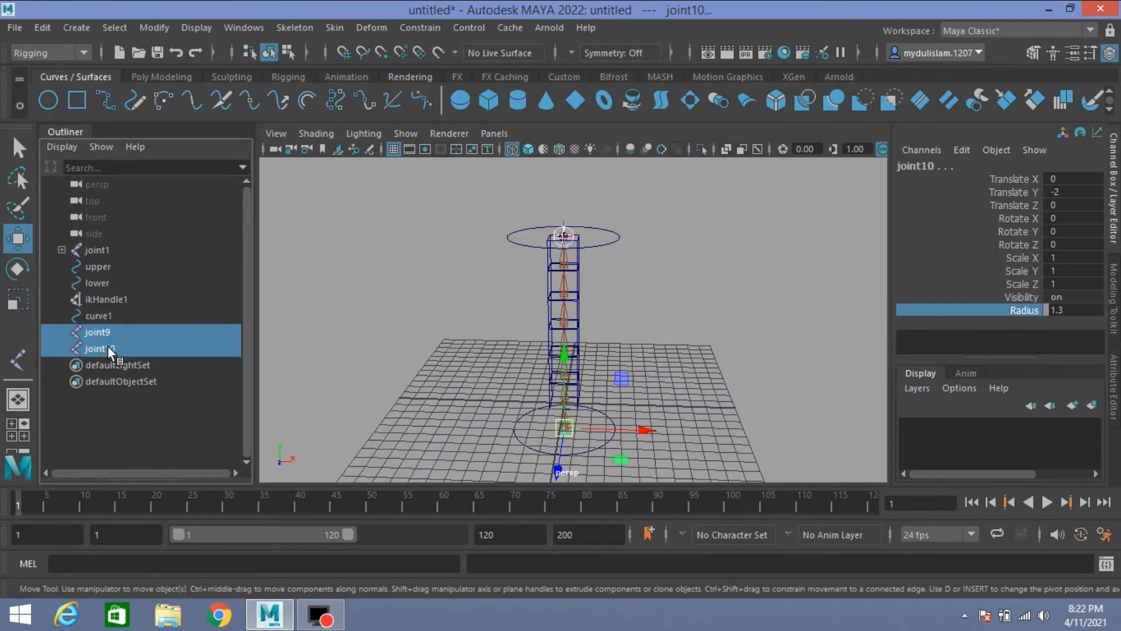
left_click(101, 315, "shift")
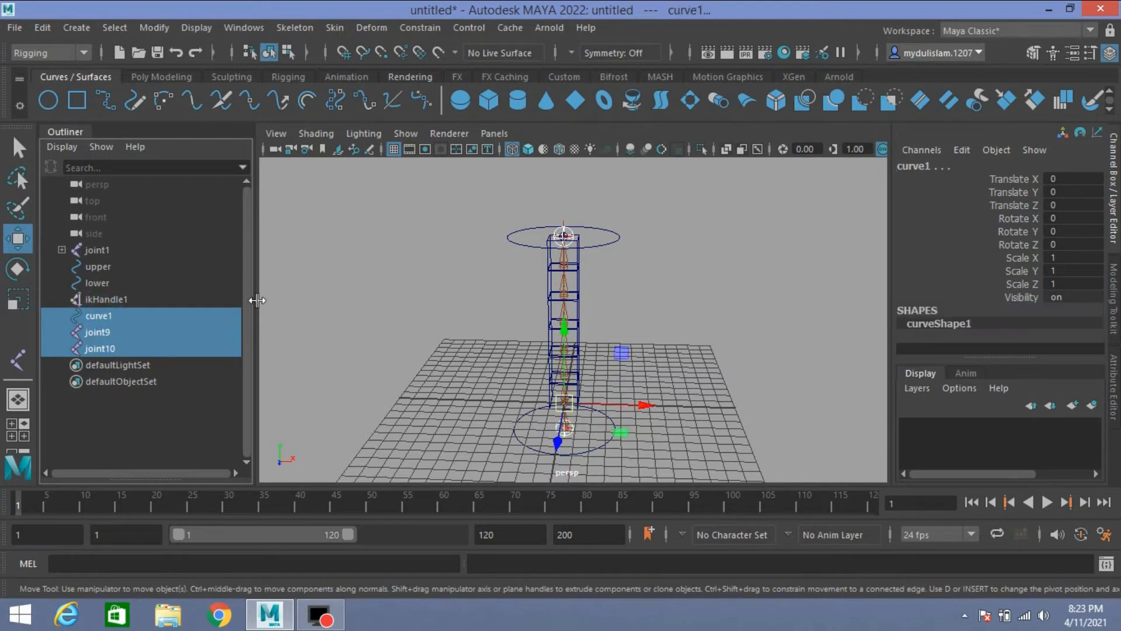
left_click(334, 29)
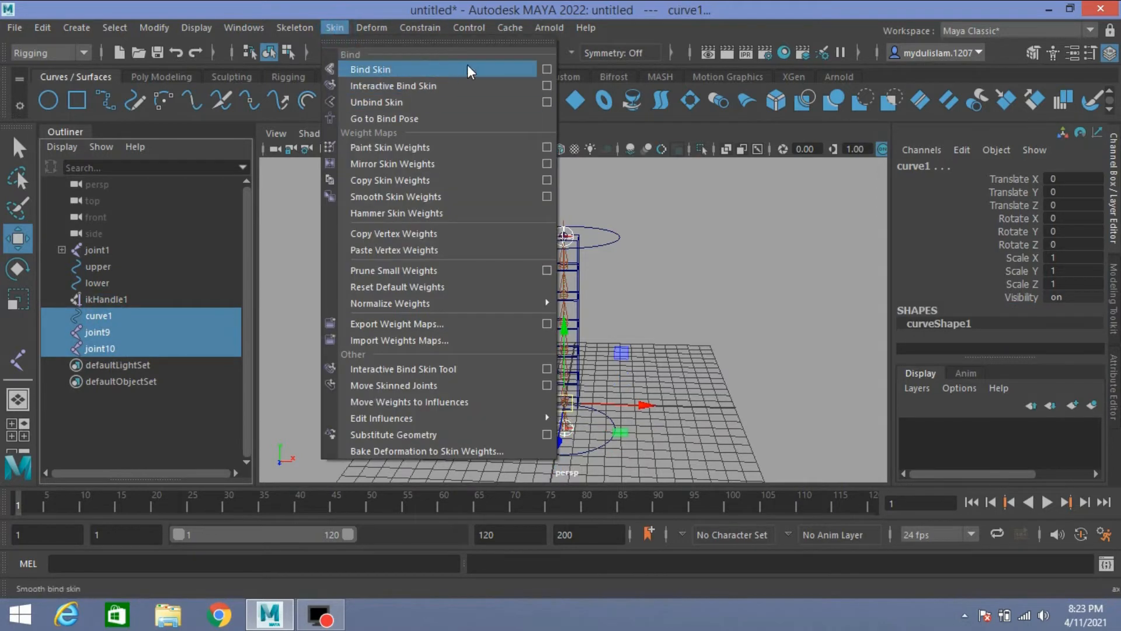
left_click(544, 69)
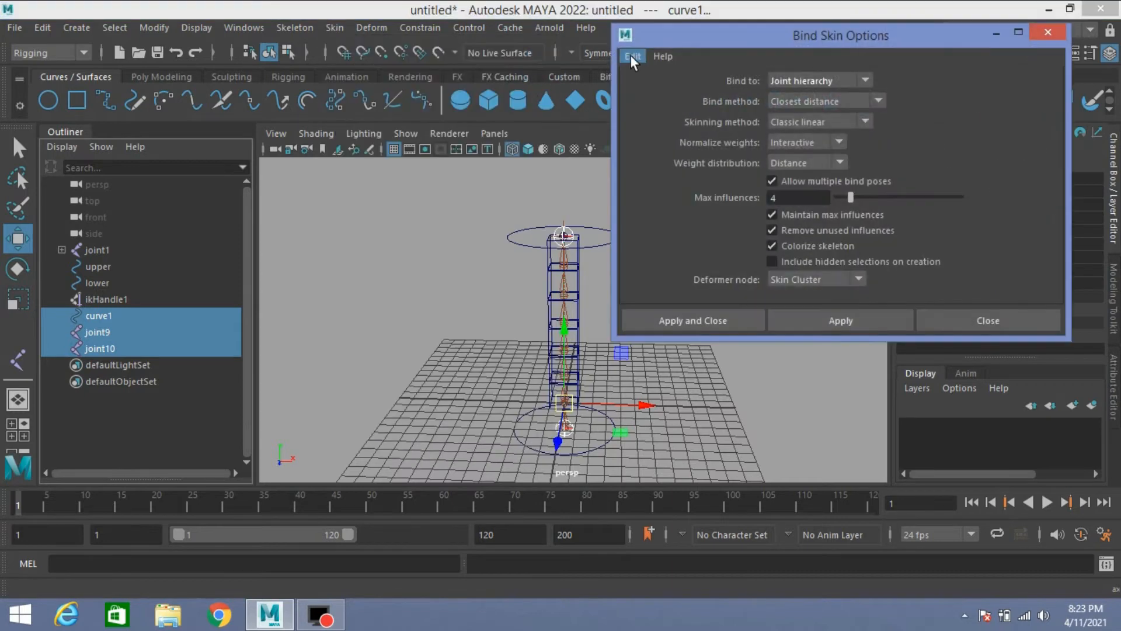
left_click(631, 56)
left_click(656, 86)
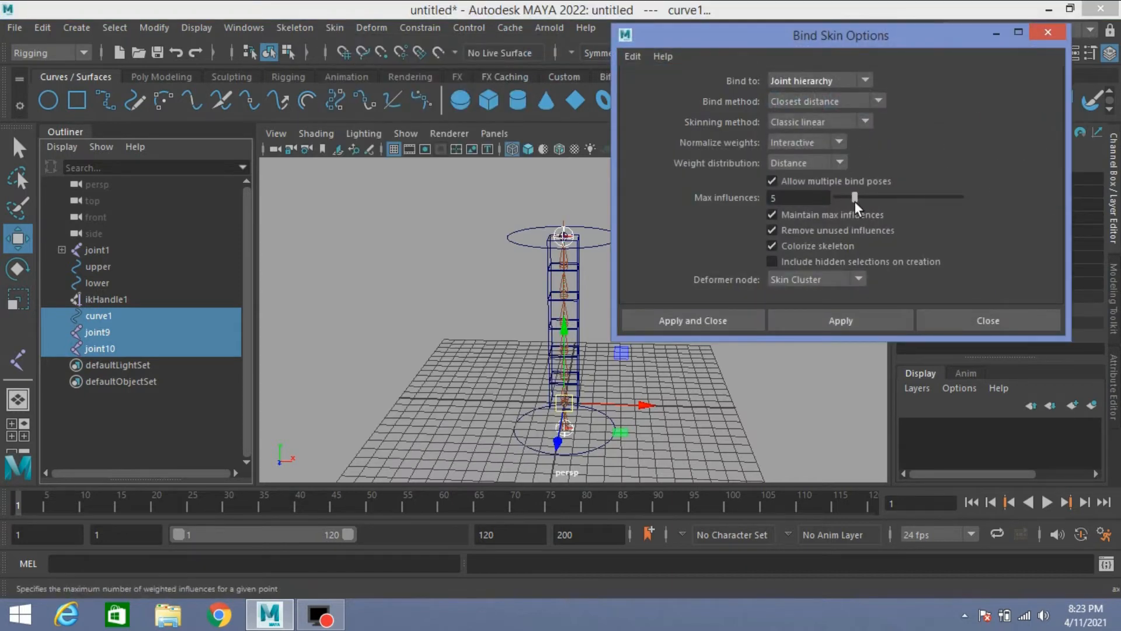
left_click(698, 320)
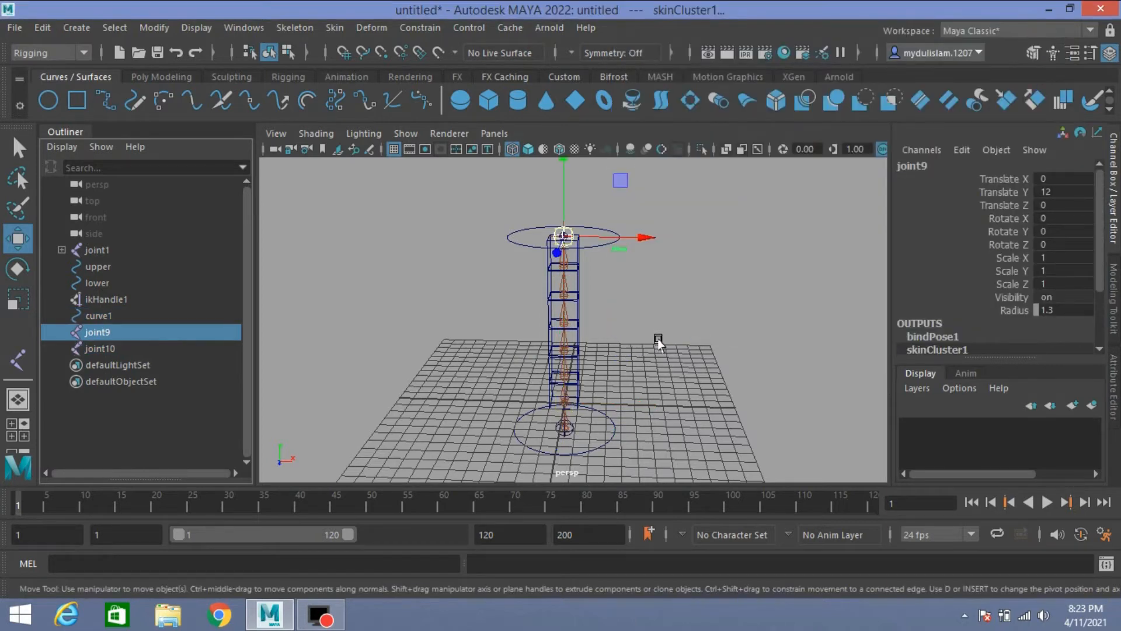
Step: Test the skin binding by moving joint9 along X to about 0.391, and undo the move
left_click_drag(656, 337, 695, 306, "alt")
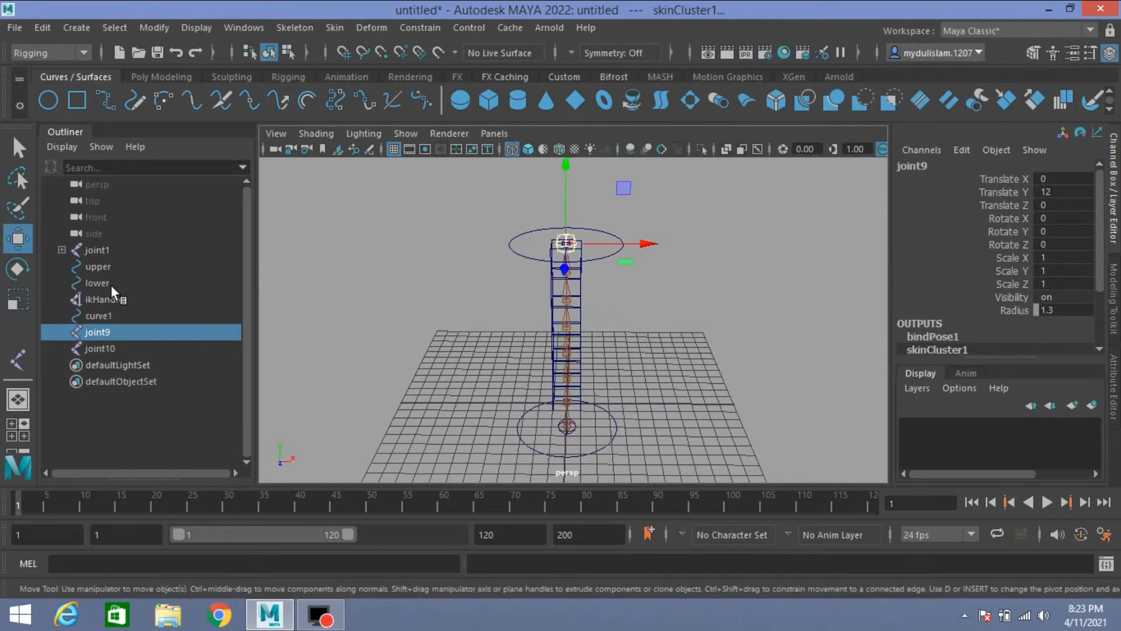
left_click(105, 330)
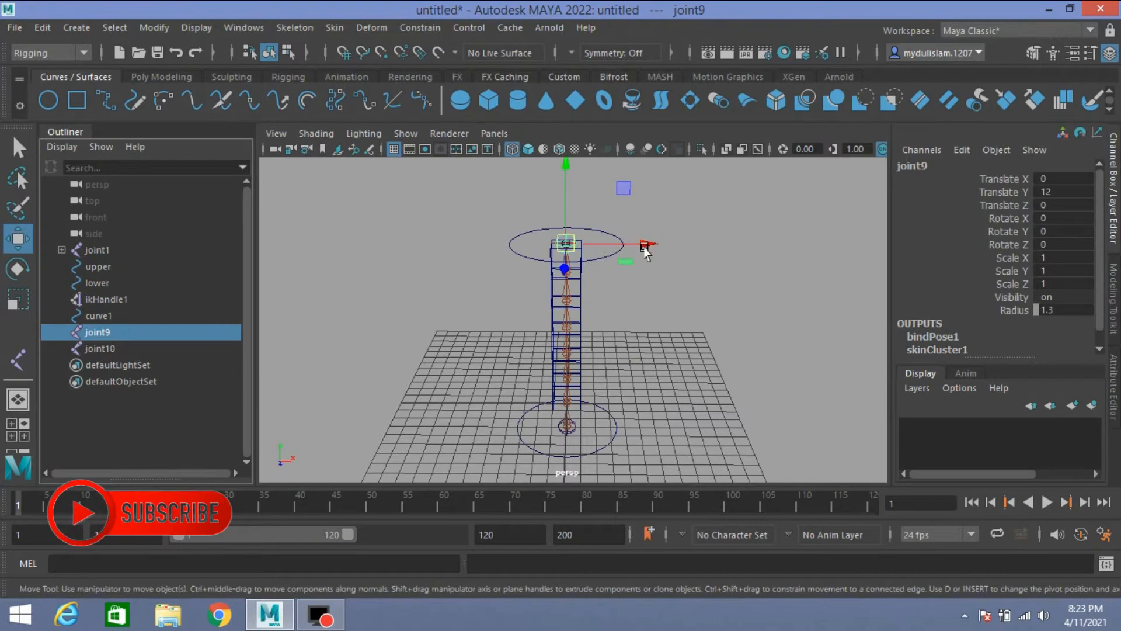
mouse_move(647, 243)
left_mouse_down()
mouse_move(694, 245)
mouse_move(651, 264)
left_mouse_up()
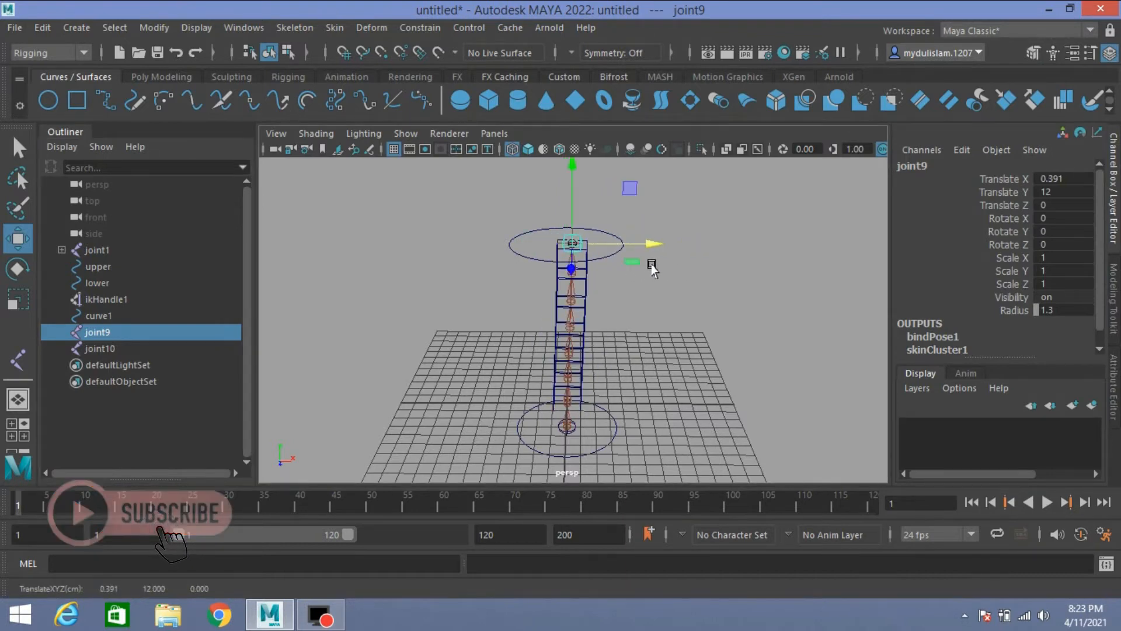
key("ctrl+z")
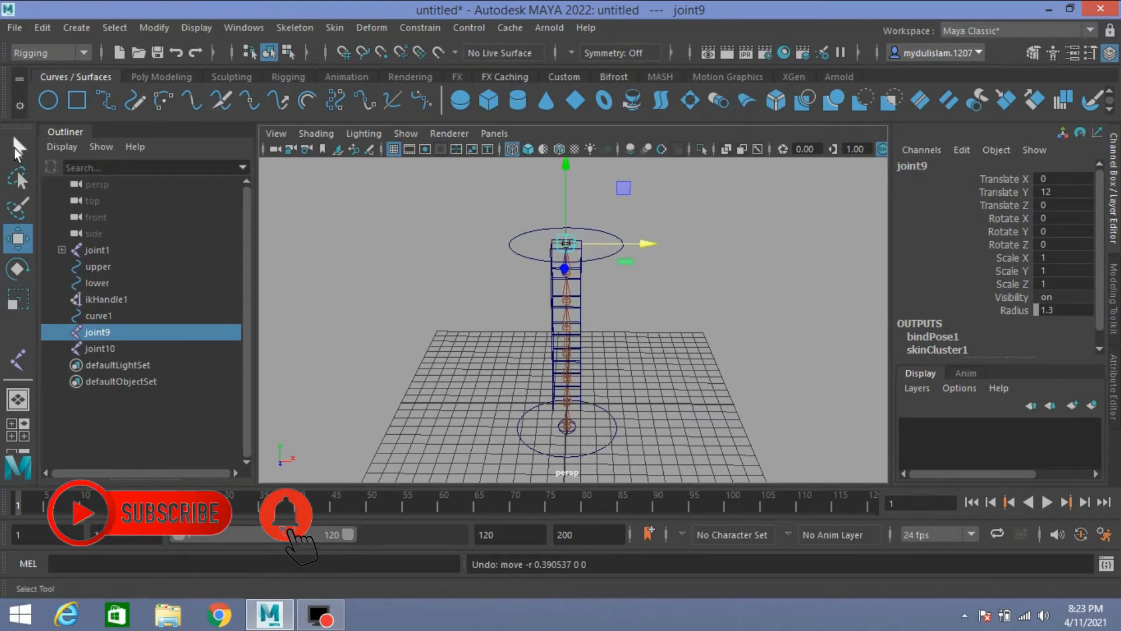
Step: Parent-constrain joint9 to the upper control circle
key("q")
left_click(604, 256)
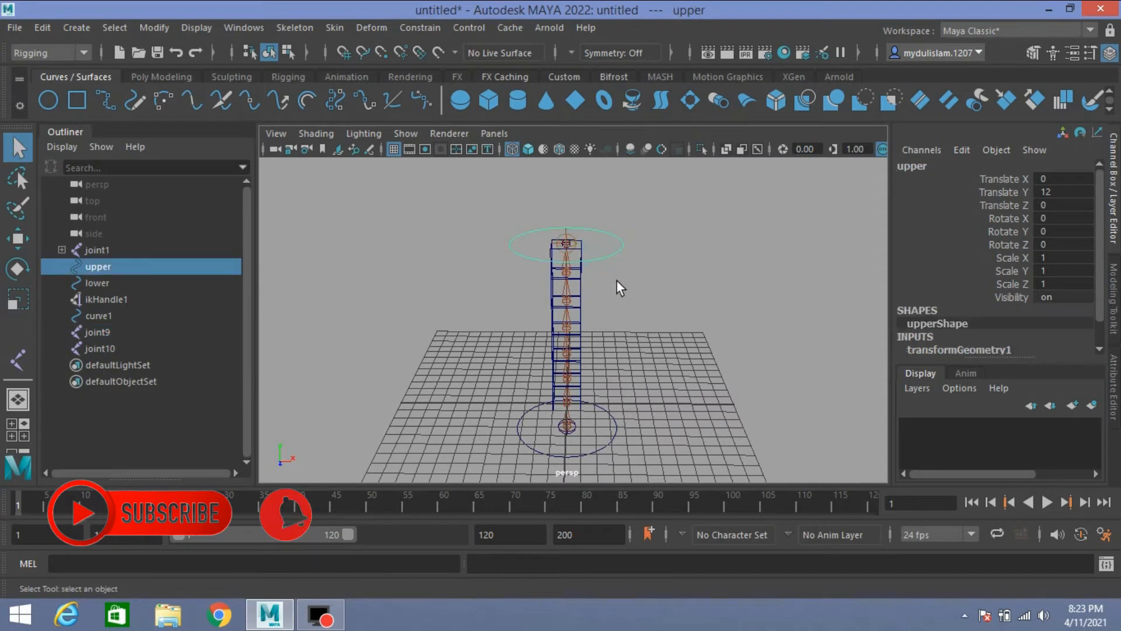
left_click(97, 332, "ctrl")
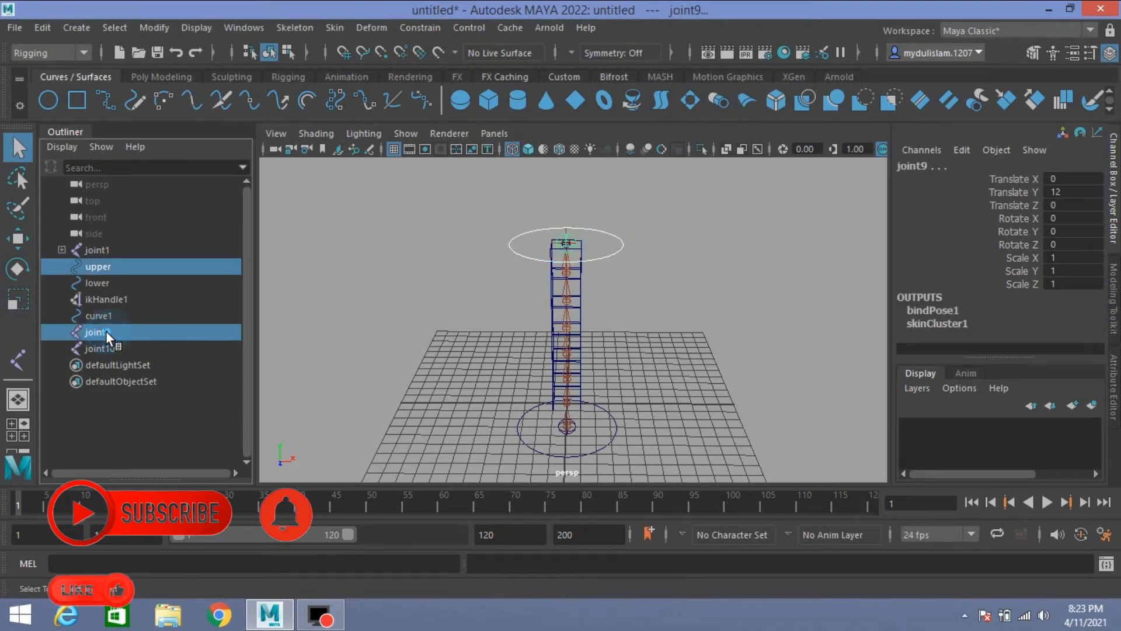
left_click(432, 29)
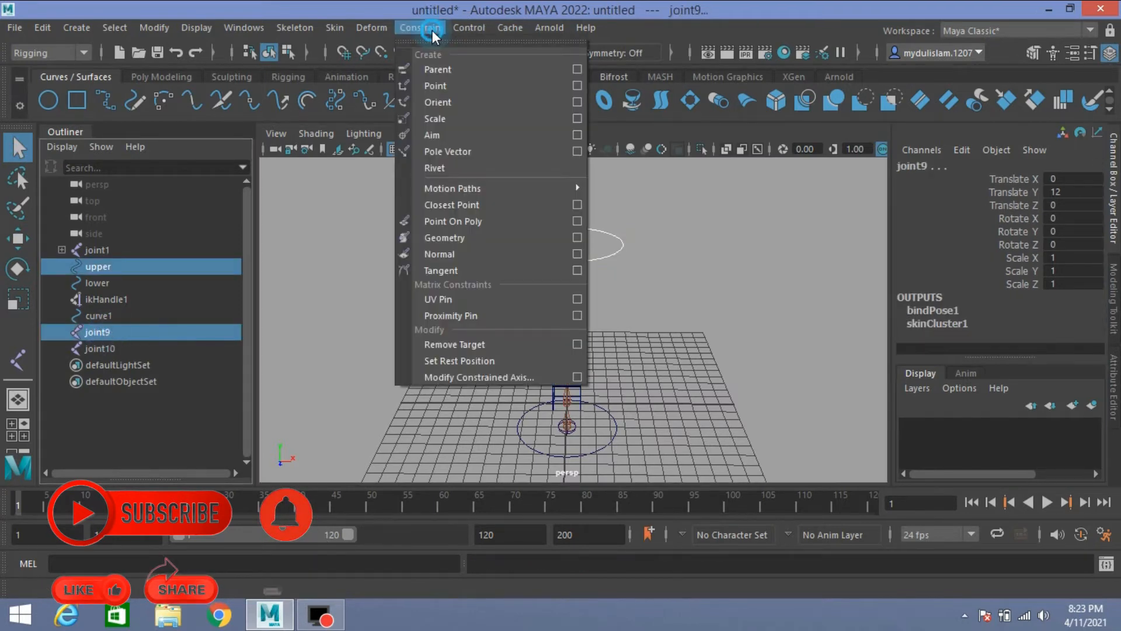
left_click(446, 69)
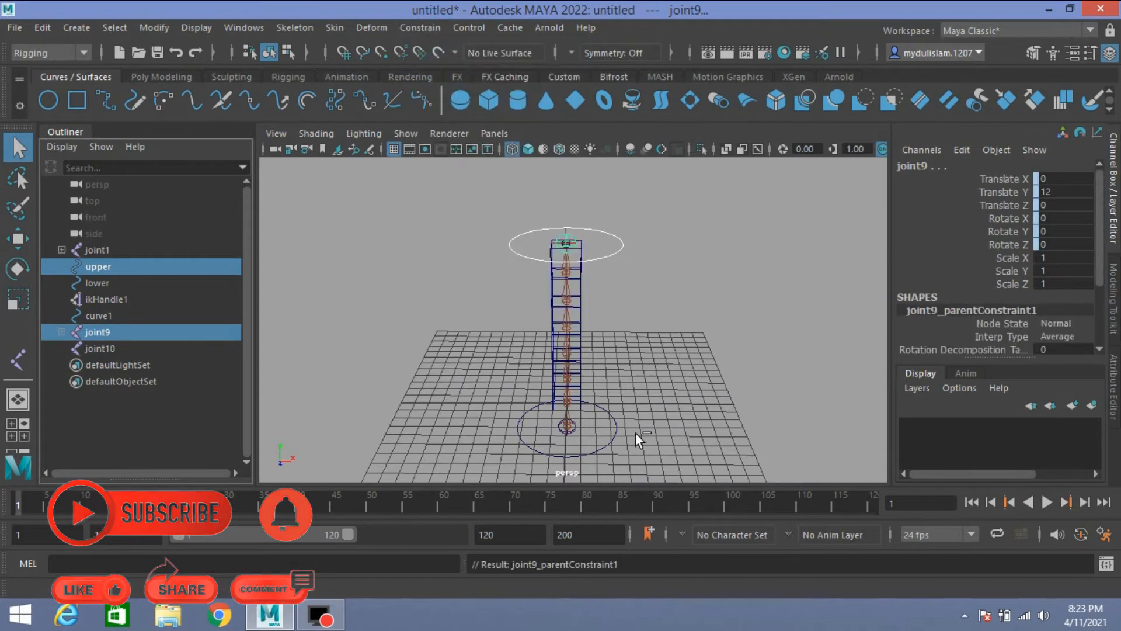
Step: Parent-constrain joint10 to the lower control circle
left_click(606, 447)
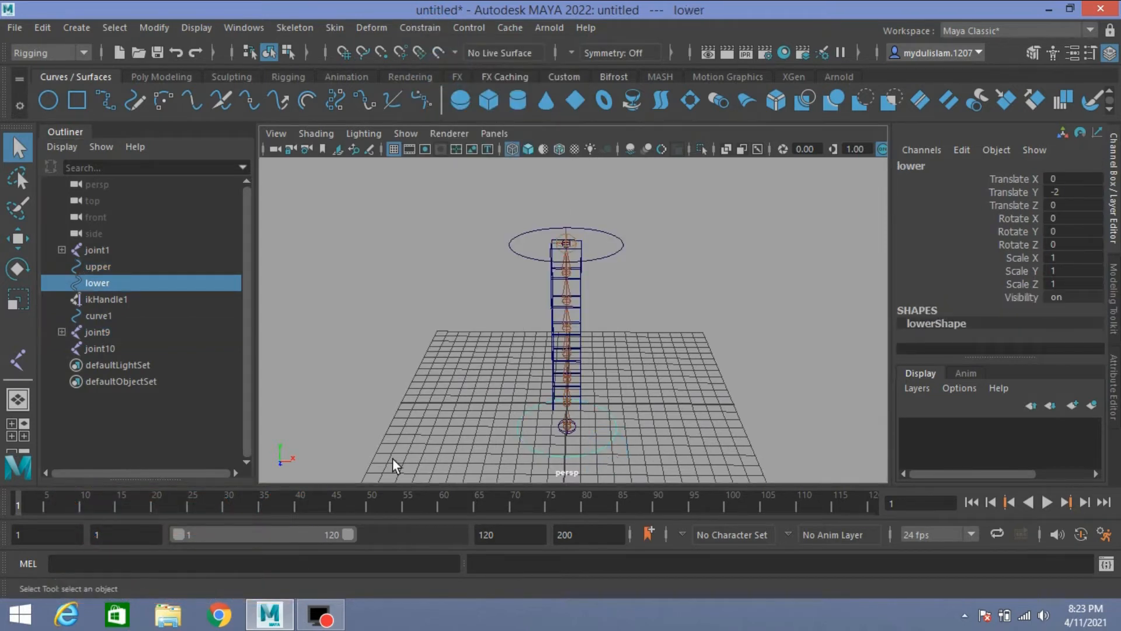
left_click(108, 345, "ctrl")
left_click(421, 27)
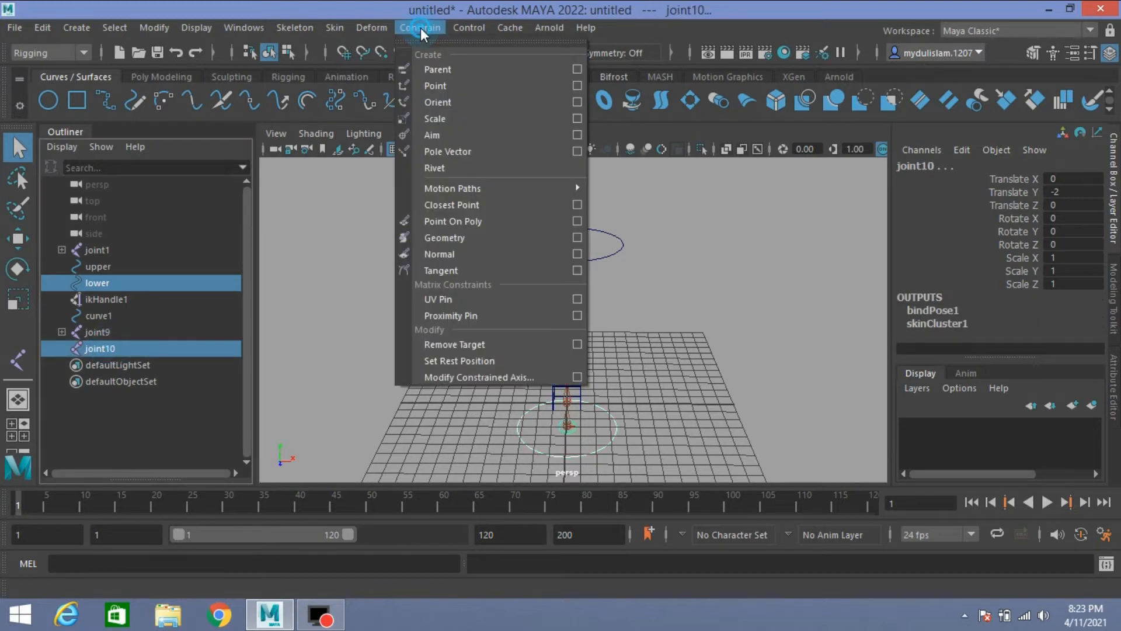
left_click(455, 69)
Step: Test the upper control by moving it to about X 0.437 and to about Y 12.731, undoing each move
left_click(623, 246)
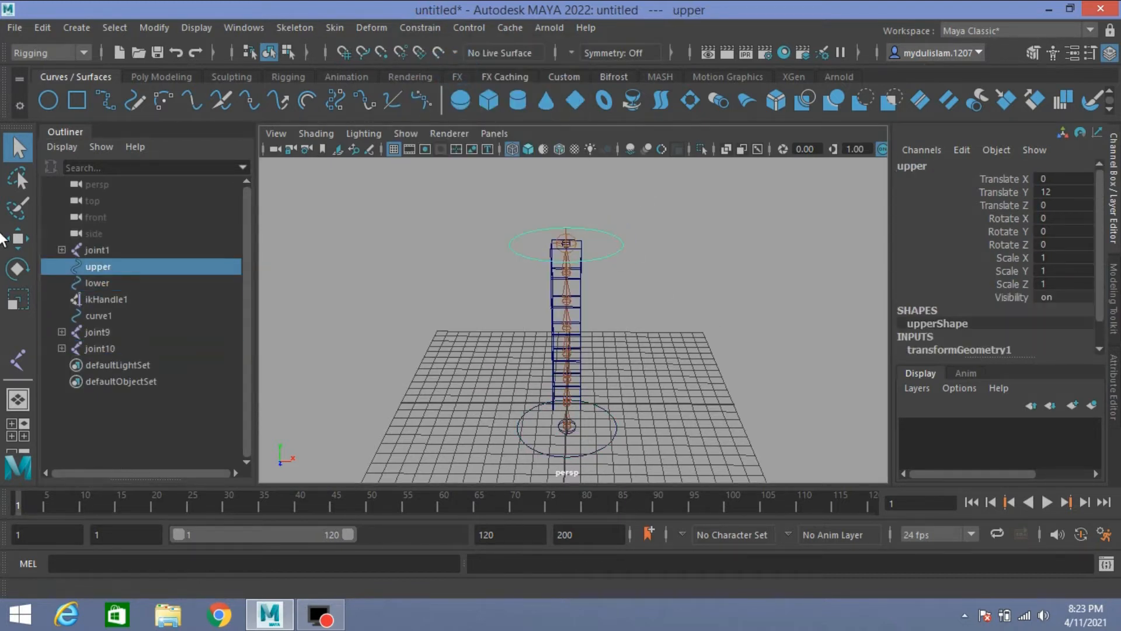
left_click(17, 238)
mouse_move(633, 243)
left_mouse_down()
mouse_move(617, 263)
mouse_move(635, 264)
left_mouse_up()
key("ctrl+z")
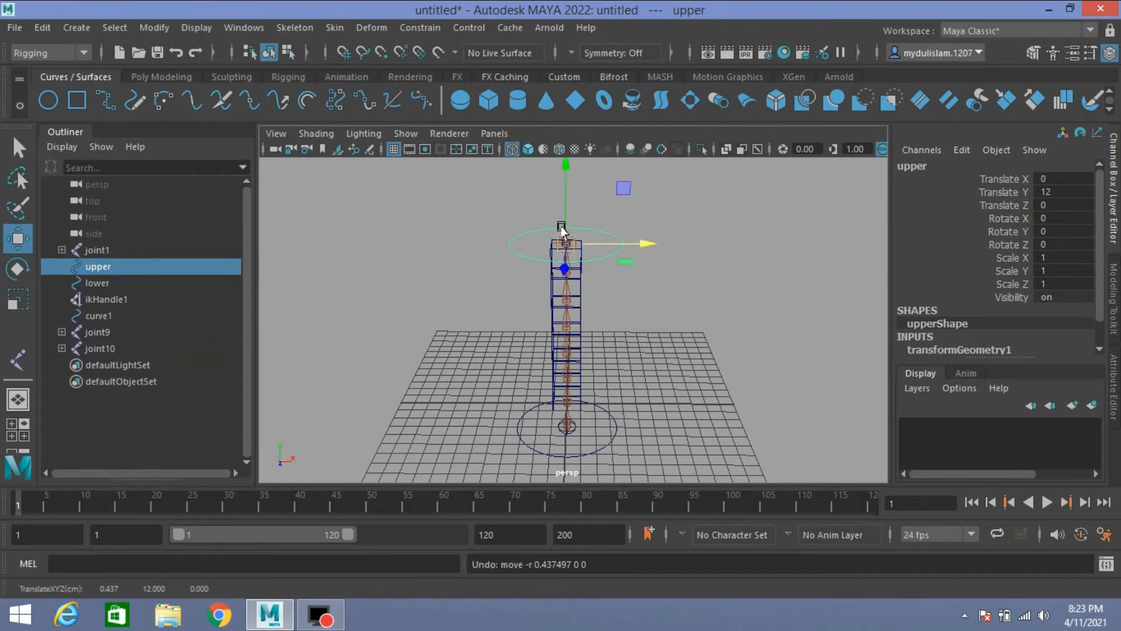
mouse_move(560, 214)
left_mouse_down()
mouse_move(561, 225)
mouse_move(563, 205)
mouse_move(563, 230)
mouse_move(564, 205)
left_mouse_up()
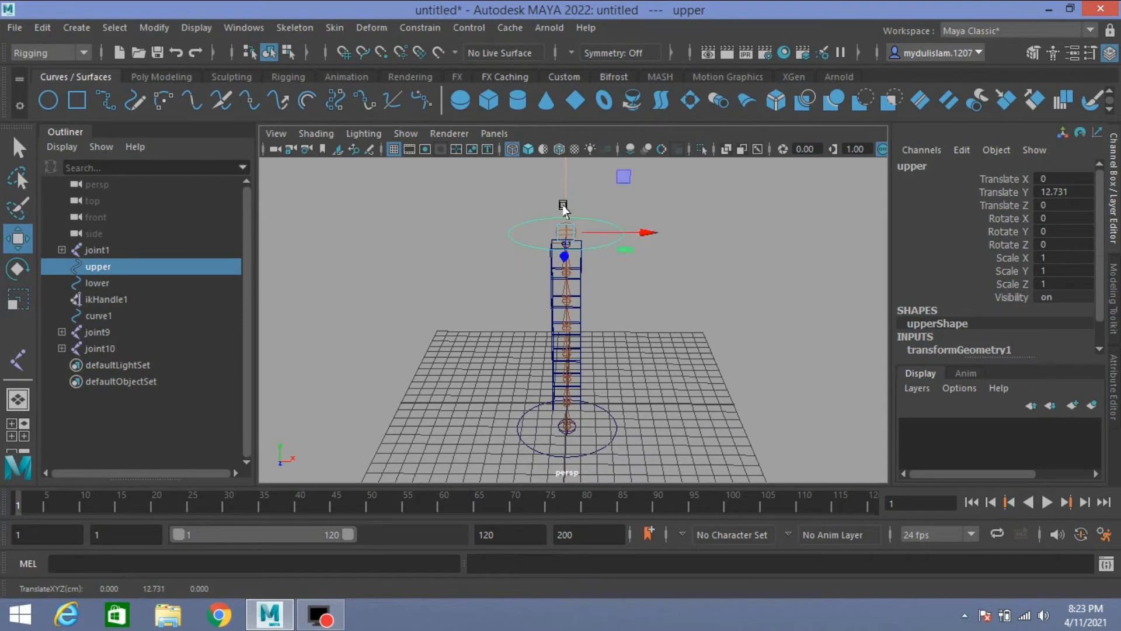
key("ctrl+z")
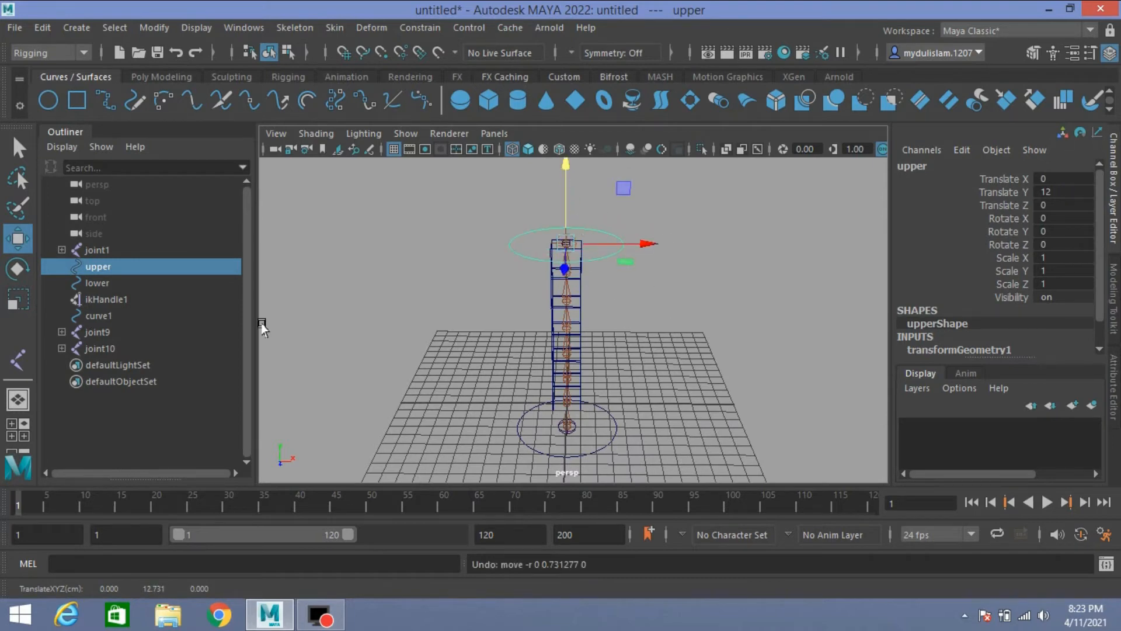
Step: Open the Node Editor with the upper control loaded and separate its upper and upperShape nodes
left_click(243, 29)
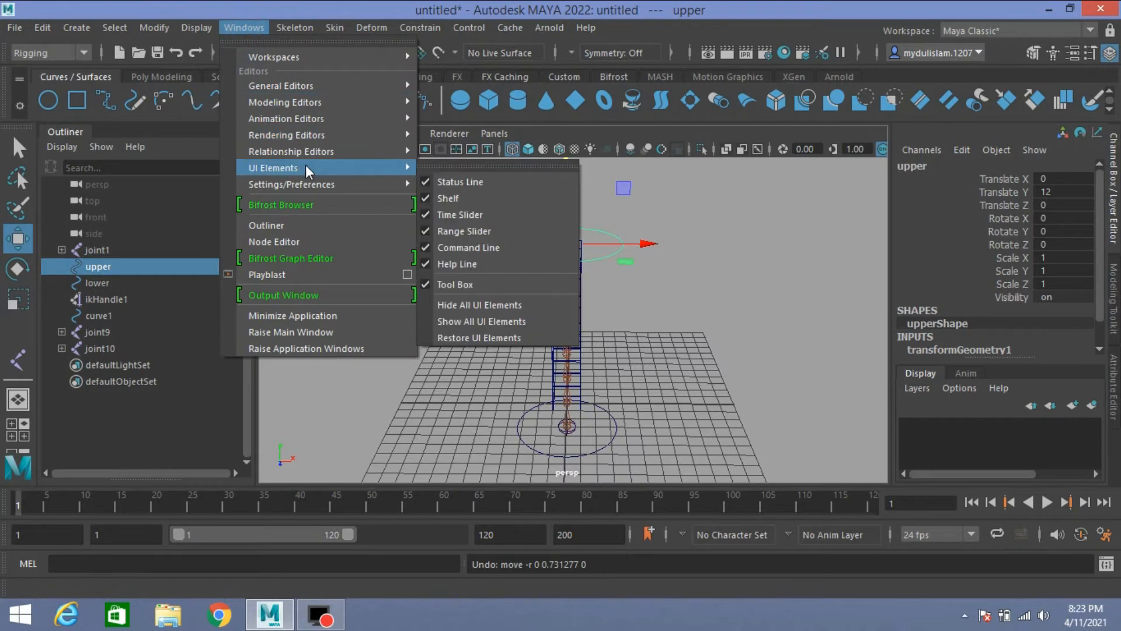
left_click(350, 236)
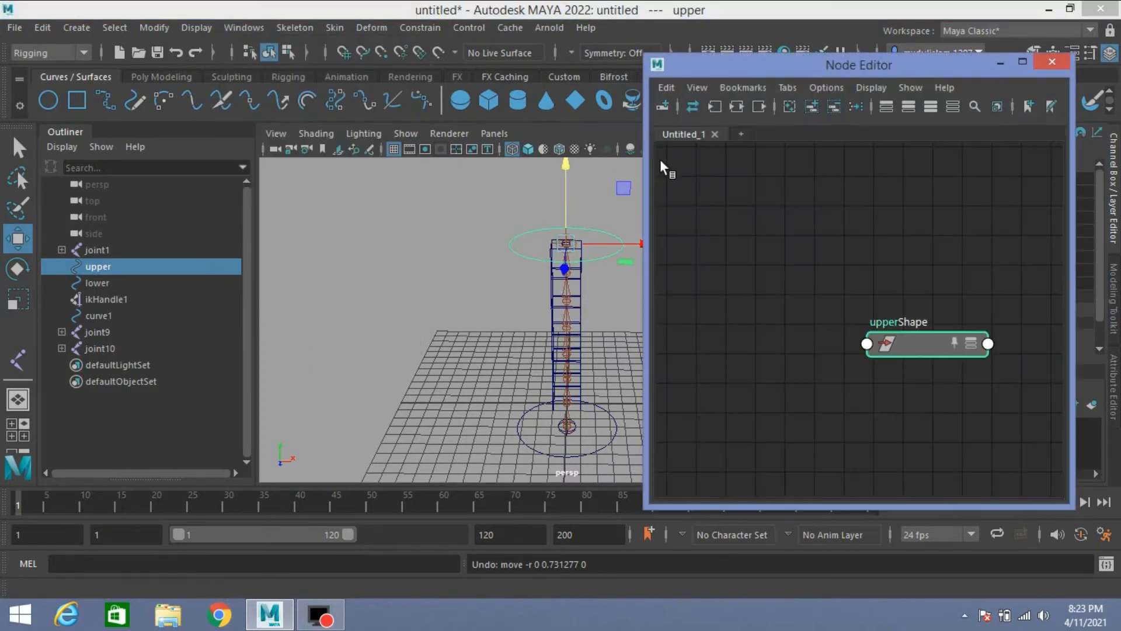
left_click_drag(803, 235, 766, 223)
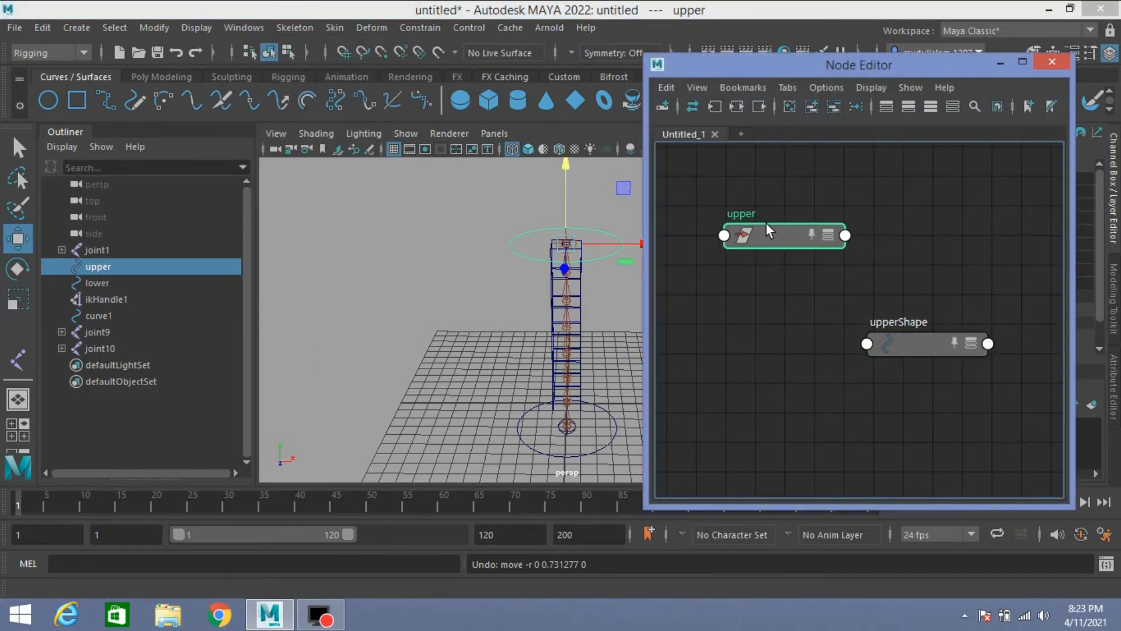
left_click_drag(896, 330, 762, 321)
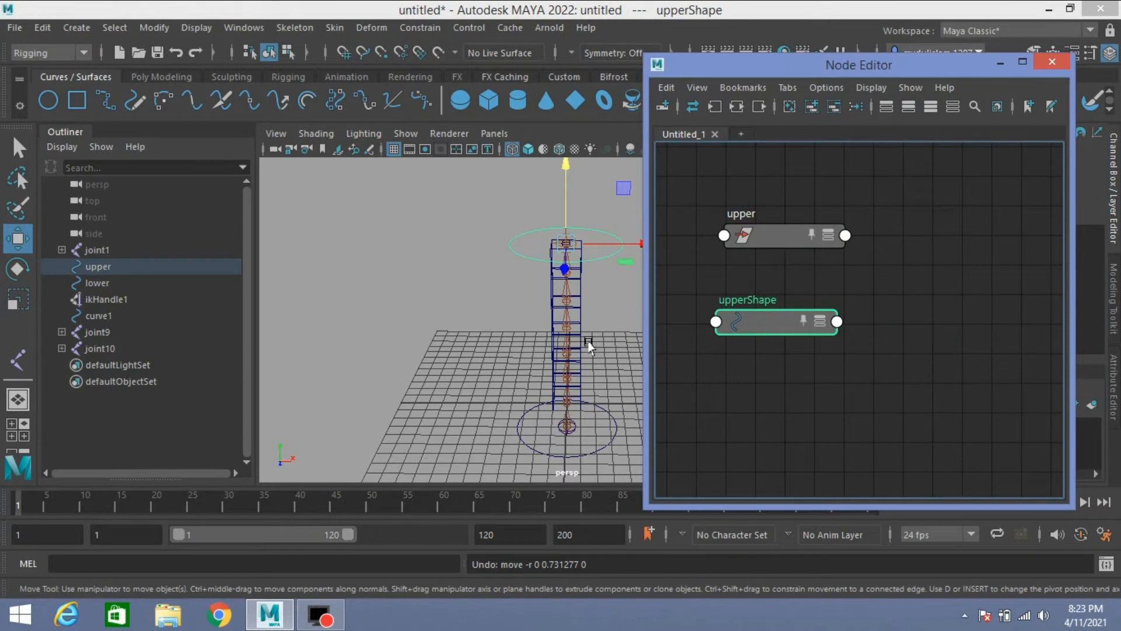
Step: Add curve1 to the Node Editor graph and spread out its curve1, curveShape1Orig and curveShape1 nodes
left_click(102, 316)
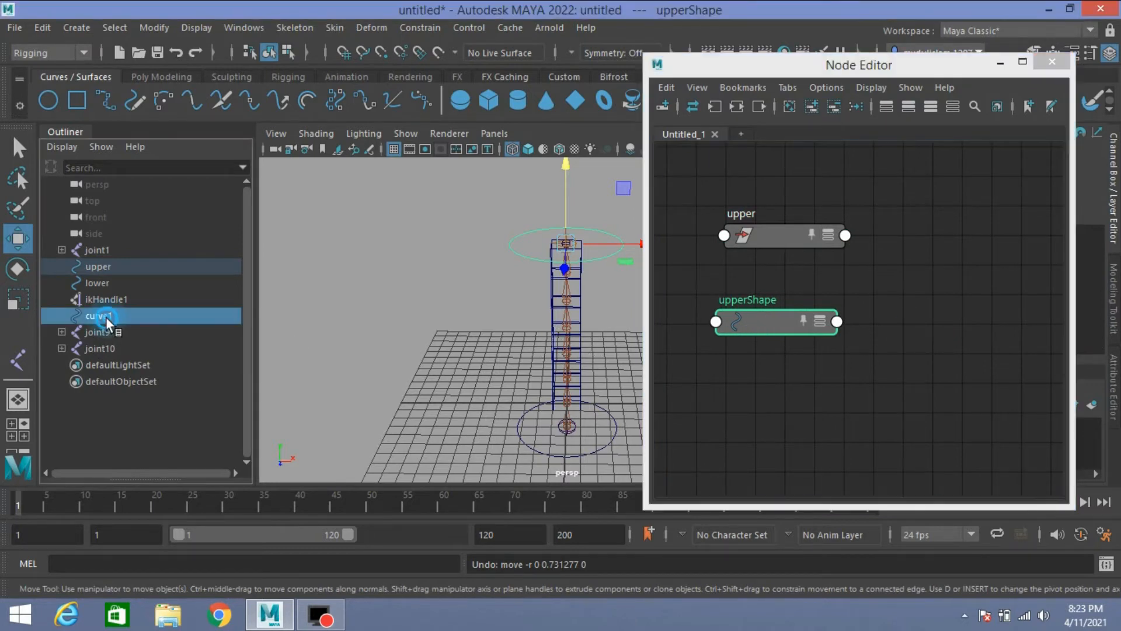
left_click(811, 105)
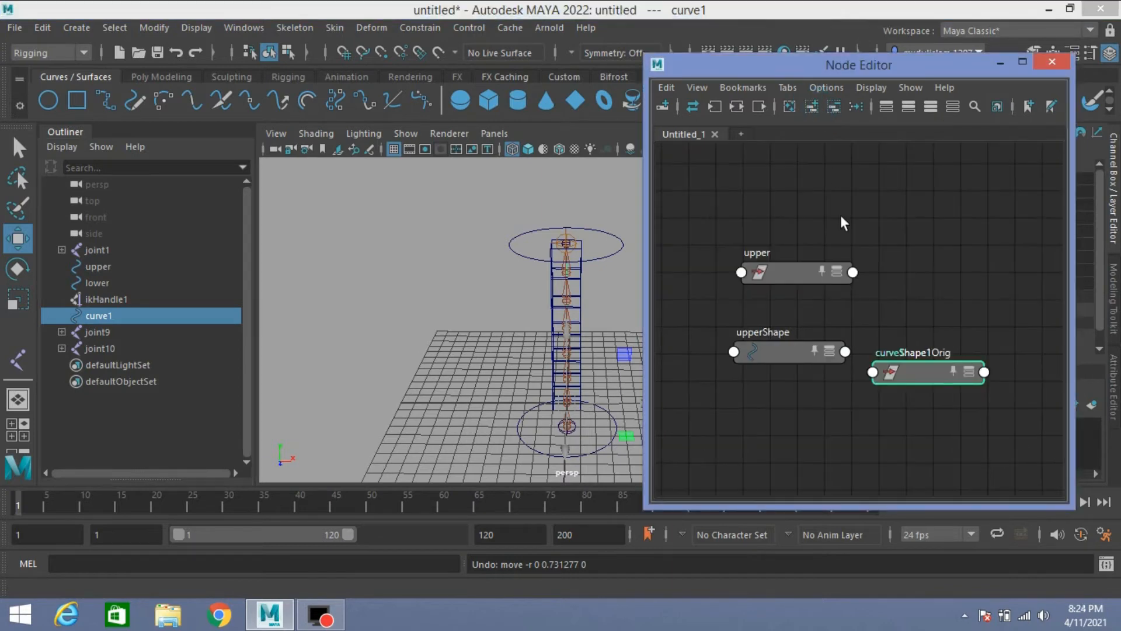
left_click_drag(920, 363, 916, 254)
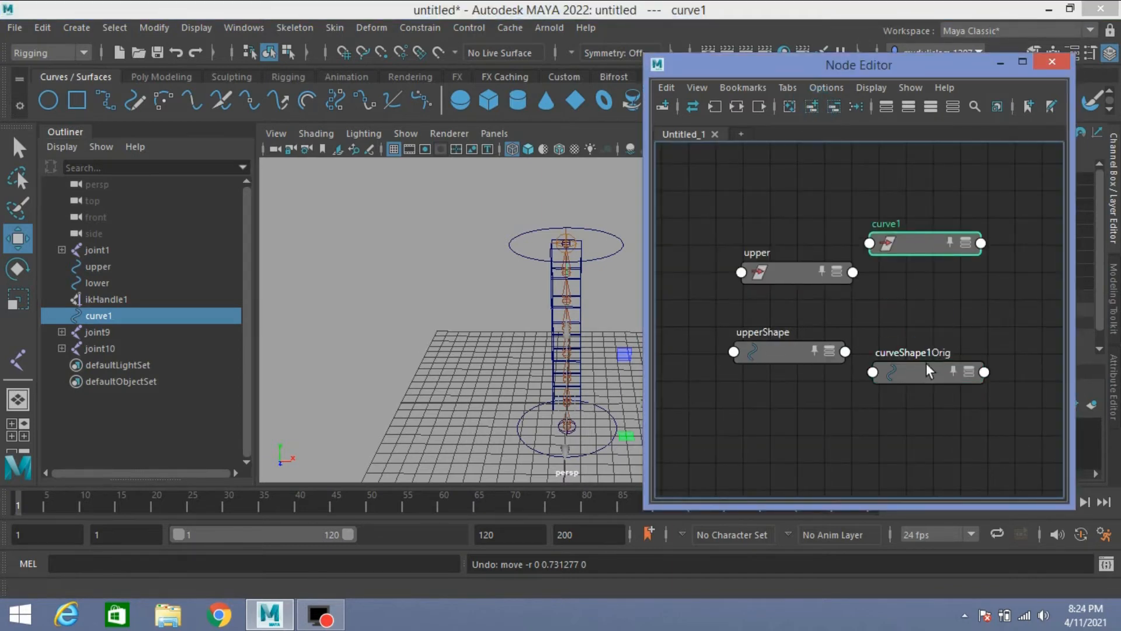
left_click_drag(929, 372, 937, 292)
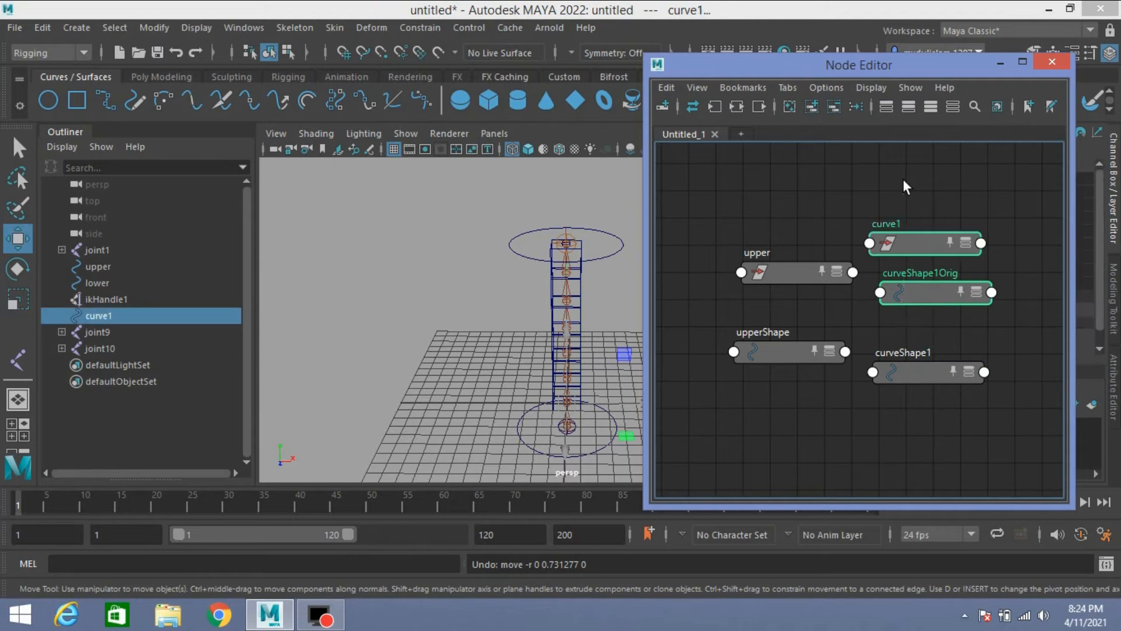
Step: Remove curve1, curveShape1Orig, upper and upperShape from the Node Editor graph and reposition the remaining curveShape1 node
left_click(833, 106)
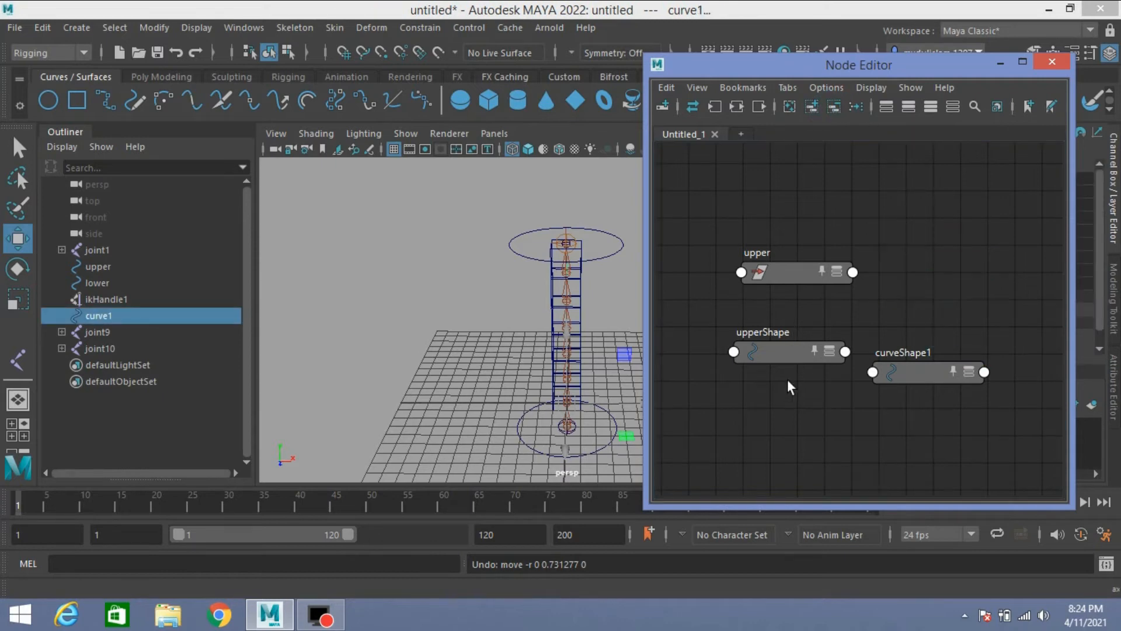
left_click_drag(787, 383, 773, 228)
left_click(832, 107)
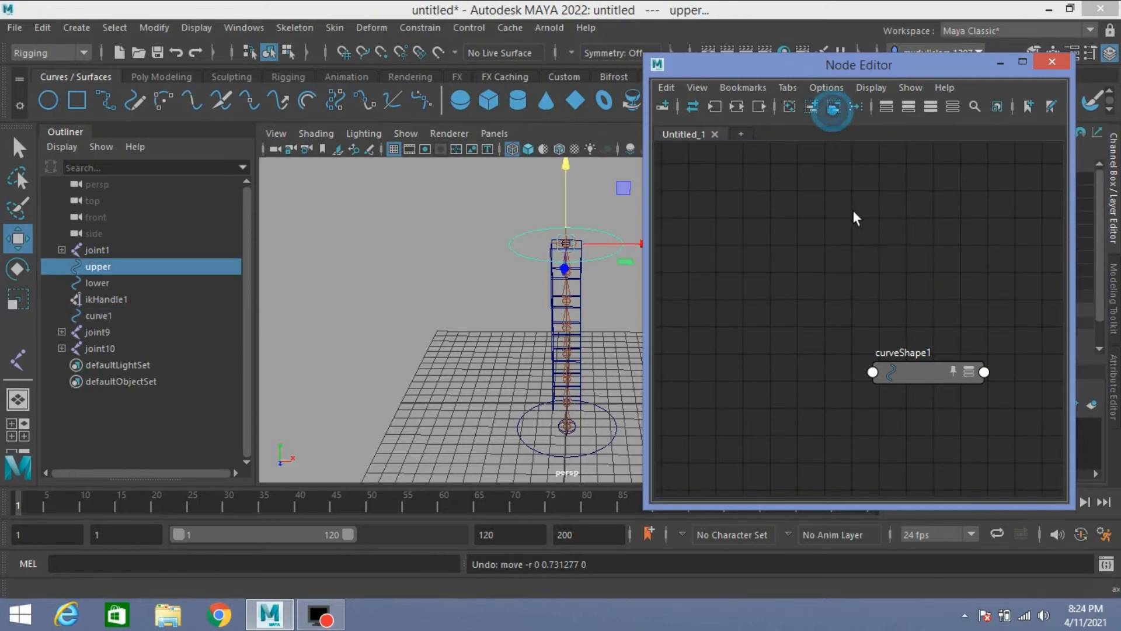
left_click_drag(919, 372, 748, 222)
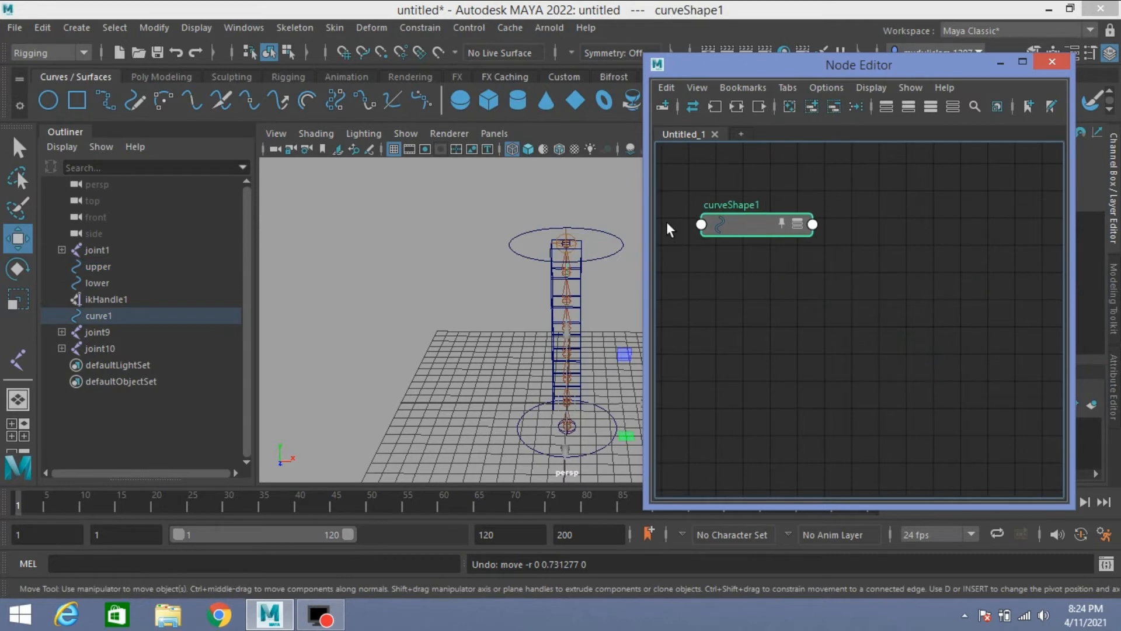
Step: Rename curve1 as ik_curve
double_click(117, 316)
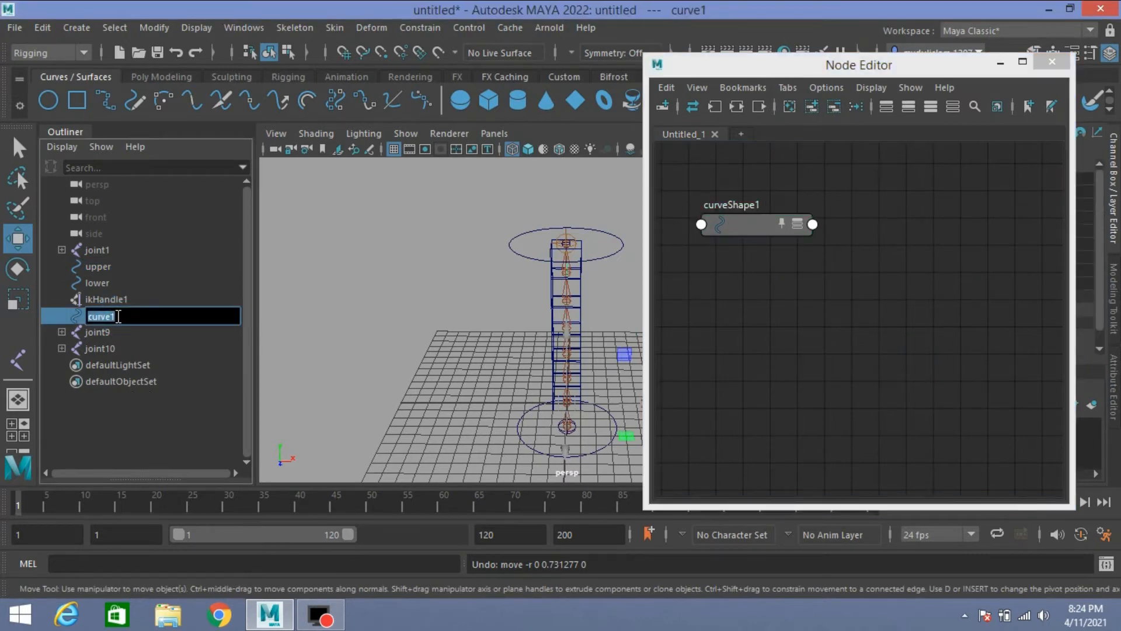
type("ik_curve")
key("Return")
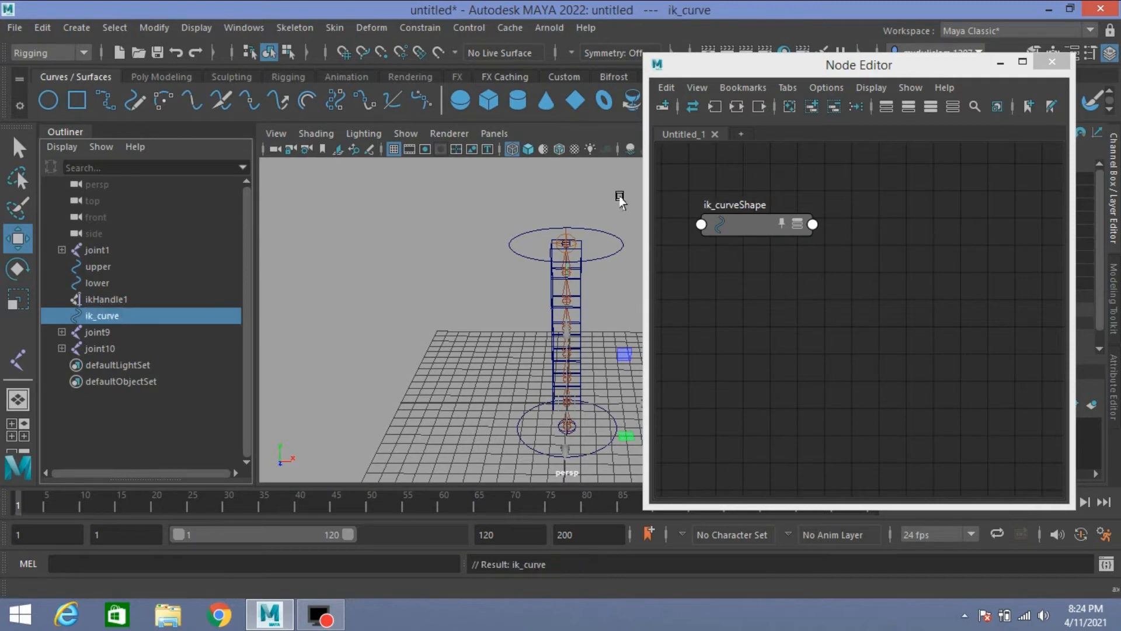
Step: Add a curveInfo node to the graph and place it beside the ik_curveShape node
left_click(727, 221)
left_click_drag(728, 221, 718, 222)
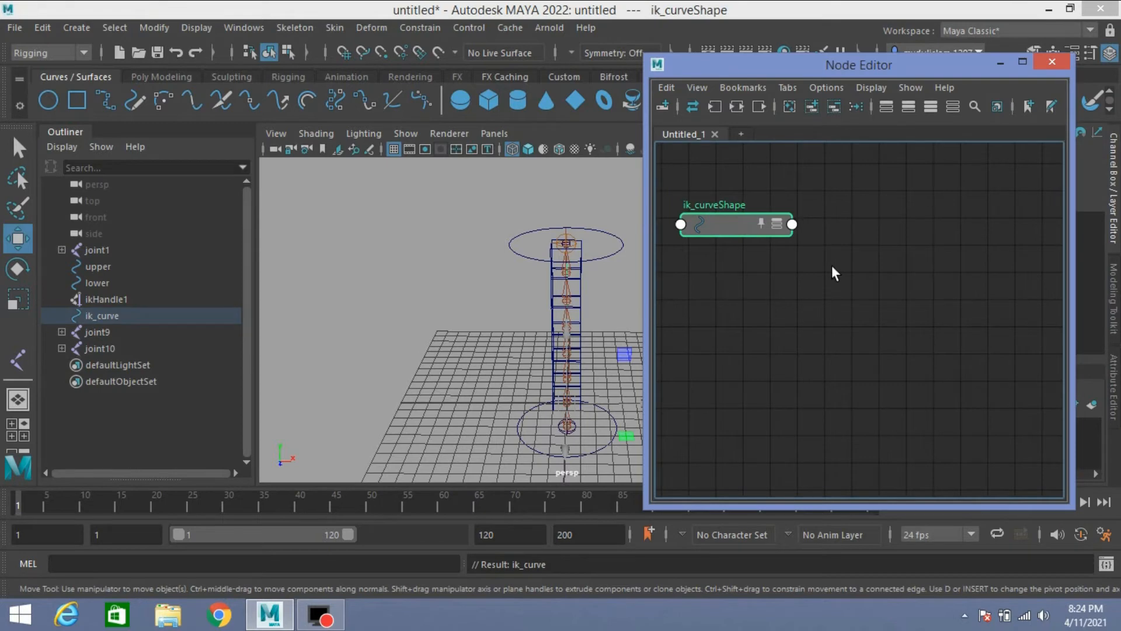
key("Tab")
type("cur")
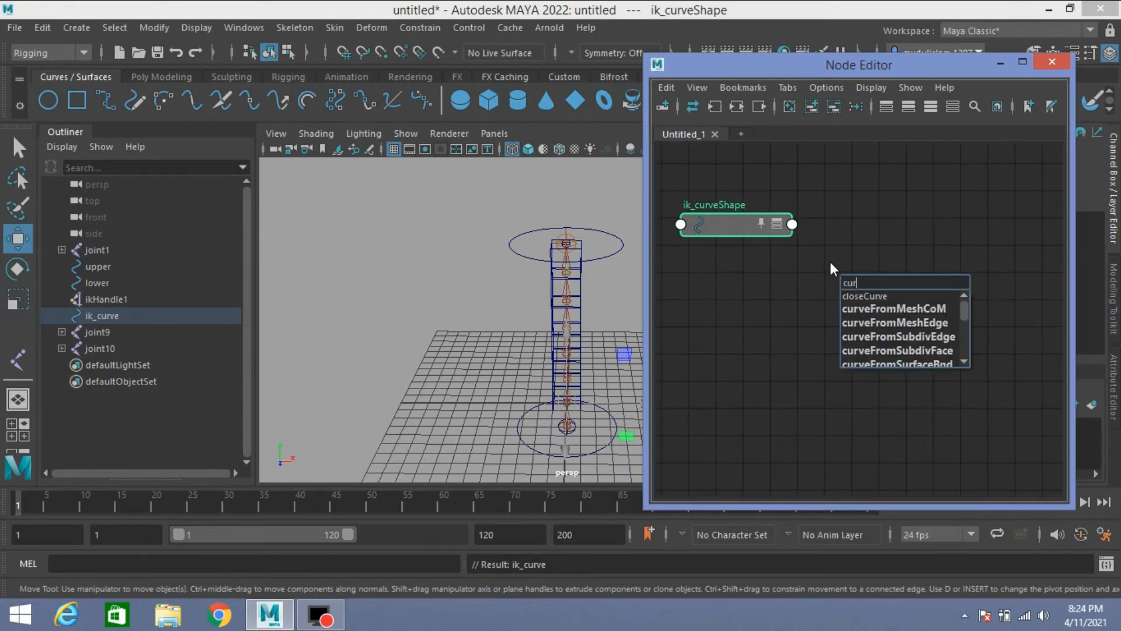
type("vein")
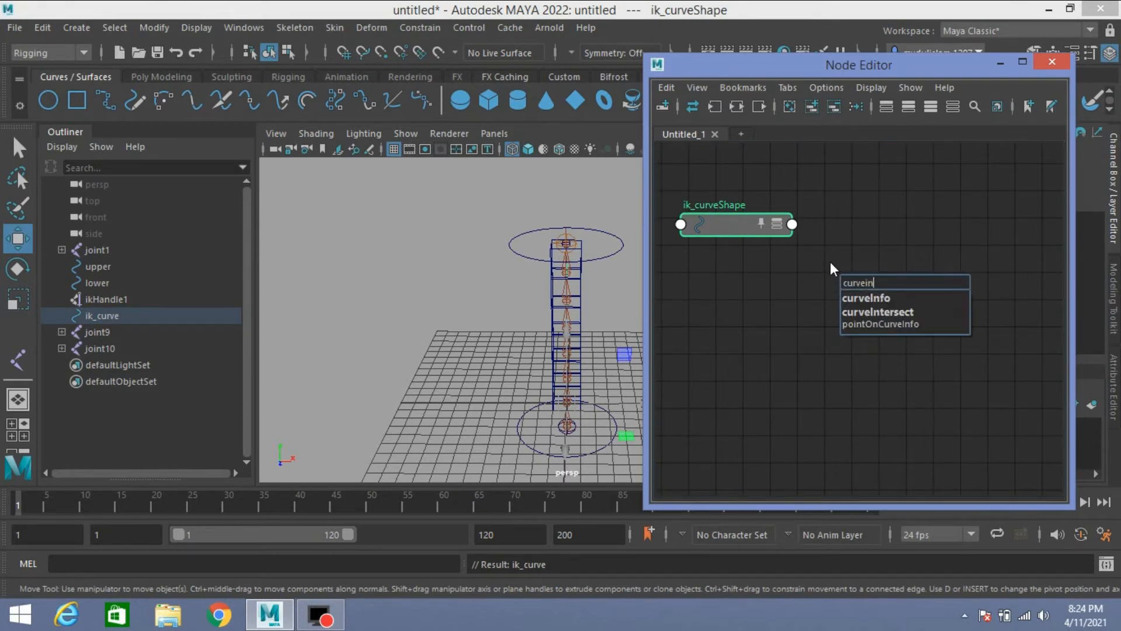
left_click(866, 298)
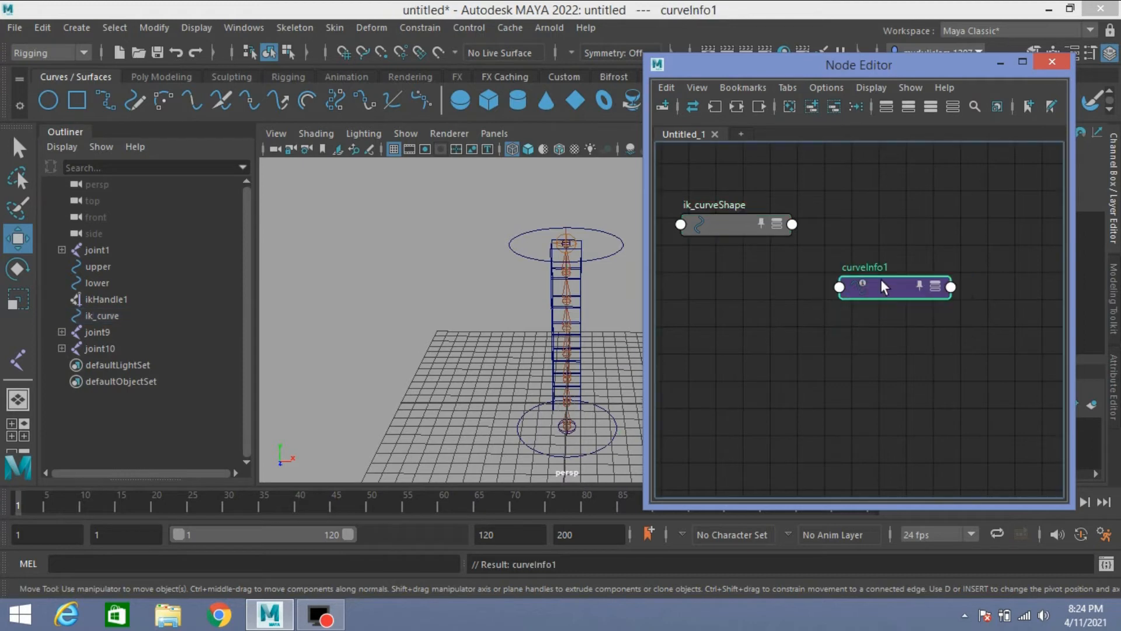
left_click_drag(881, 279, 898, 262)
Step: Open the Connection Editor and load ik_curveShape as the source and curveInfo1 as the target
left_click(230, 25)
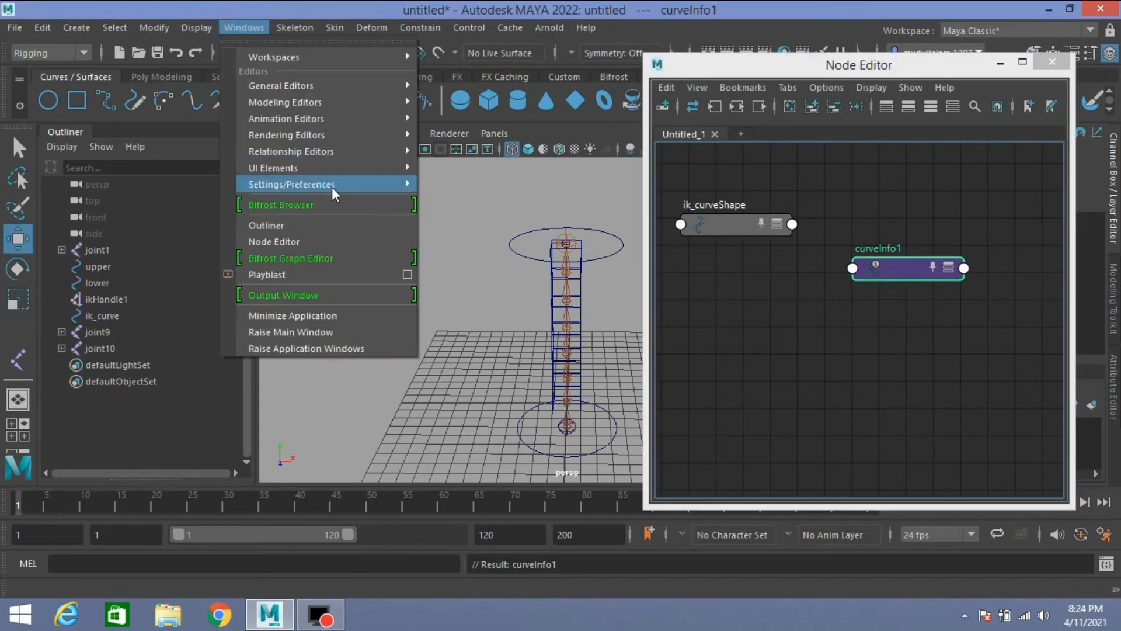
mouse_move(366, 86)
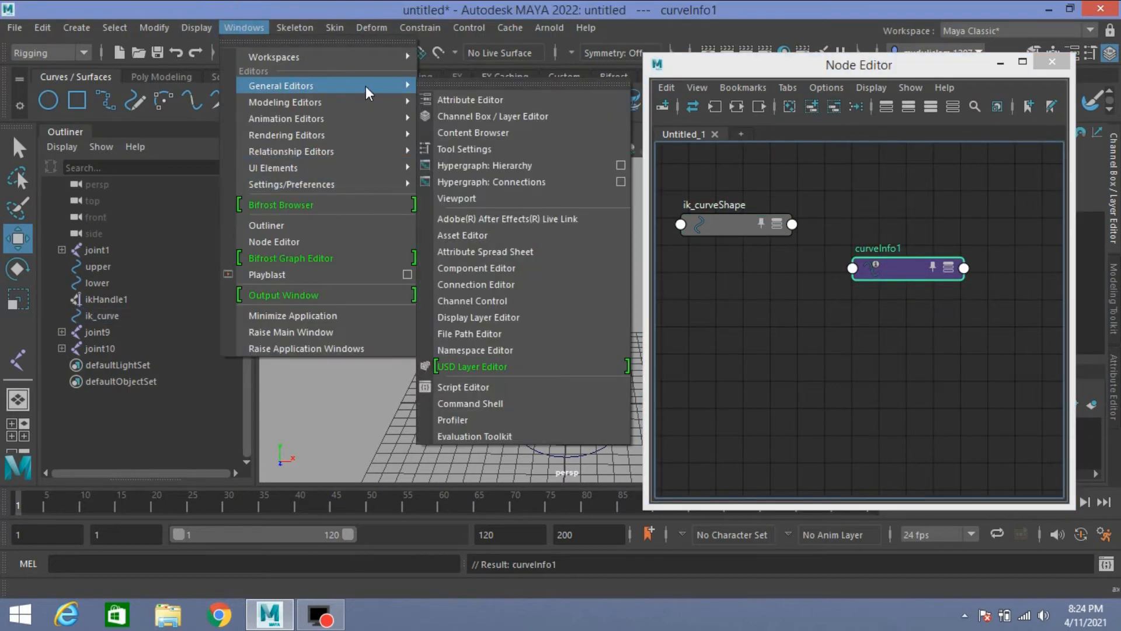
left_click(496, 285)
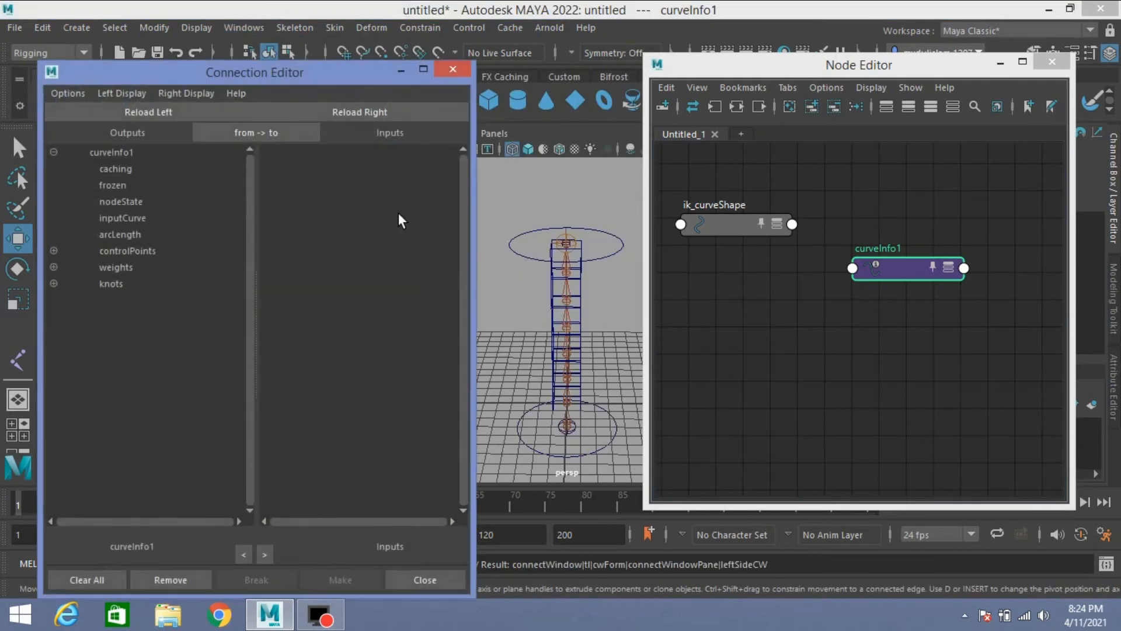
left_click(722, 232)
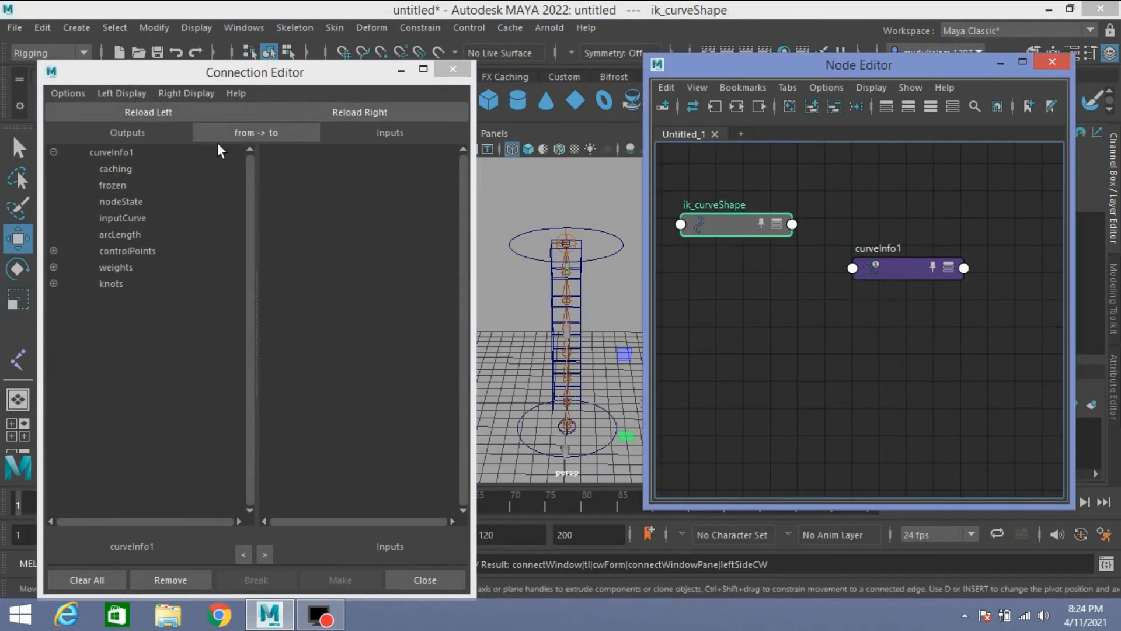
left_click(137, 113)
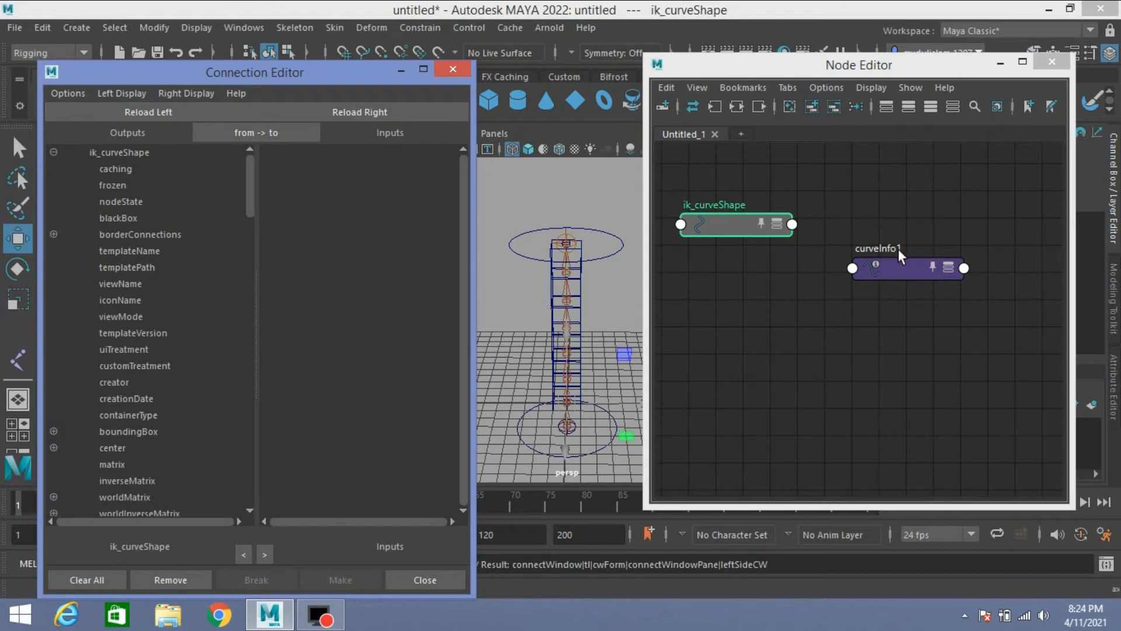
left_click(888, 271)
left_click(365, 114)
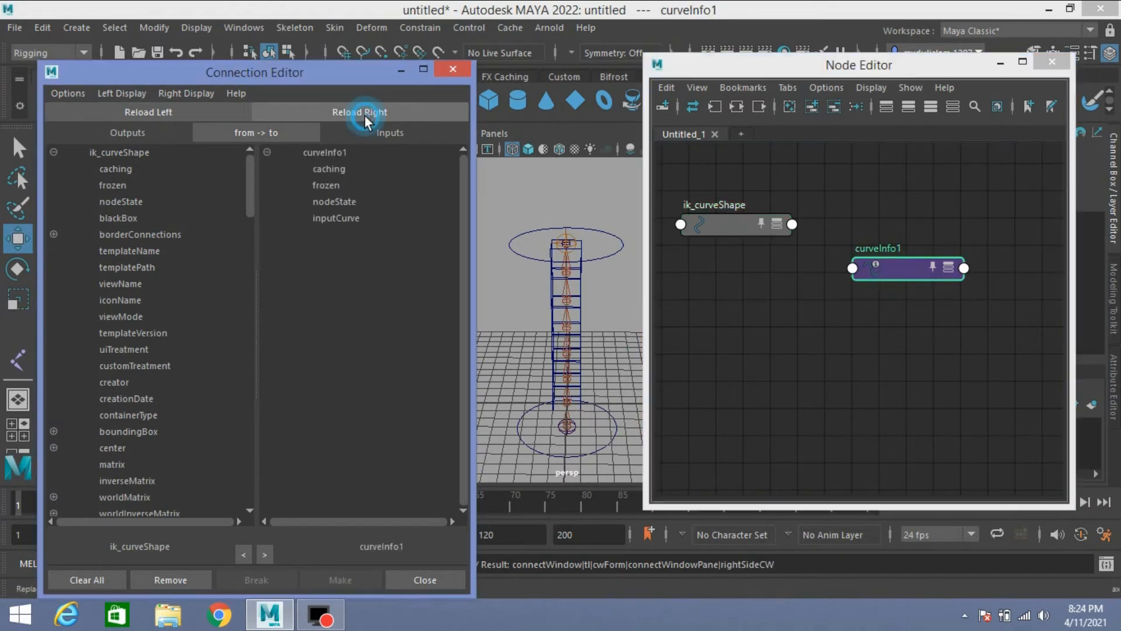
Step: Connect the worldSpace attribute of ik_curveShape to the inputCurve attribute of curveInfo1
scroll(169, 333, "down", 15)
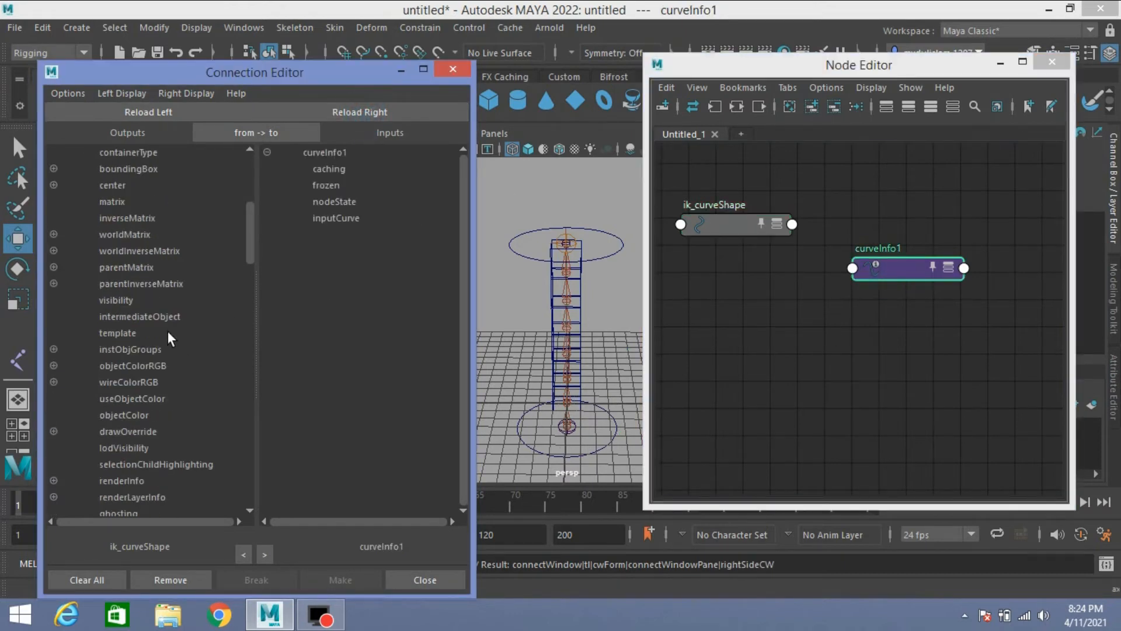
scroll(169, 333, "down", 10)
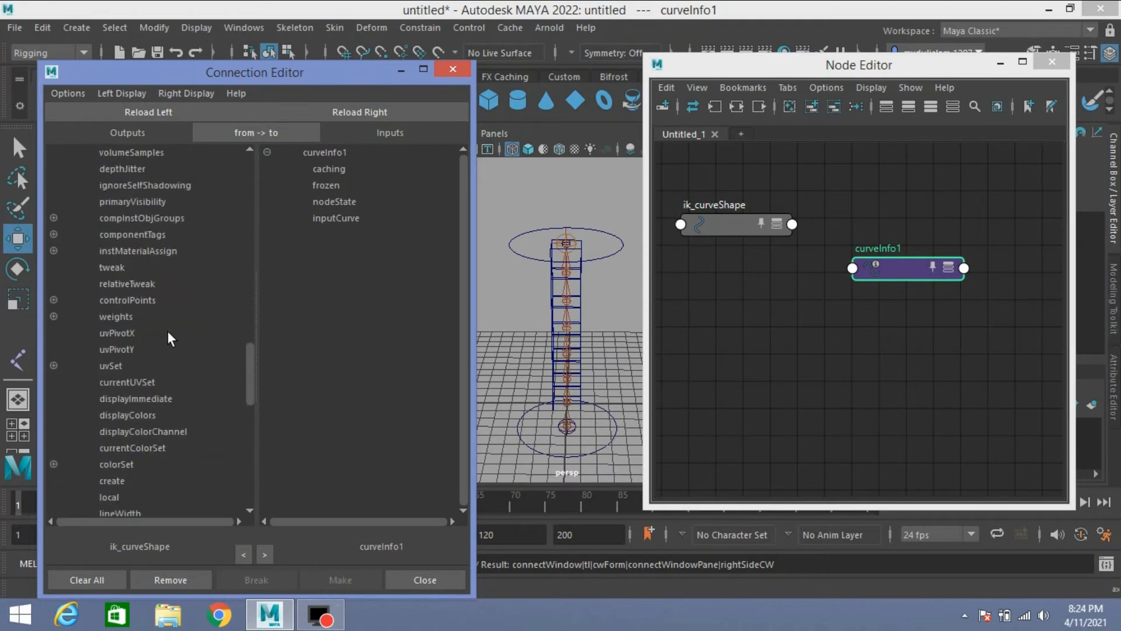
scroll(168, 337, "down", 3)
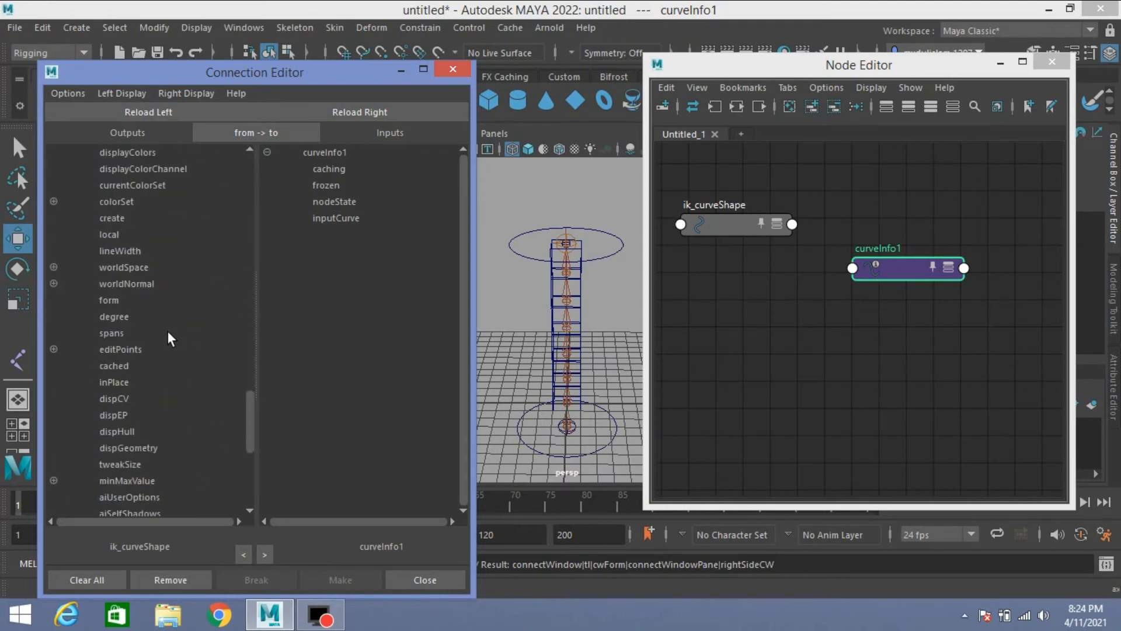
left_click(124, 267)
left_click(339, 219)
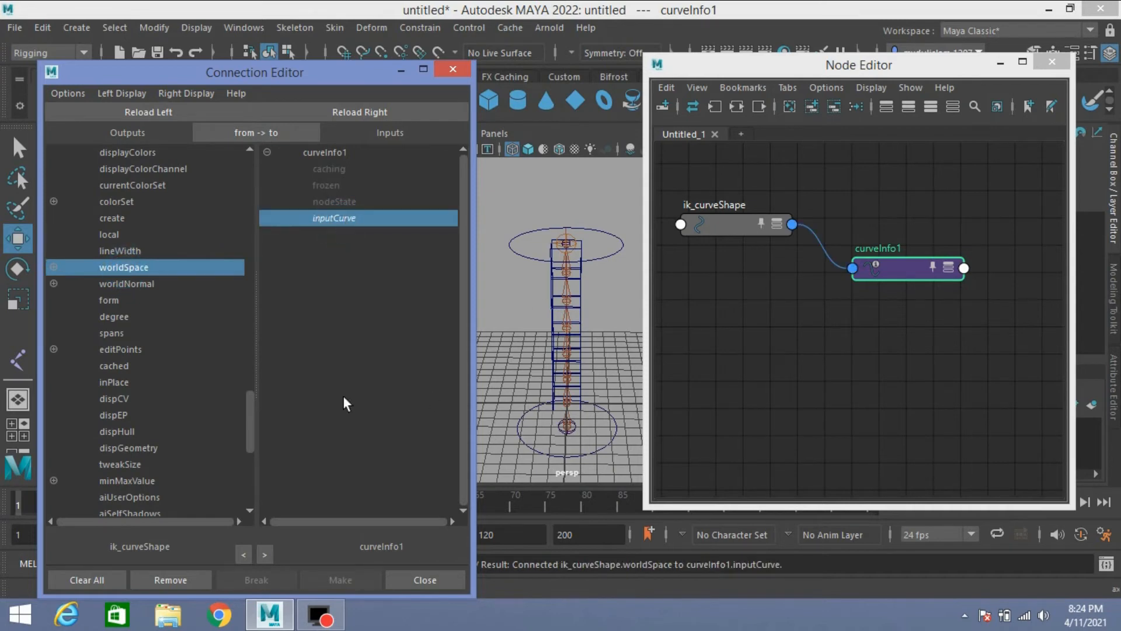
Step: Add a multiplyDivide node to the Node Editor graph and shift it away from the curveInfo1 node
left_click(808, 364)
key("Tab")
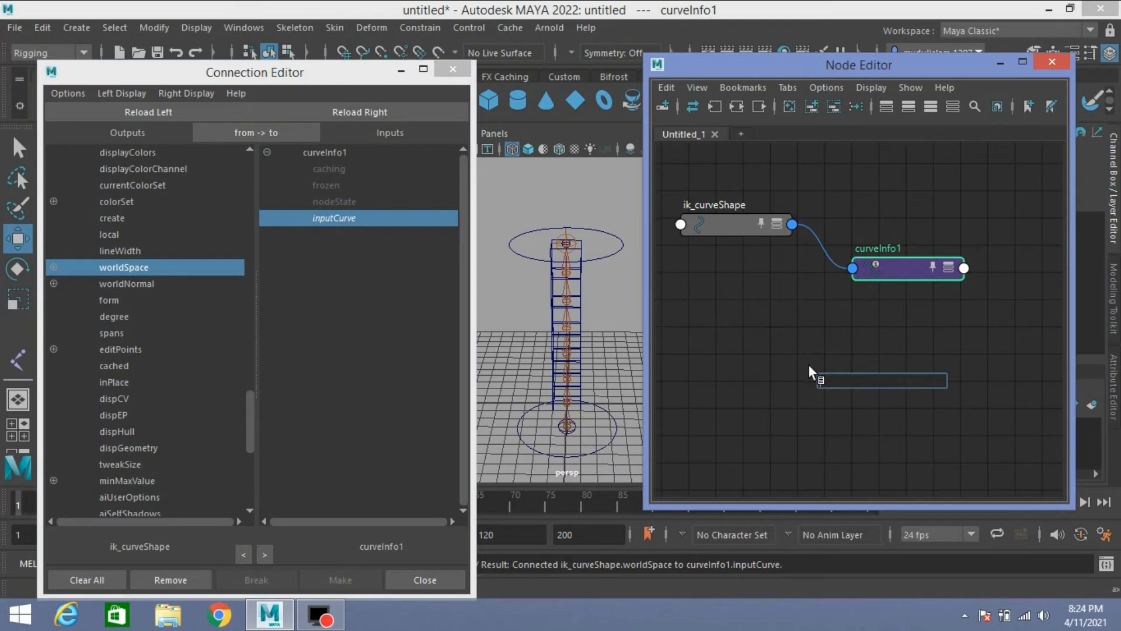
type("mu")
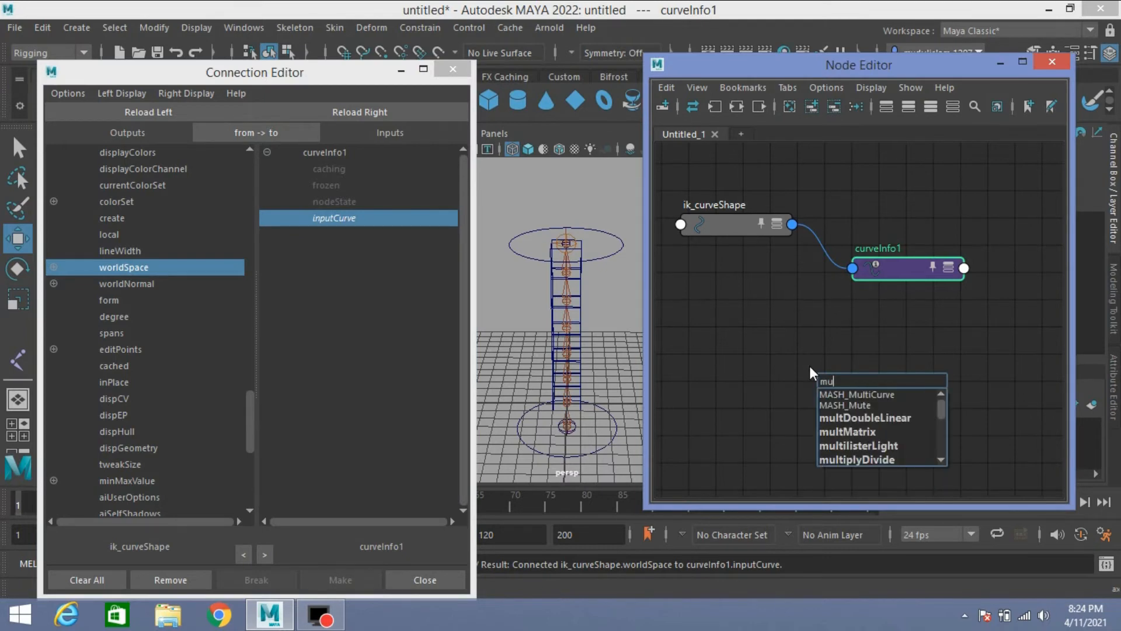
left_click(861, 459)
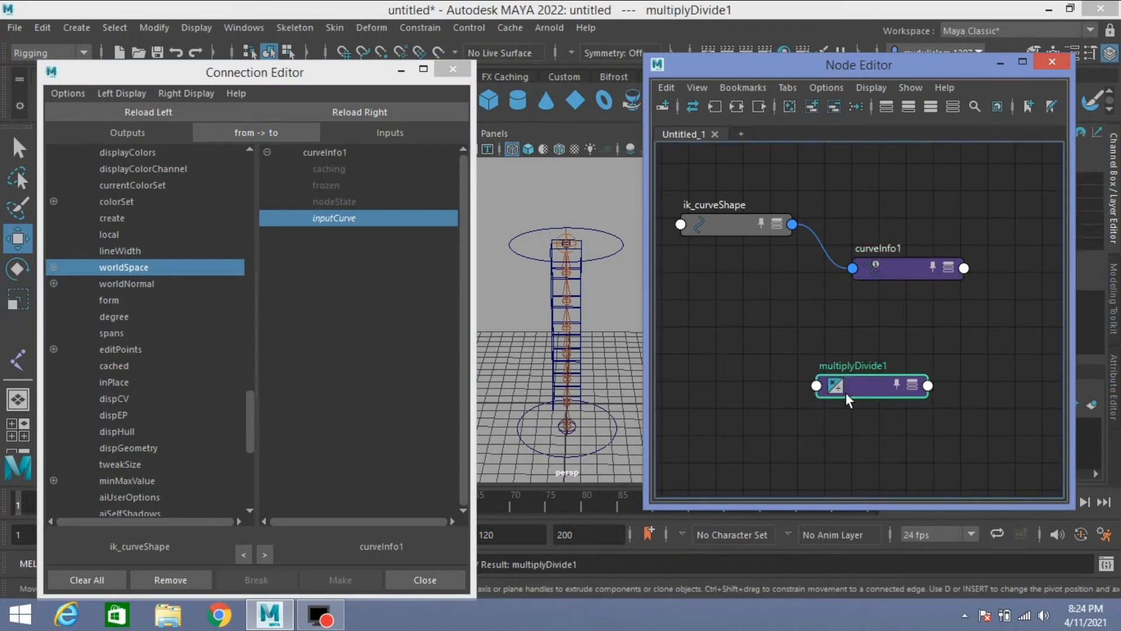
left_click_drag(845, 393, 921, 376)
Step: Rearrange and expand curveInfo1 and multiplyDivide1, and connect Arc Length to Input 1X
left_click(906, 271)
left_click_drag(906, 271, 773, 309)
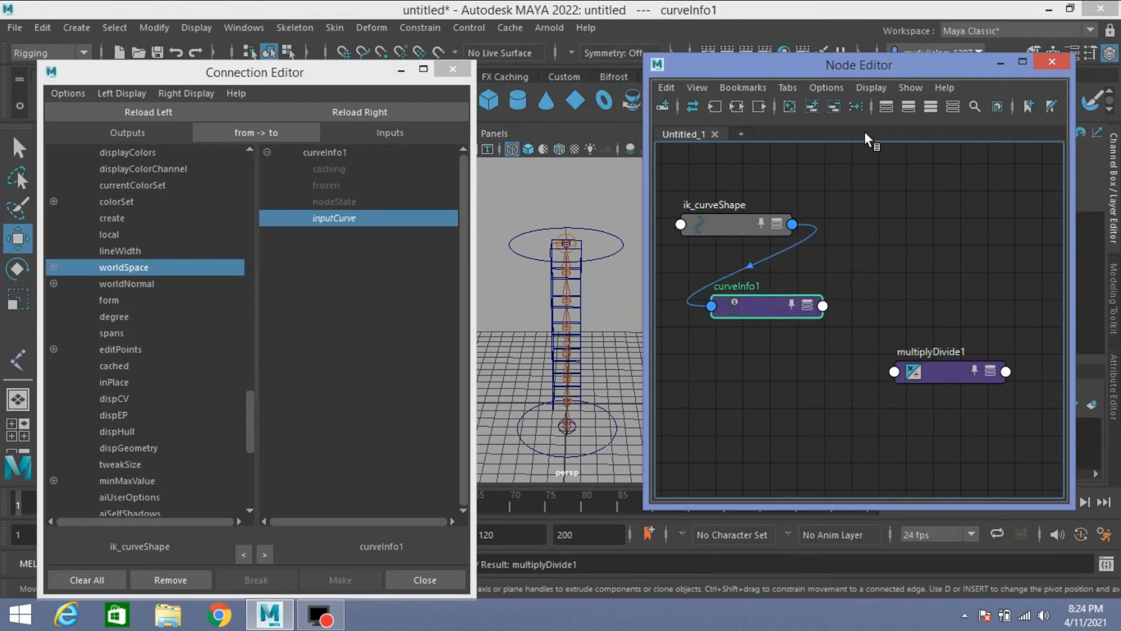
left_click(929, 108)
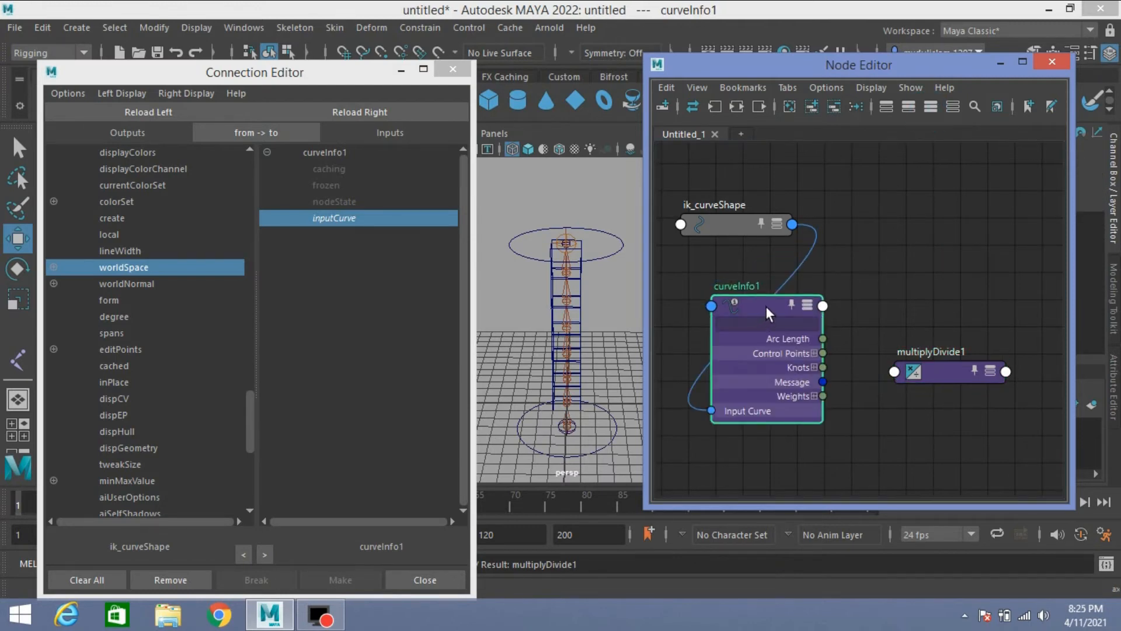
left_click_drag(765, 306, 744, 295)
left_click_drag(978, 371, 972, 271)
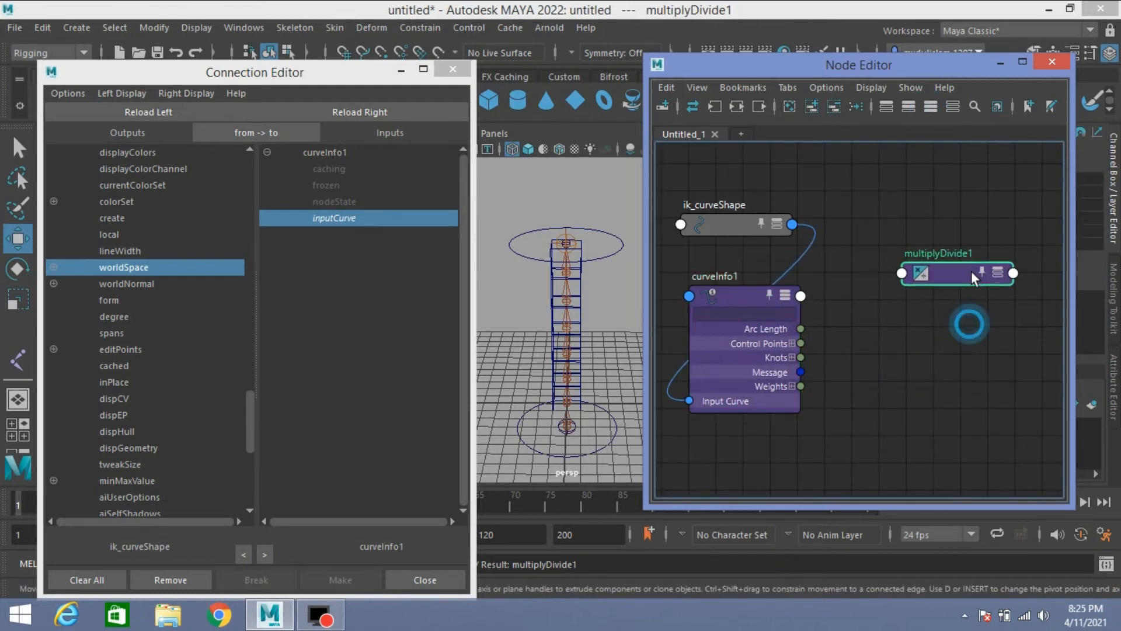
left_click(930, 107)
left_click(909, 334)
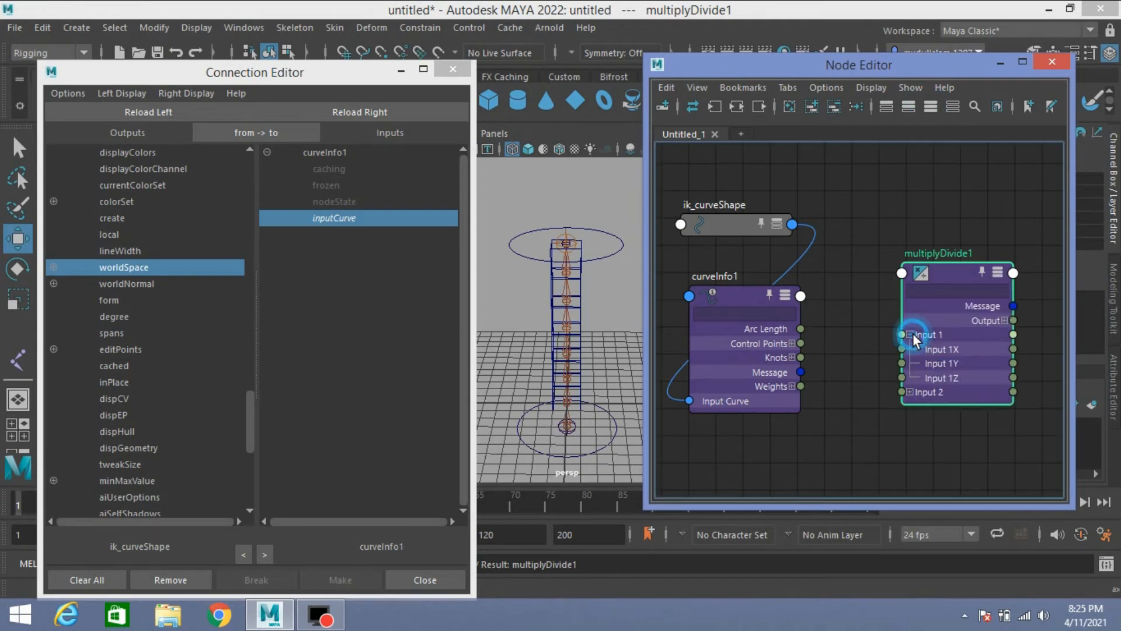
left_click_drag(801, 328, 903, 348)
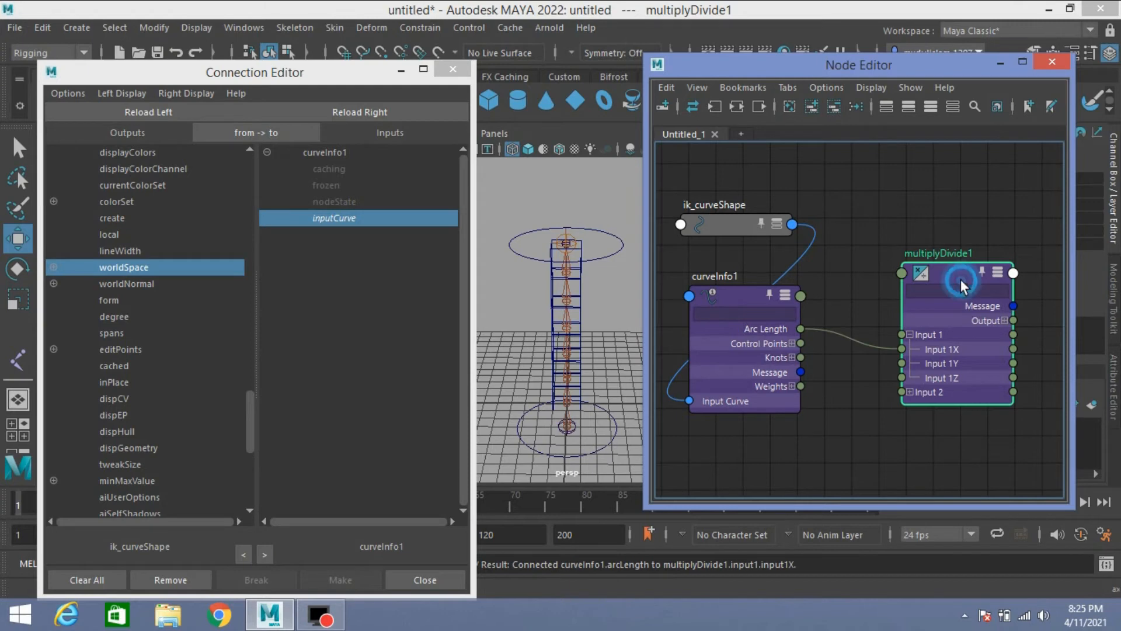
Step: Load multiplyDivide1 as the Connection Editor source and the complete joint1 hierarchy as the target
left_click(149, 111)
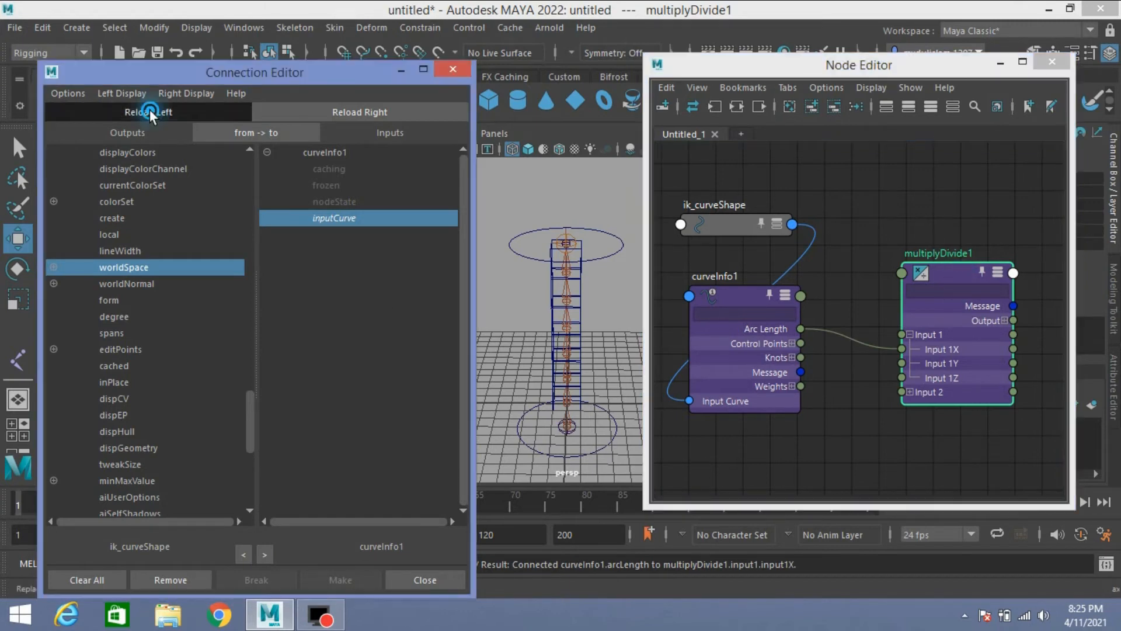
left_click(397, 68)
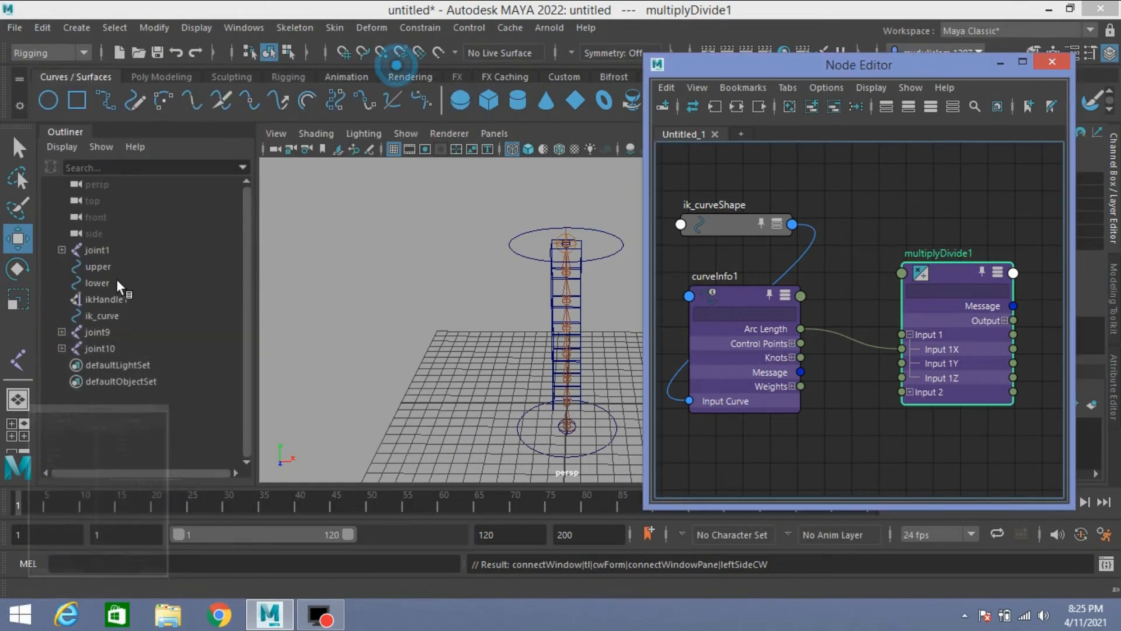
left_click(93, 250)
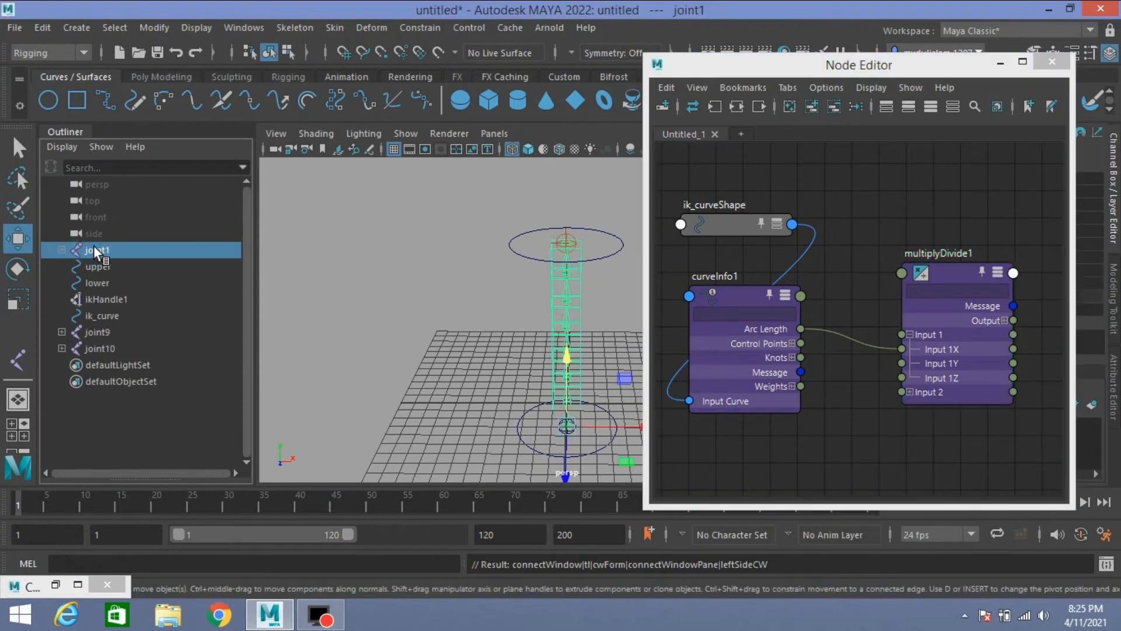
left_click(113, 26)
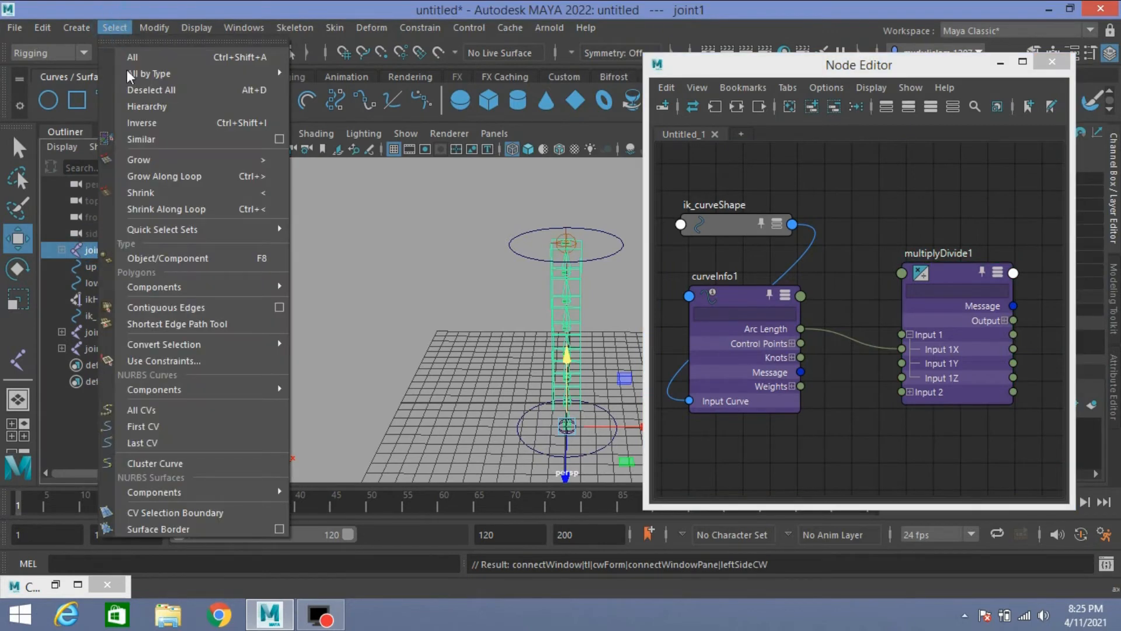
left_click(159, 123)
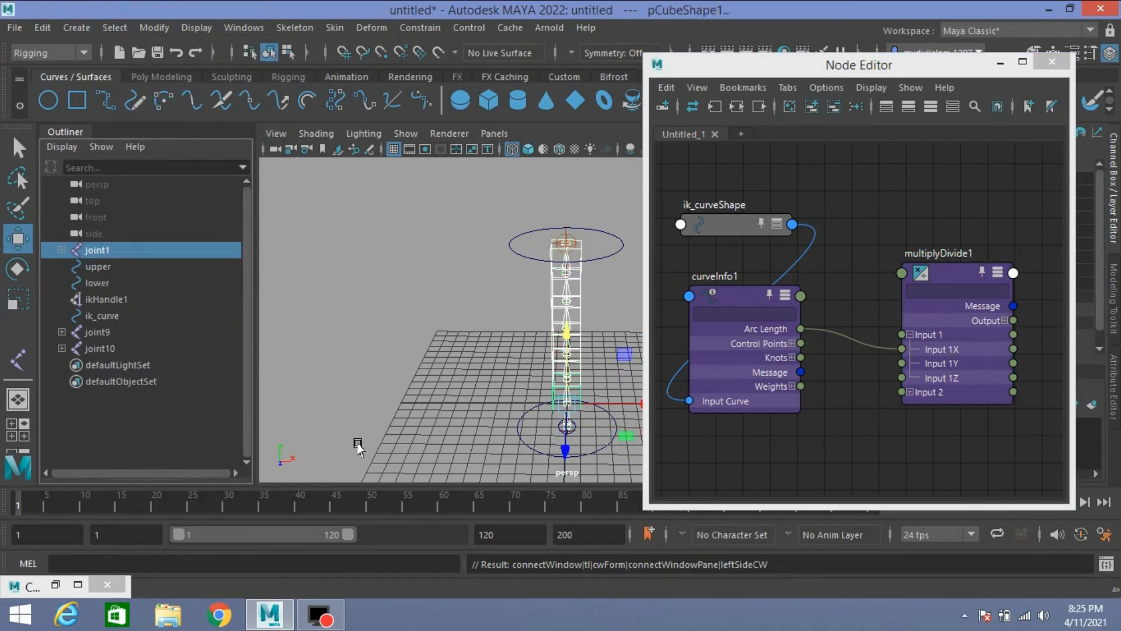
left_click(55, 584)
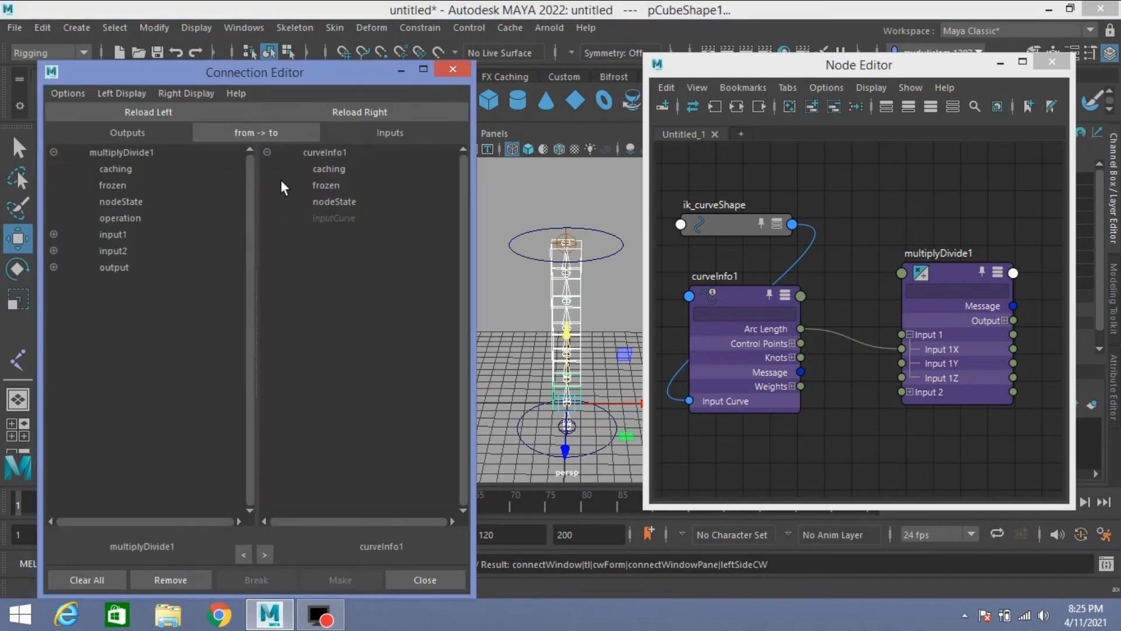
left_click(356, 117)
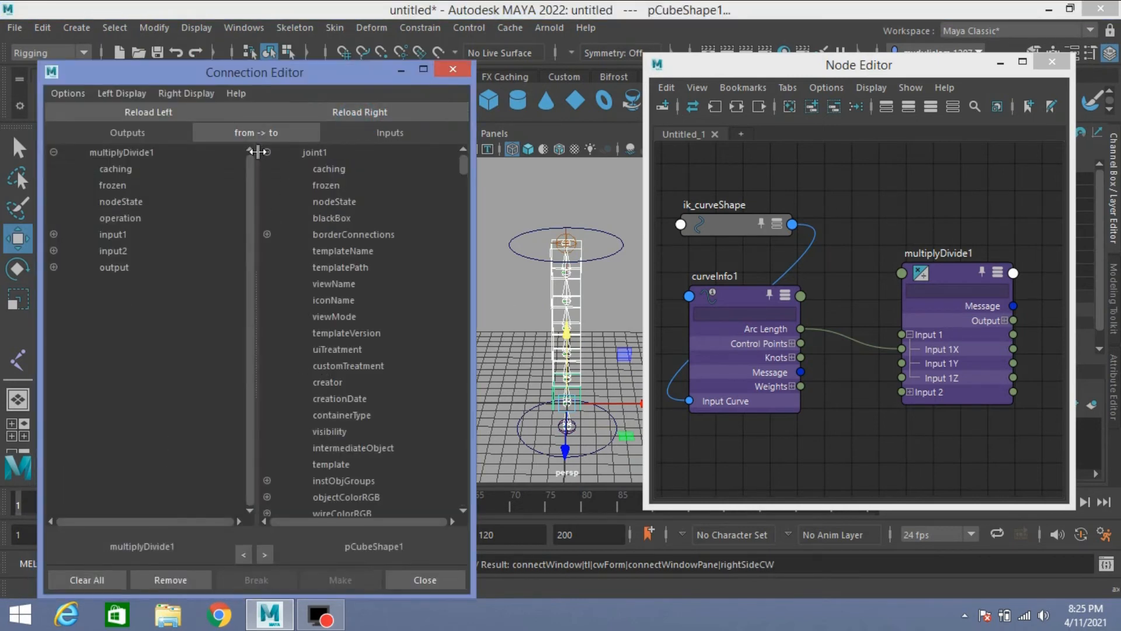
Step: Hide the target's non-keyable attributes and connect multiplyDivide1's outputX to joint1's scaleX in the Connection Editor
left_click(185, 93)
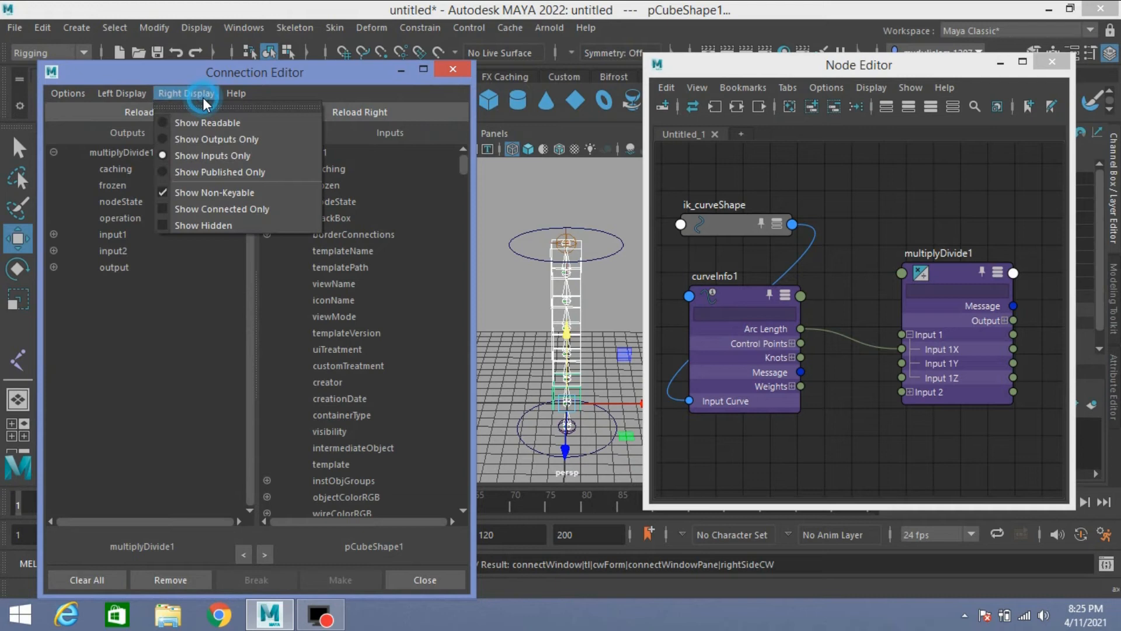
left_click(219, 194)
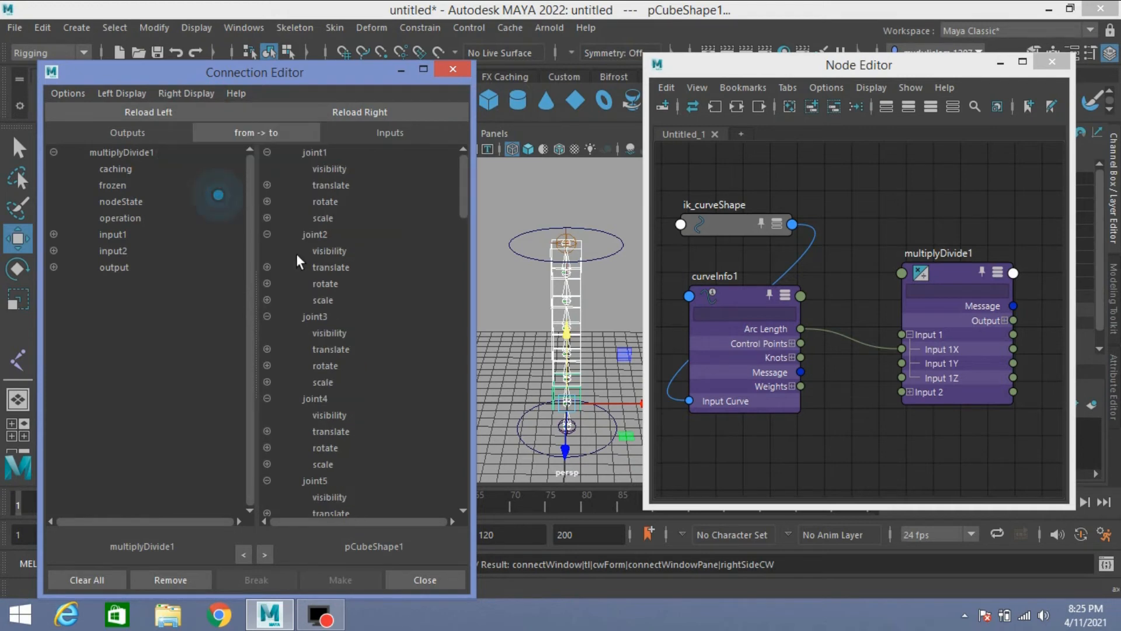
left_click(53, 268)
left_click(132, 283)
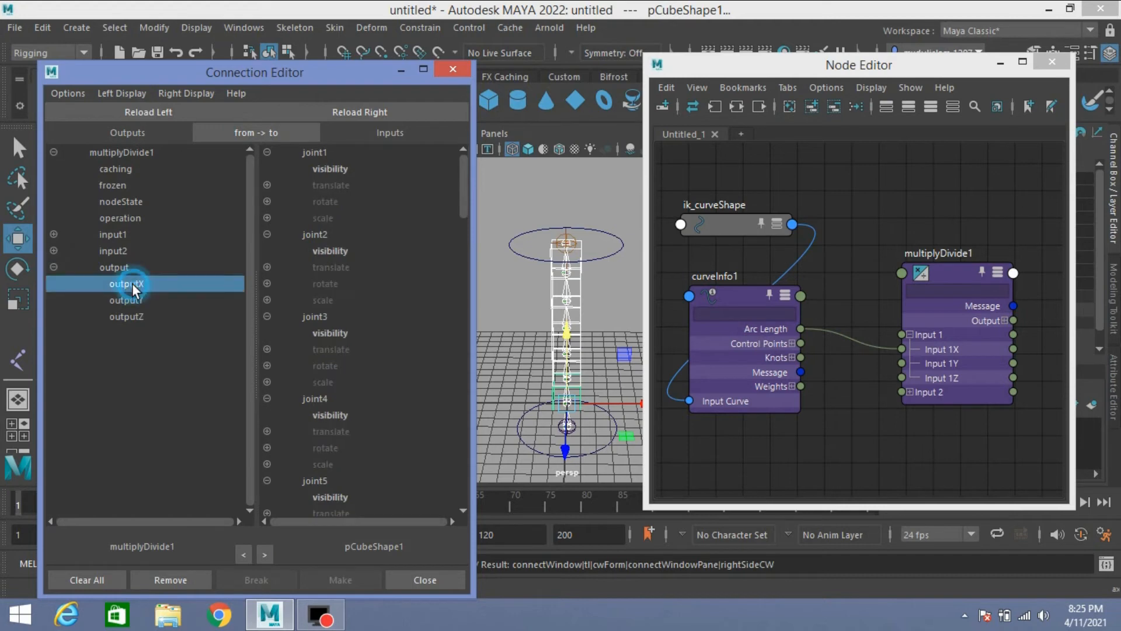
left_click(267, 218)
left_click(330, 233)
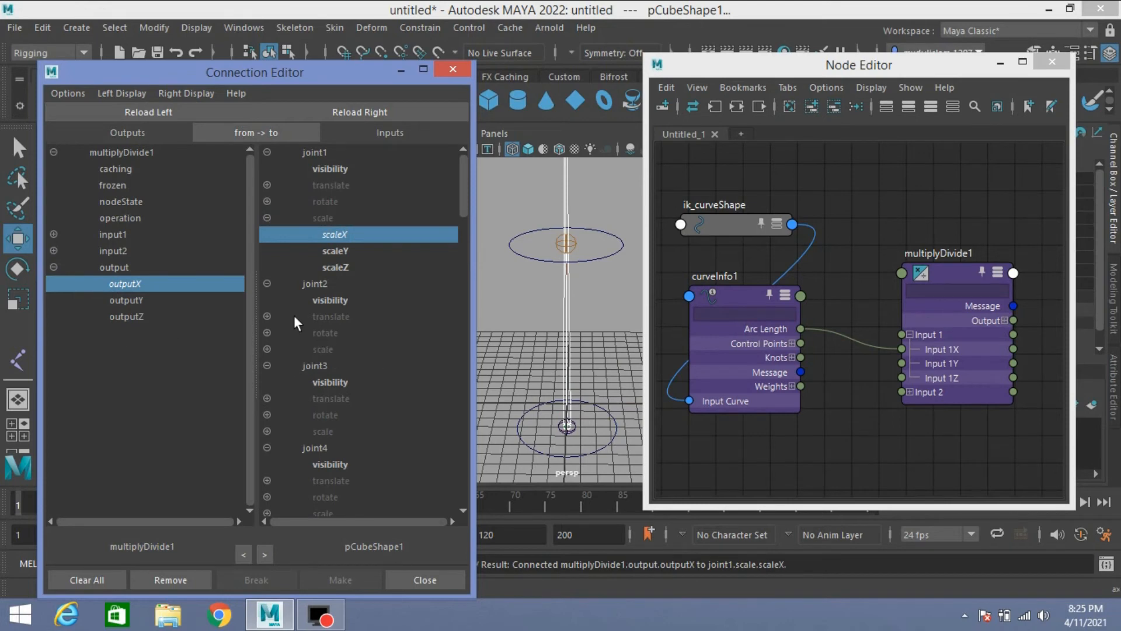
left_click(401, 70)
Step: Copy the Input 1 X value of multiplyDivide1 into Input 2 X, setting it to 14
scroll(527, 303, "down", 3)
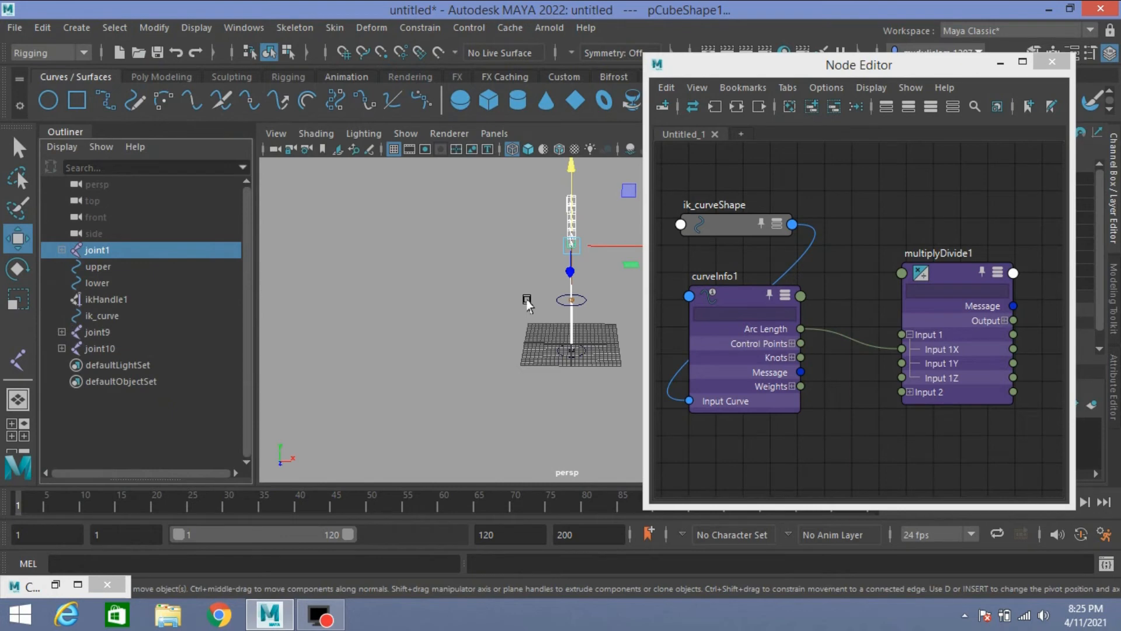
left_click_drag(527, 303, 444, 354, "alt")
left_click(937, 273)
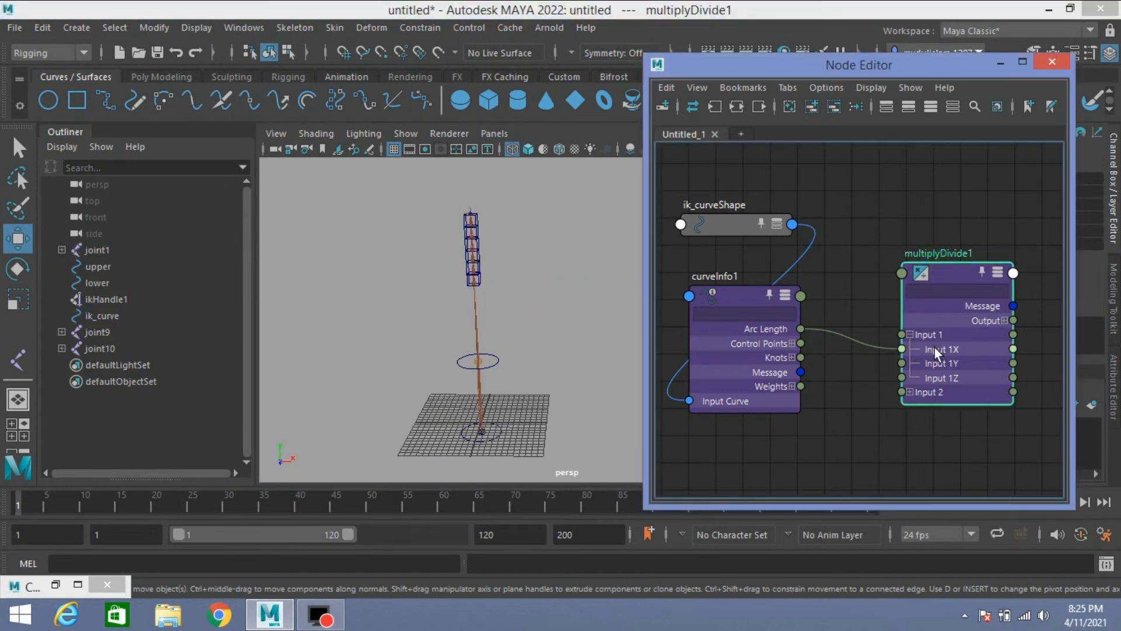
left_click(1001, 63)
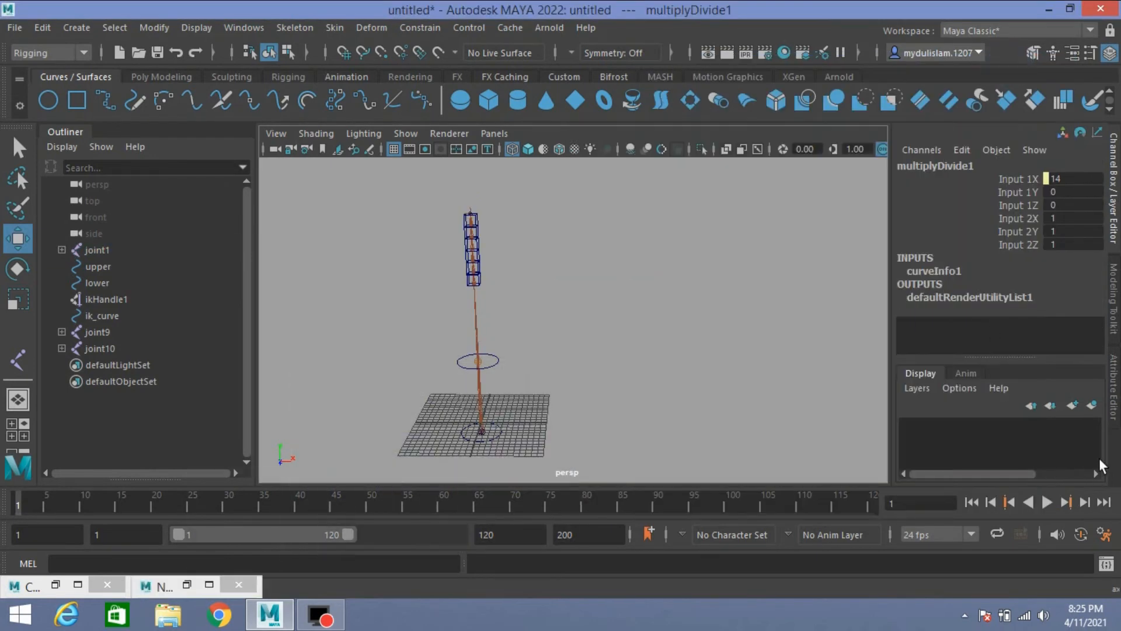
left_click(1114, 389)
left_click(893, 346)
key("ctrl+c")
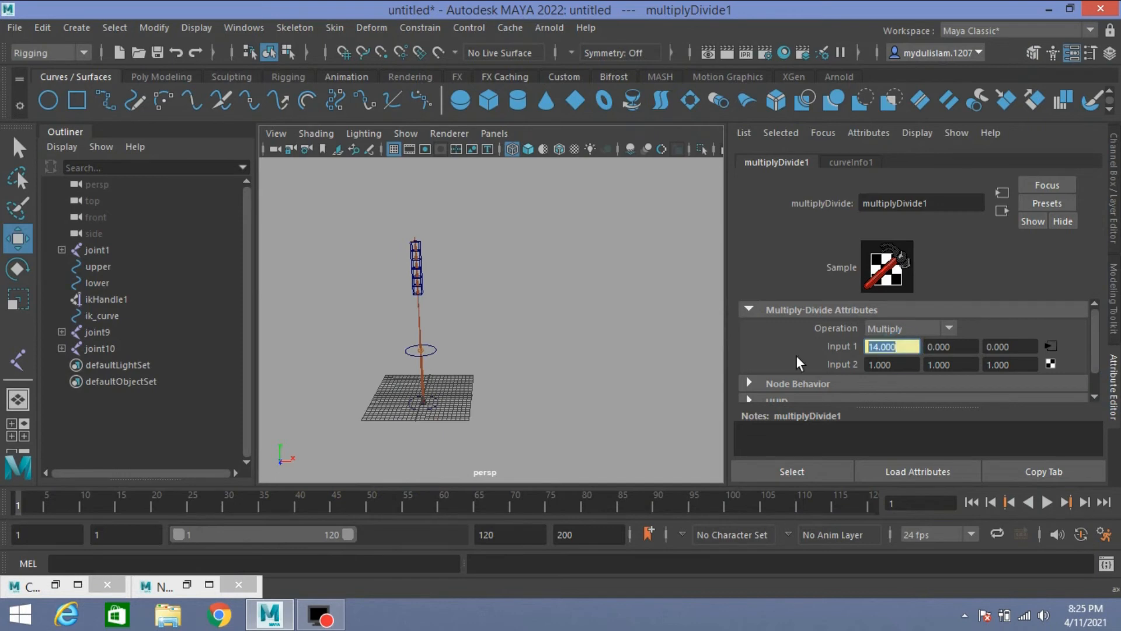
left_click(904, 365)
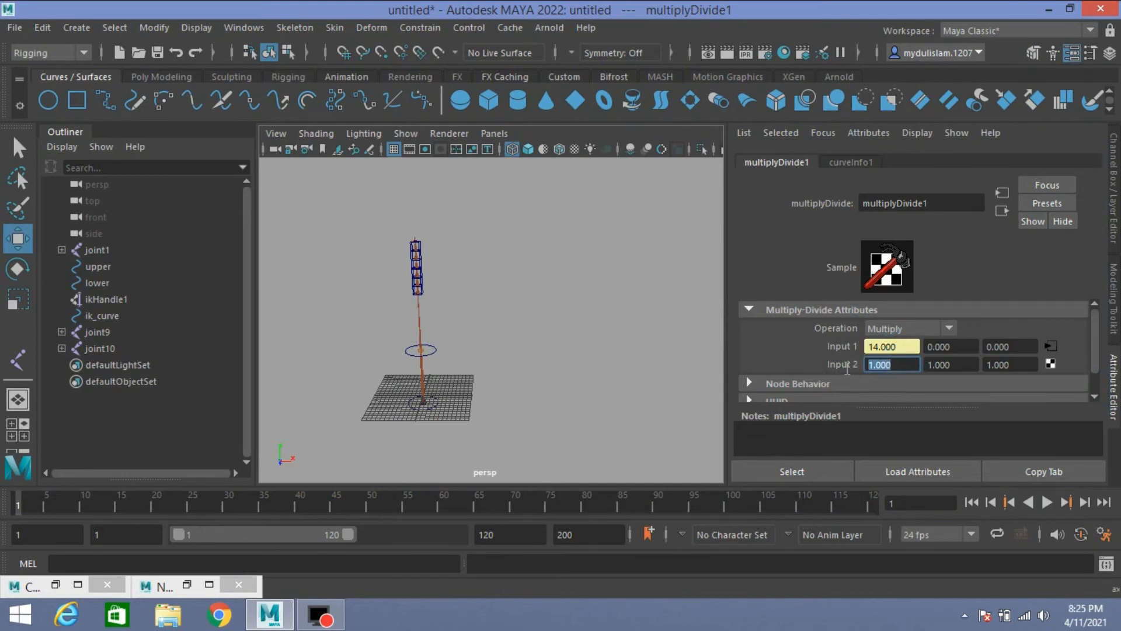
key("ctrl+v")
key("Return")
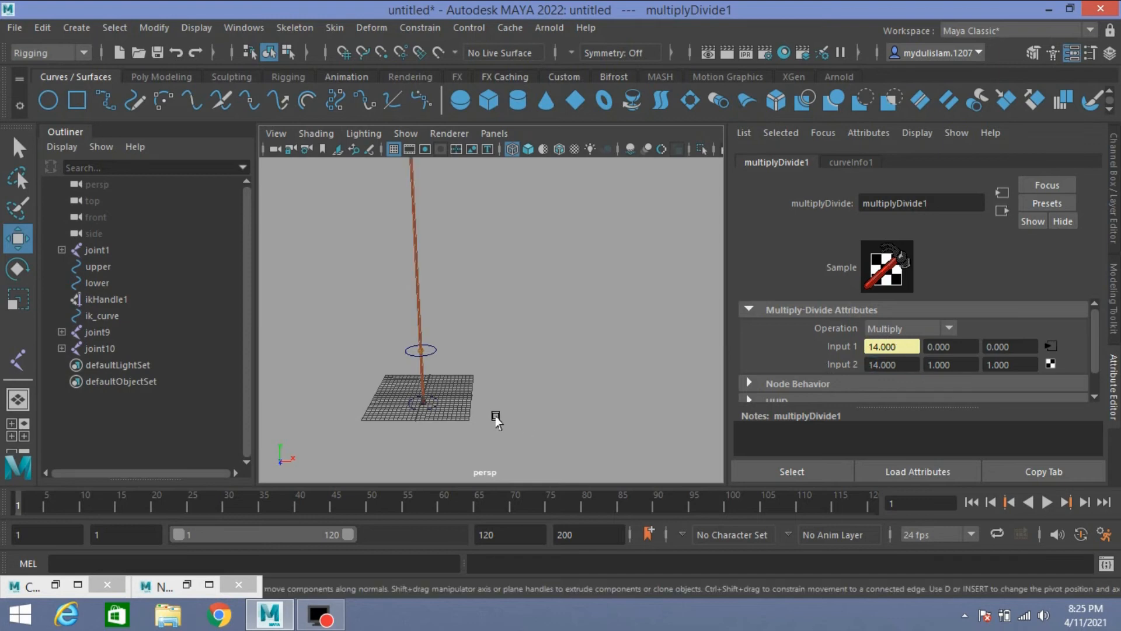
Step: Set the multiplyDivide1 operation to Divide and frame the complete cube stack
scroll(494, 414, "down", 5)
middle_click_drag(528, 329, 518, 438, "alt")
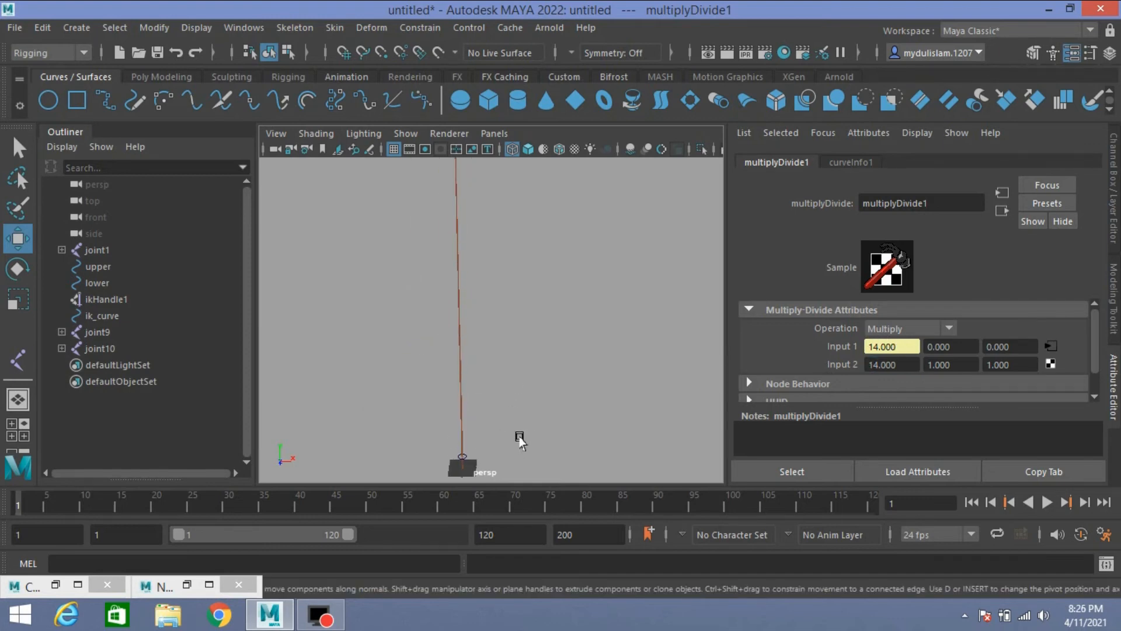
scroll(525, 394, "down", 5)
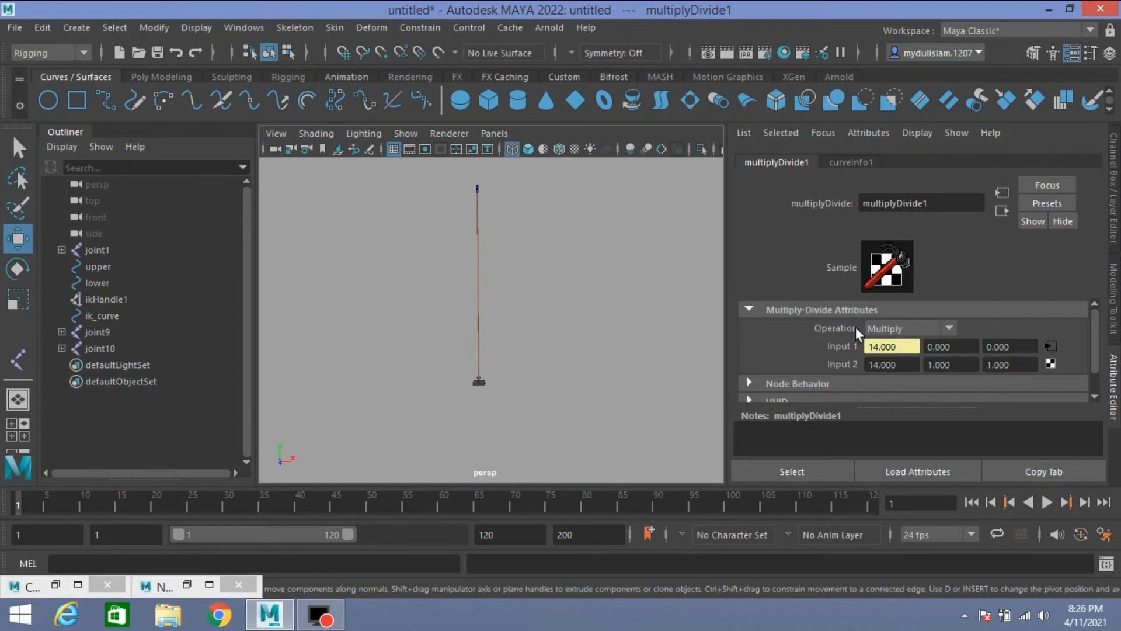
left_click(906, 327)
left_click(904, 381)
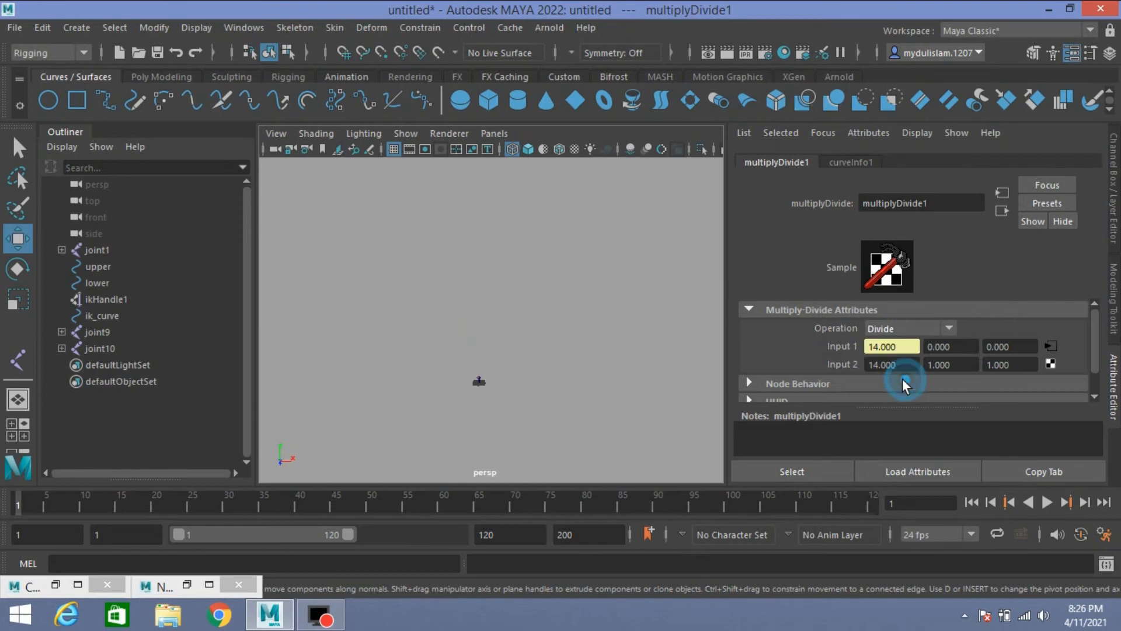
middle_click_drag(568, 406, 568, 342, "alt")
scroll(578, 384, "up", 5)
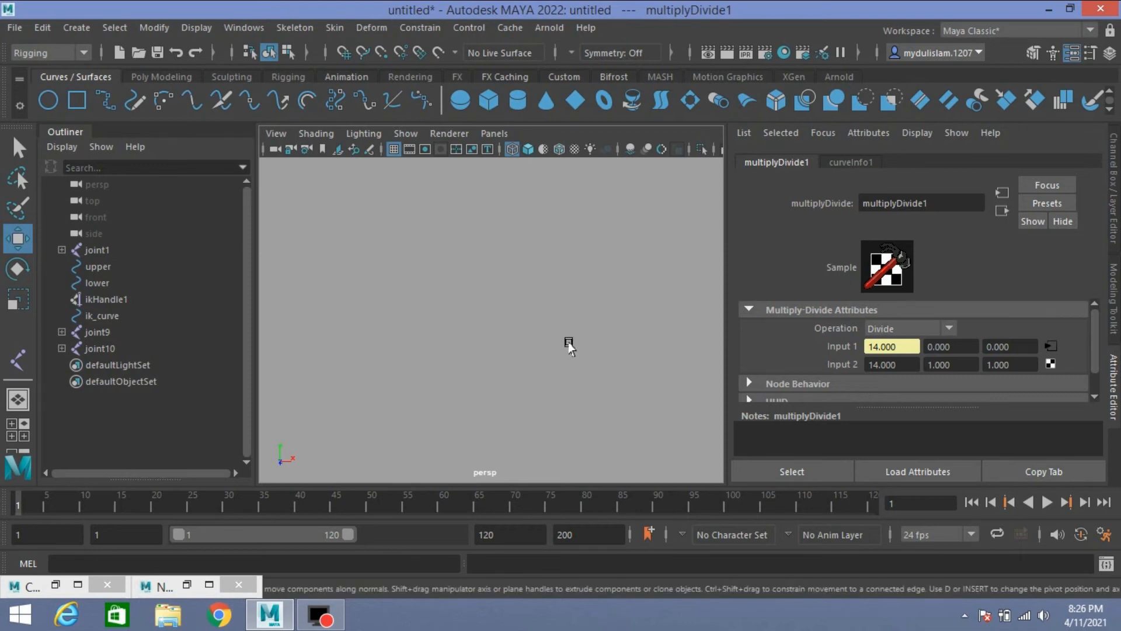
key("a")
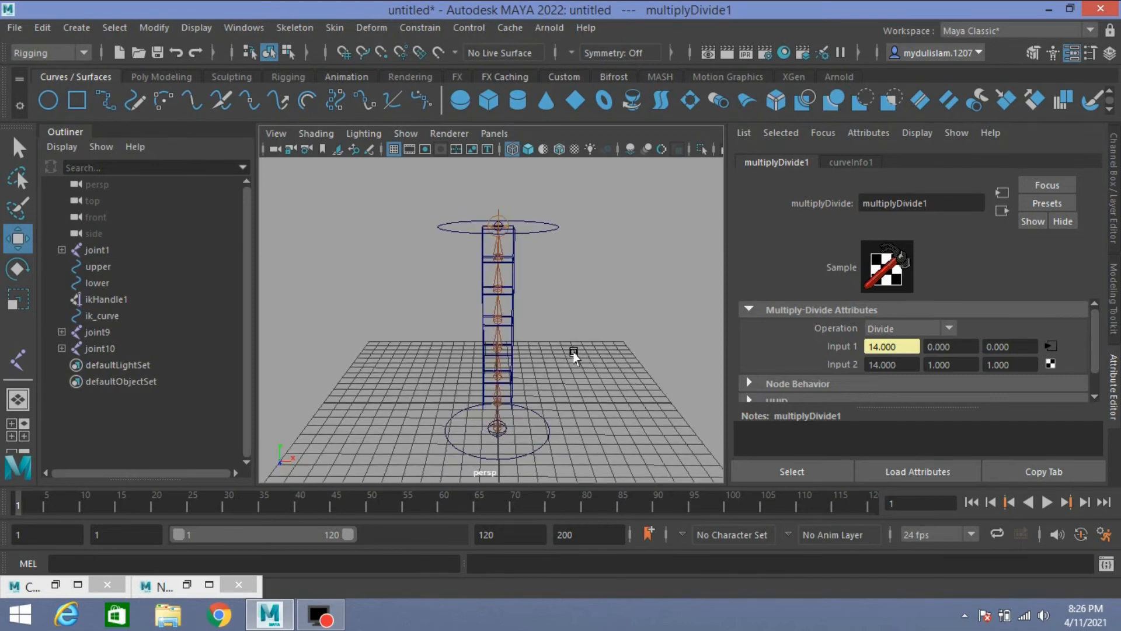
left_click_drag(574, 354, 603, 353, "alt")
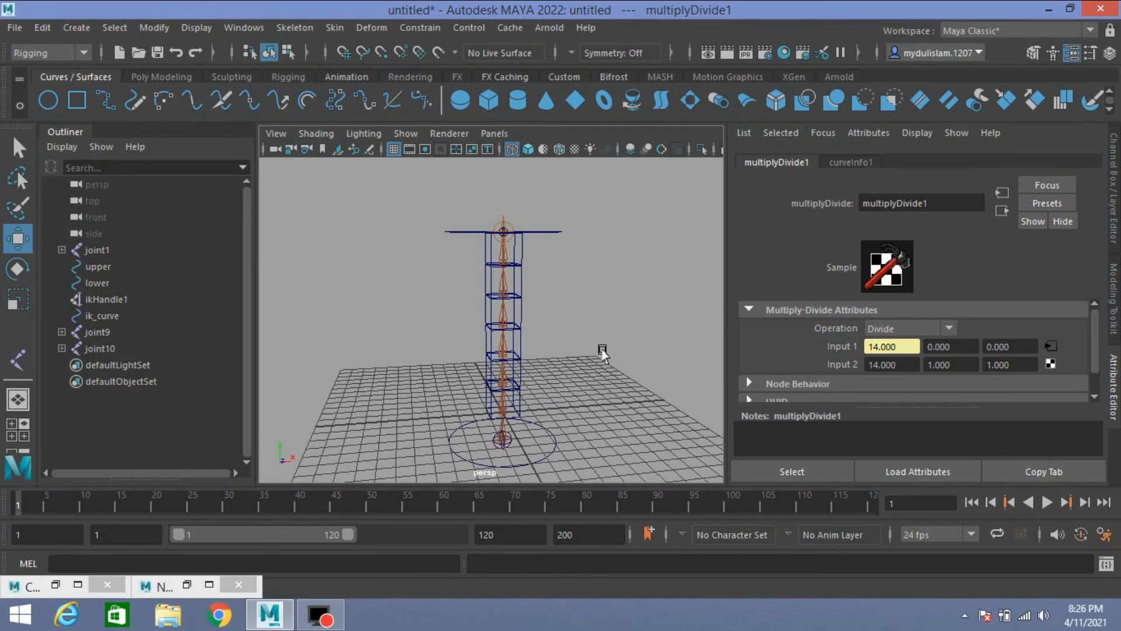
Step: Connect multiplyDivide1's outputX to the scaleX of joint2 through joint8, and close the Connection Editor
left_click(56, 586)
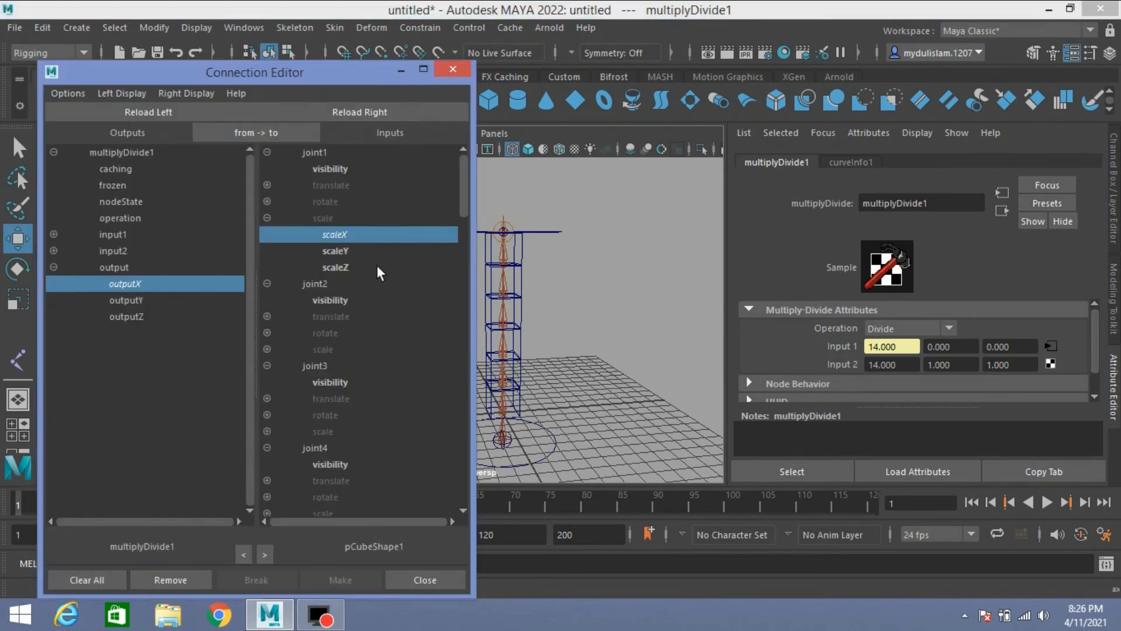
left_click(266, 349)
left_click(352, 366)
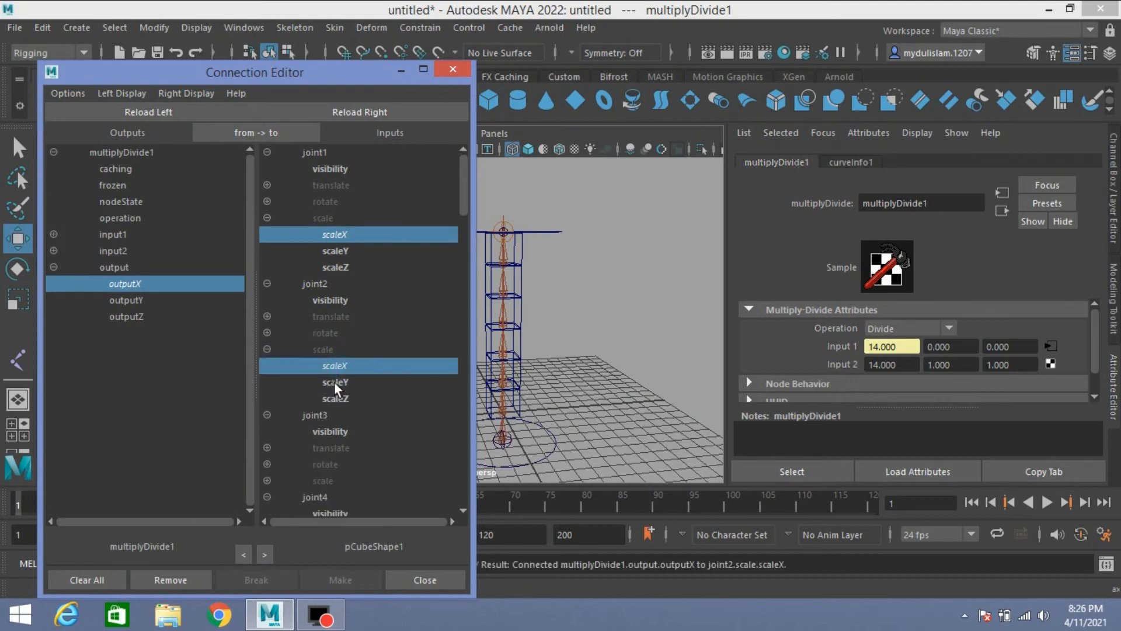
scroll(304, 432, "down", 2)
left_click(267, 349)
left_click(341, 369)
scroll(339, 373, "down", 2)
left_click(267, 350)
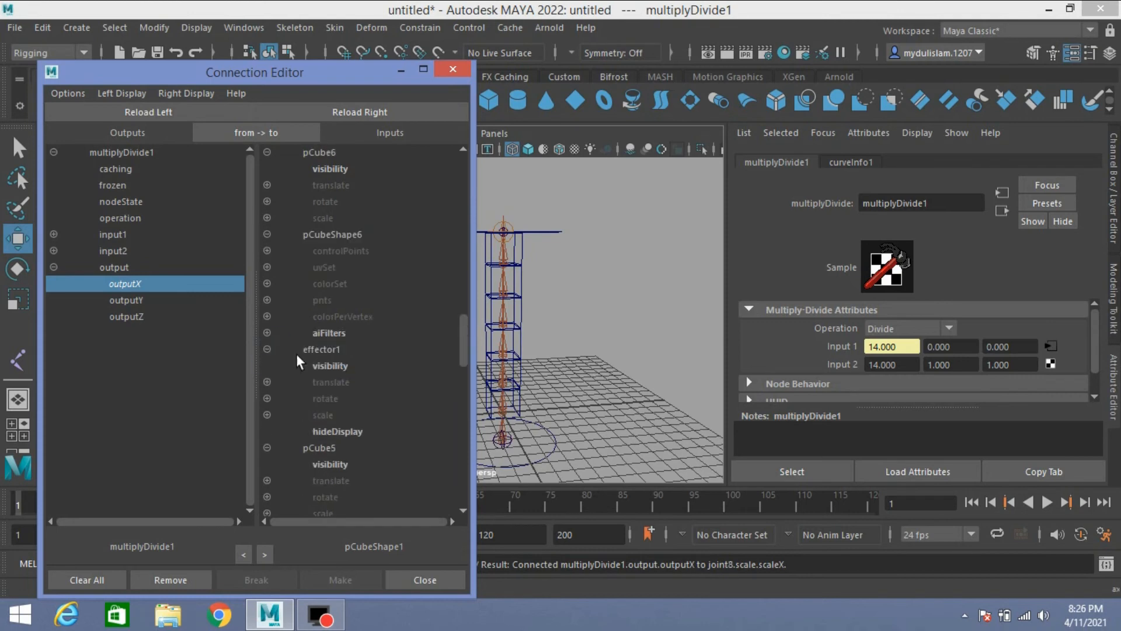
left_click(330, 367)
scroll(330, 368, "up", 15)
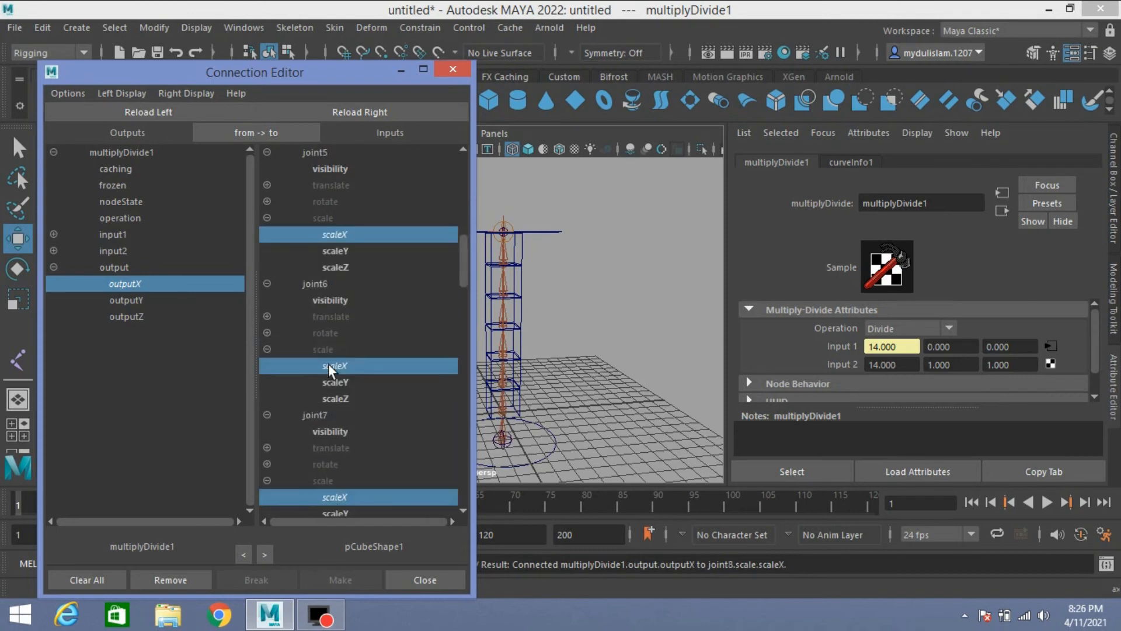
left_click(425, 580)
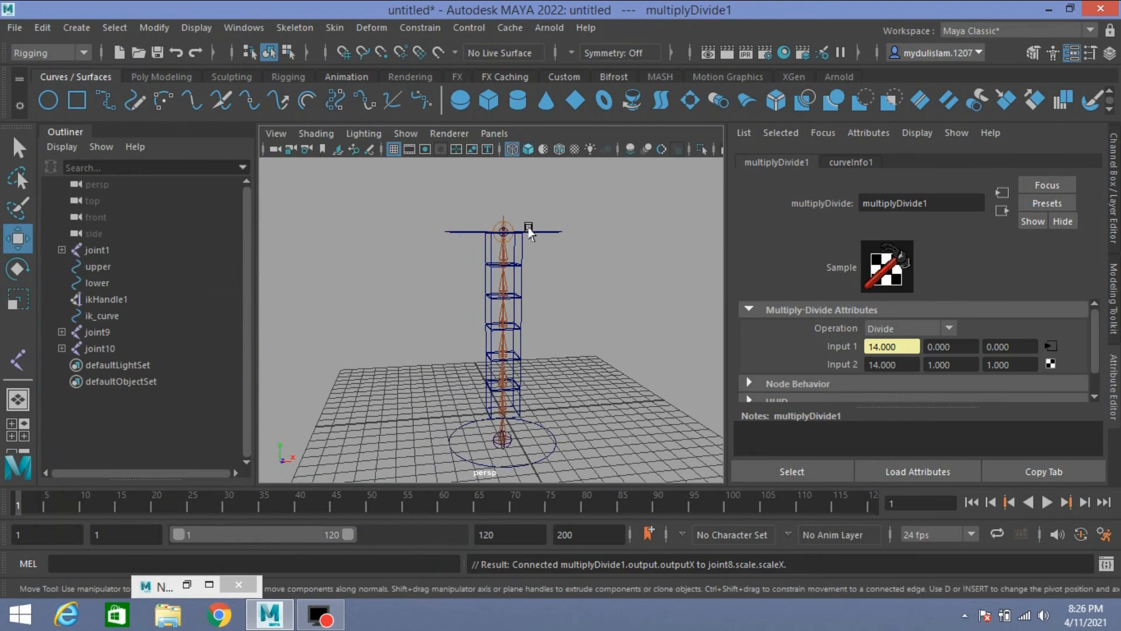
Step: Select the upper control curve with its channel values shown, and switch the viewport to shaded display
left_click_drag(545, 231, 551, 259)
left_click(1113, 189)
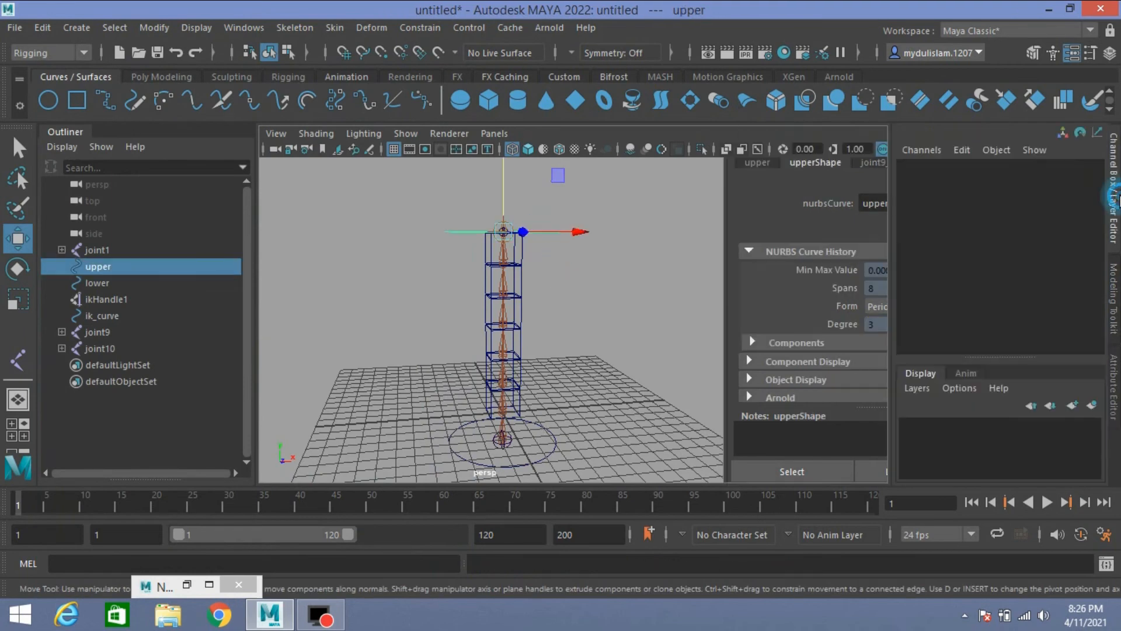
scroll(685, 339, "down", 2)
left_click_drag(685, 341, 654, 346, "alt")
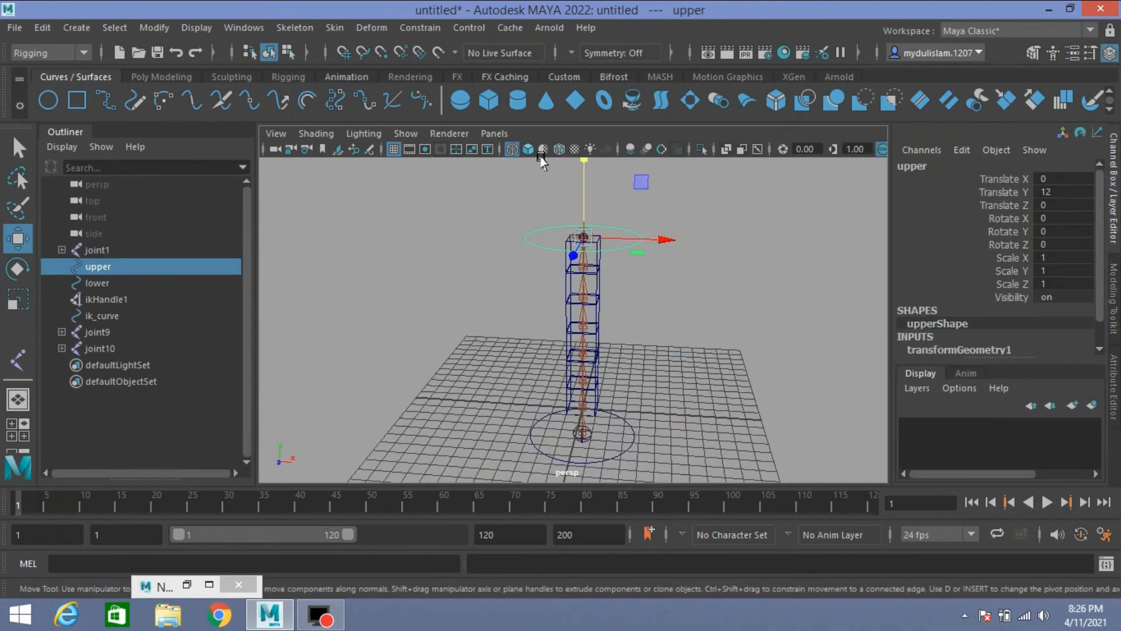
left_click(527, 152)
mouse_move(631, 289)
left_mouse_down("alt")
mouse_move(656, 275)
mouse_move(628, 289)
left_mouse_up("alt")
scroll(613, 246, "down", 2)
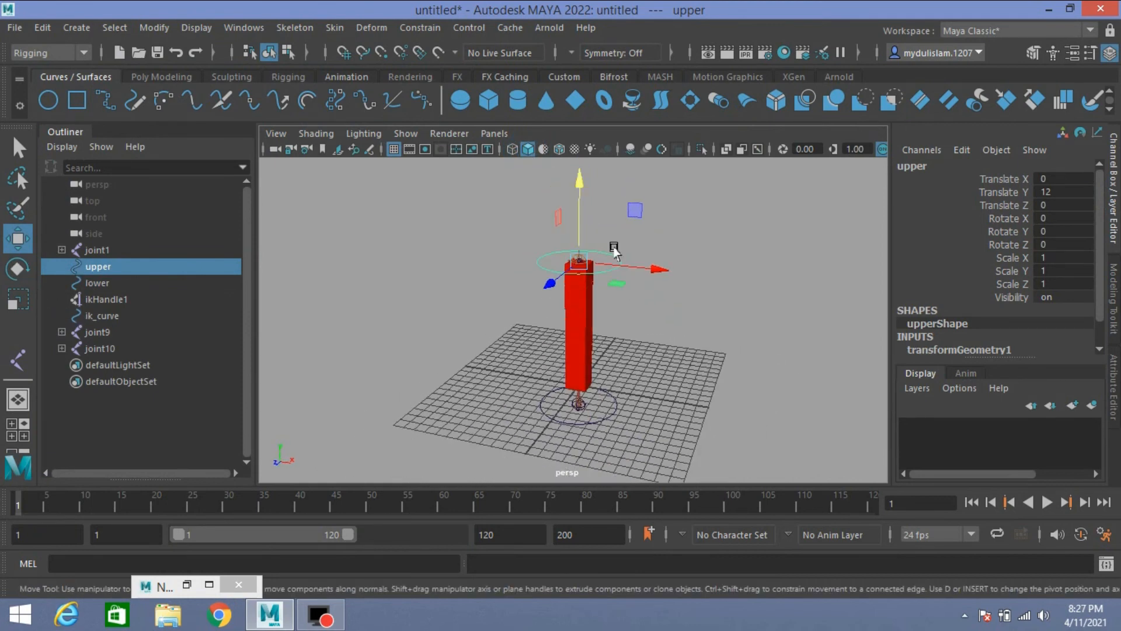
Step: Test the upper control by raising it about 3.2 units and rotating it about -57 degrees in Y, undoing each transform
left_click_drag(580, 196, 607, 158)
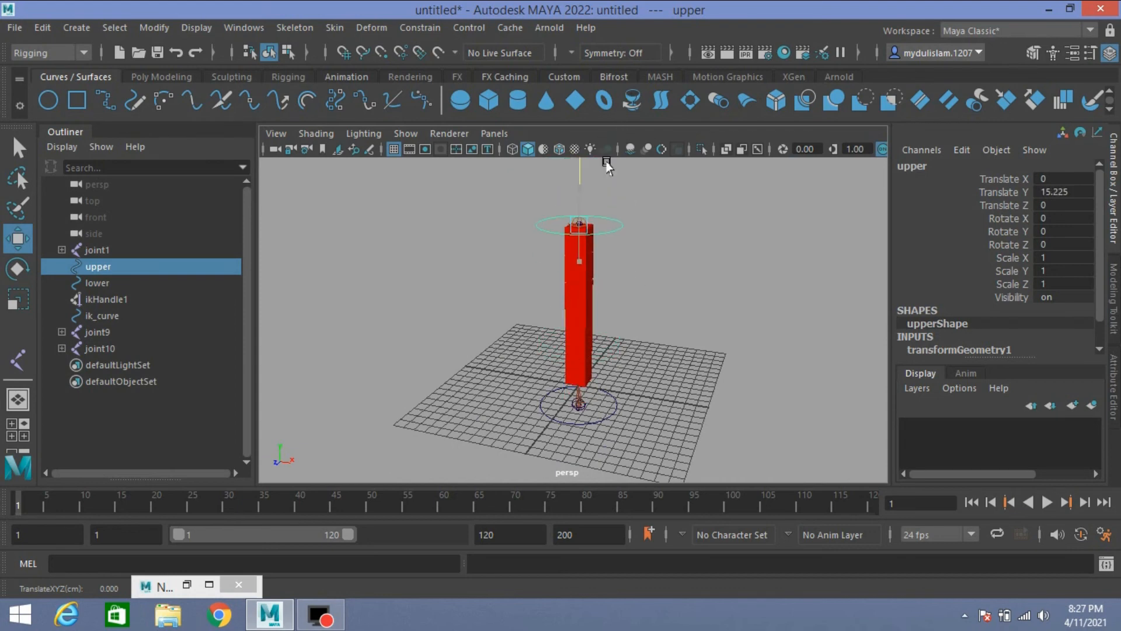
key("ctrl+z")
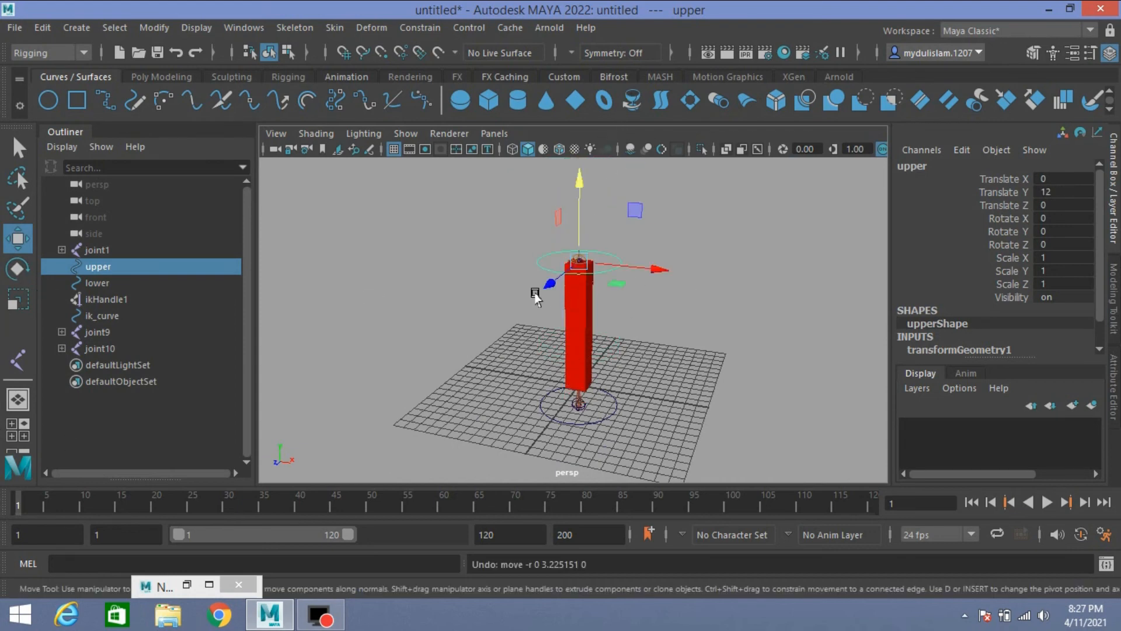
left_click(19, 267)
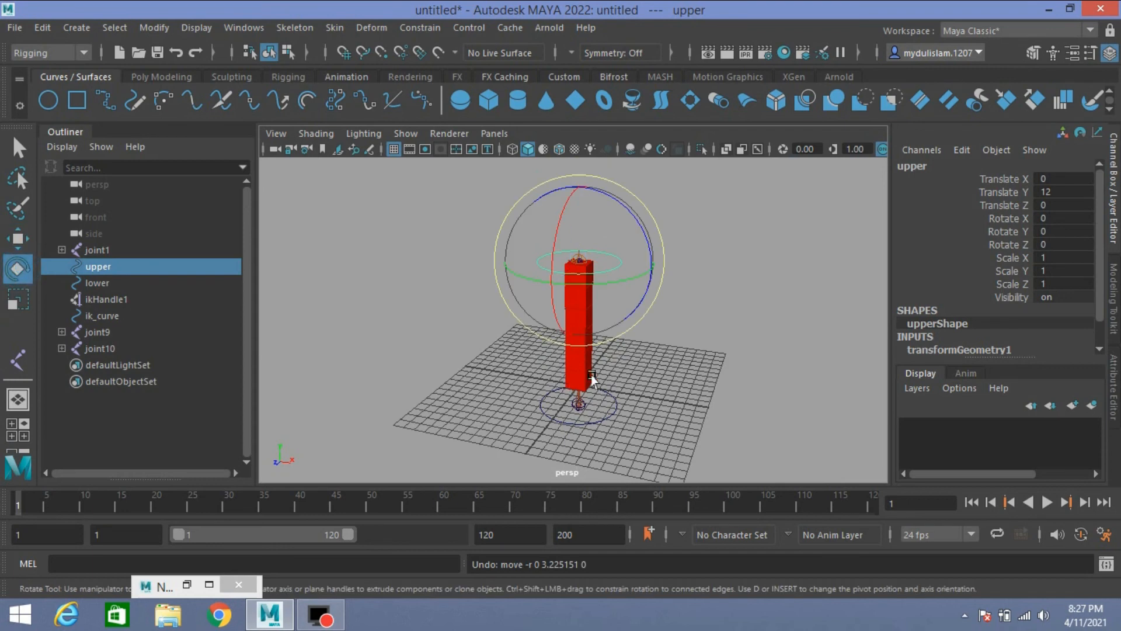
mouse_move(651, 351)
left_mouse_down("alt")
mouse_move(675, 332)
mouse_move(664, 348)
left_mouse_up("alt")
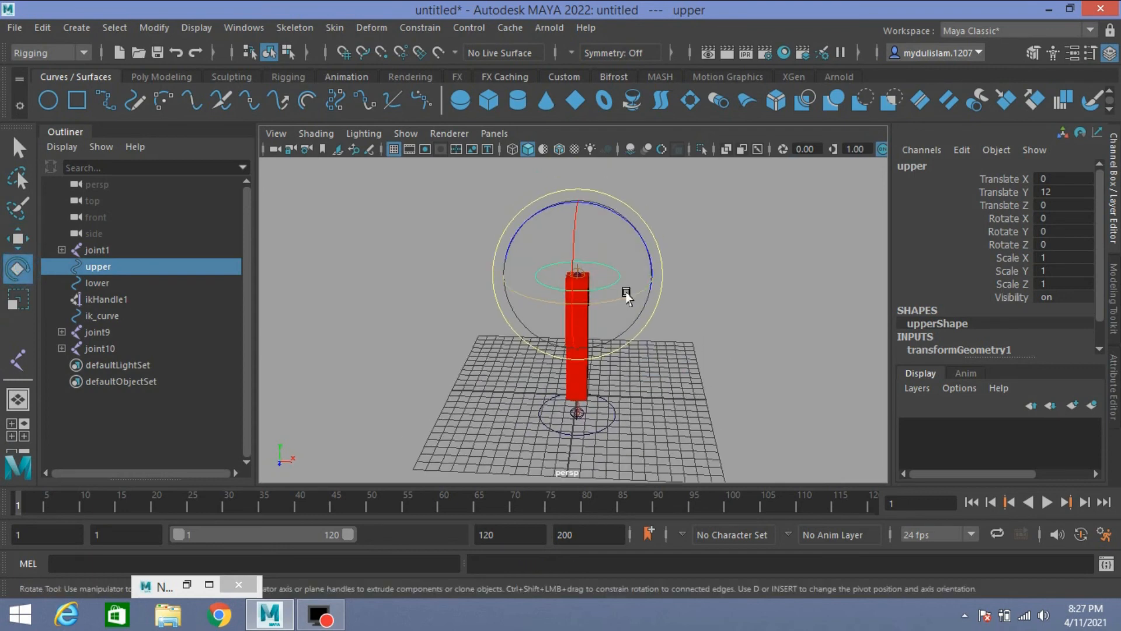
left_click_drag(625, 292, 550, 309)
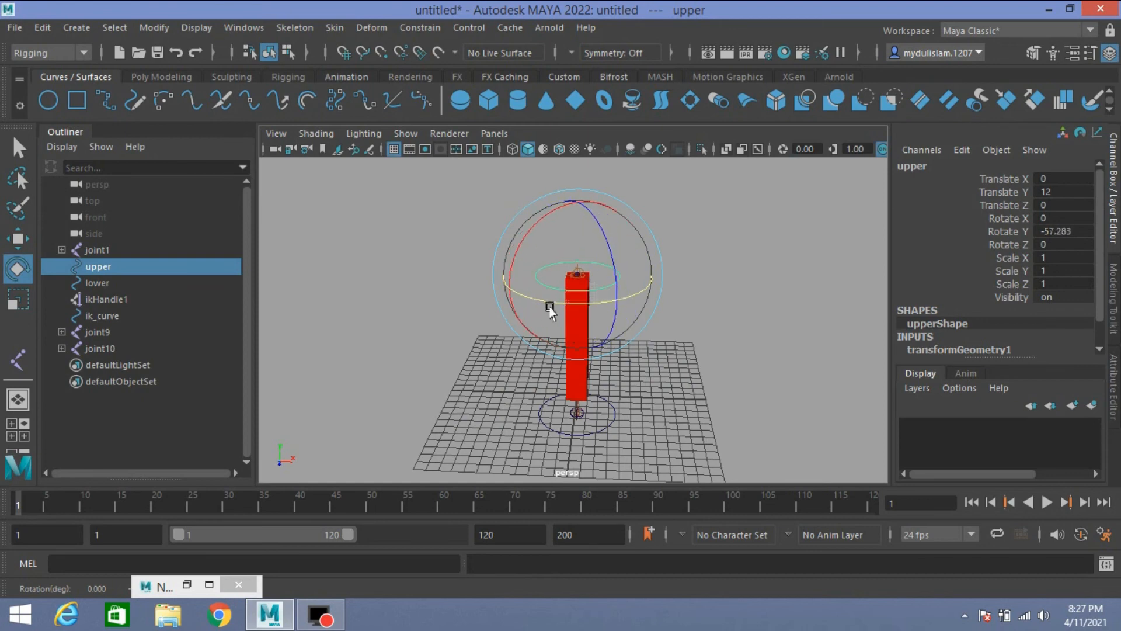
key("ctrl+z")
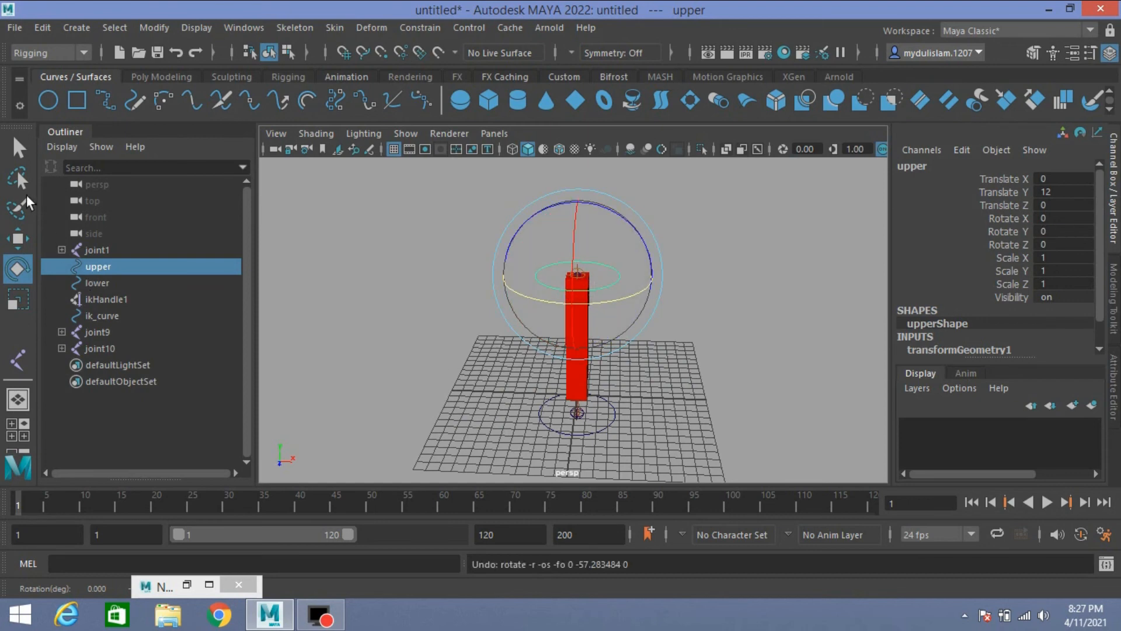
Step: Enable the advanced twist controls in the IK solver attributes of ikHandle1
left_click(18, 148)
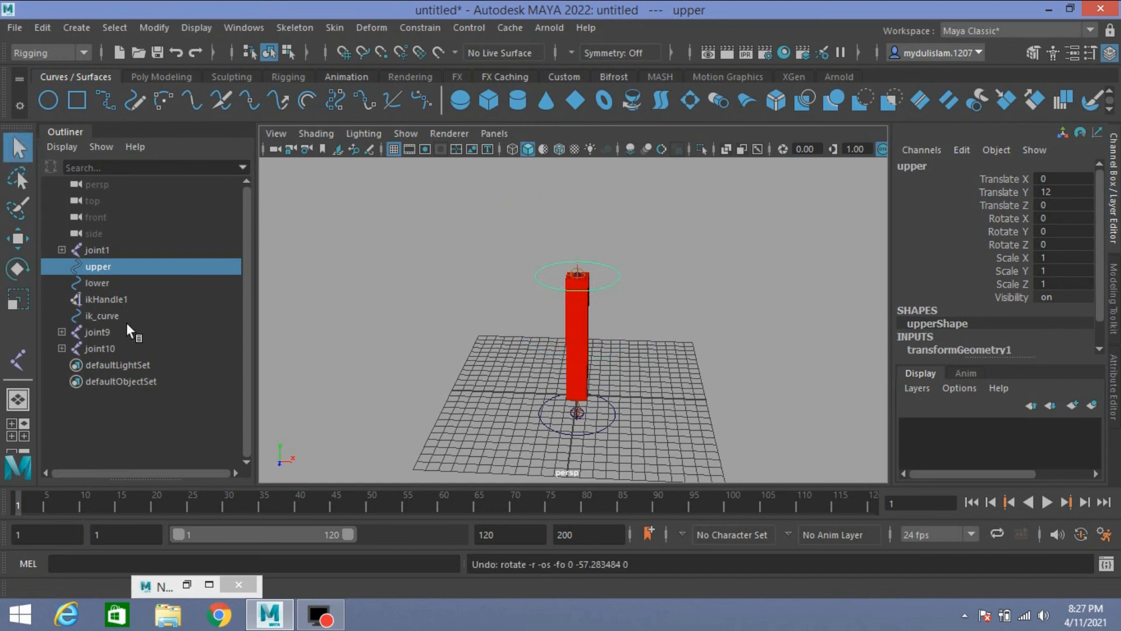
left_click(107, 298)
left_click(1114, 397)
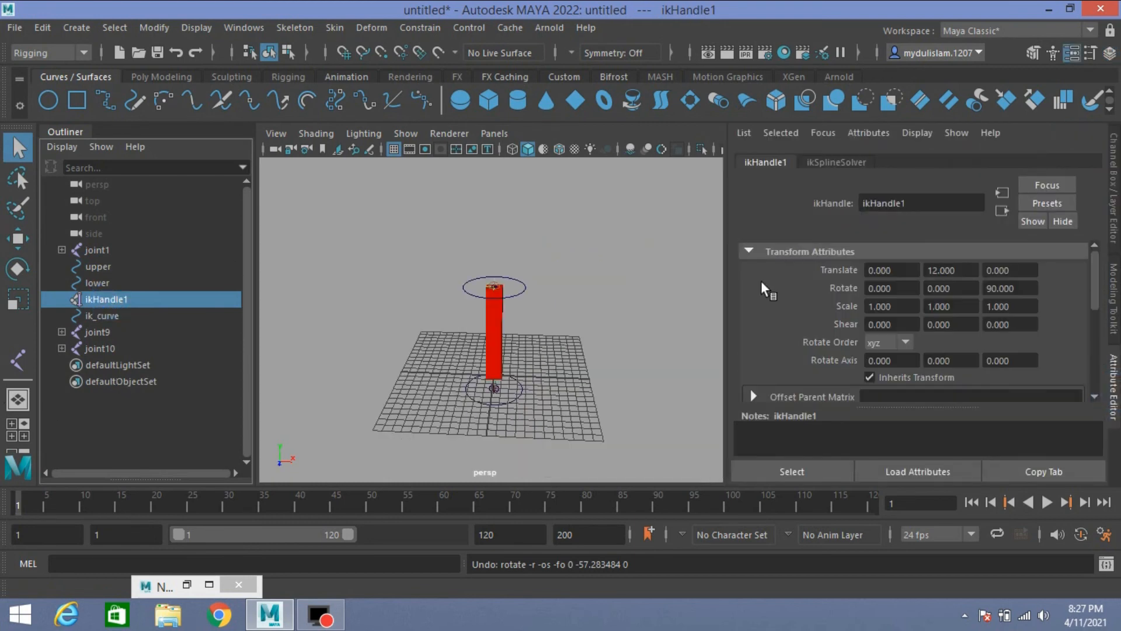
scroll(836, 368, "down", 4)
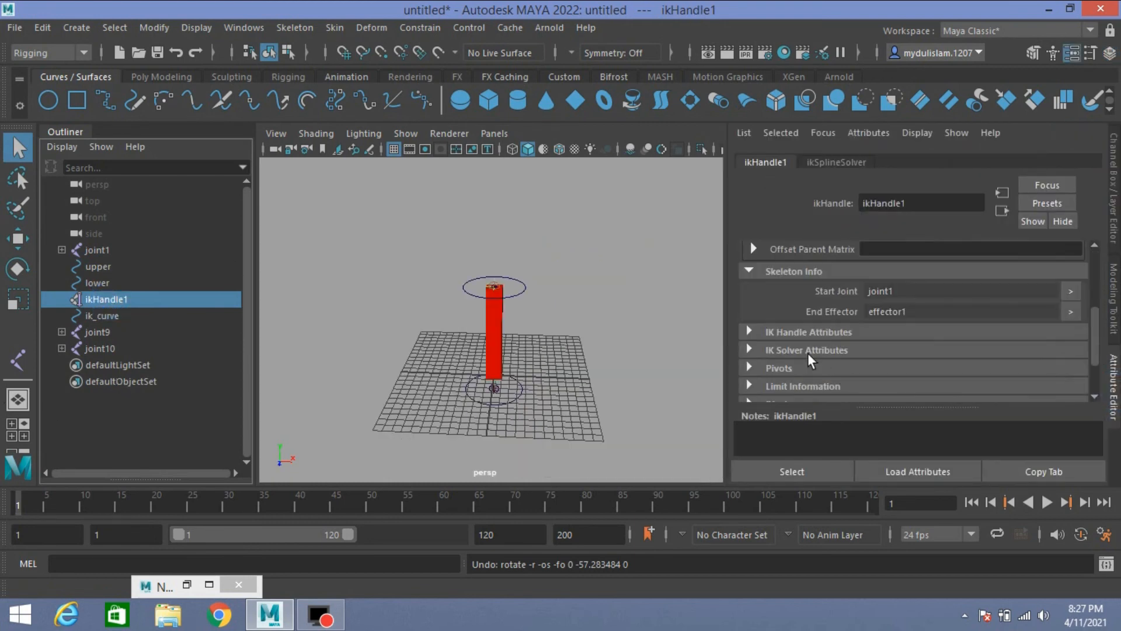
left_click(750, 350)
scroll(774, 352, "down", 5)
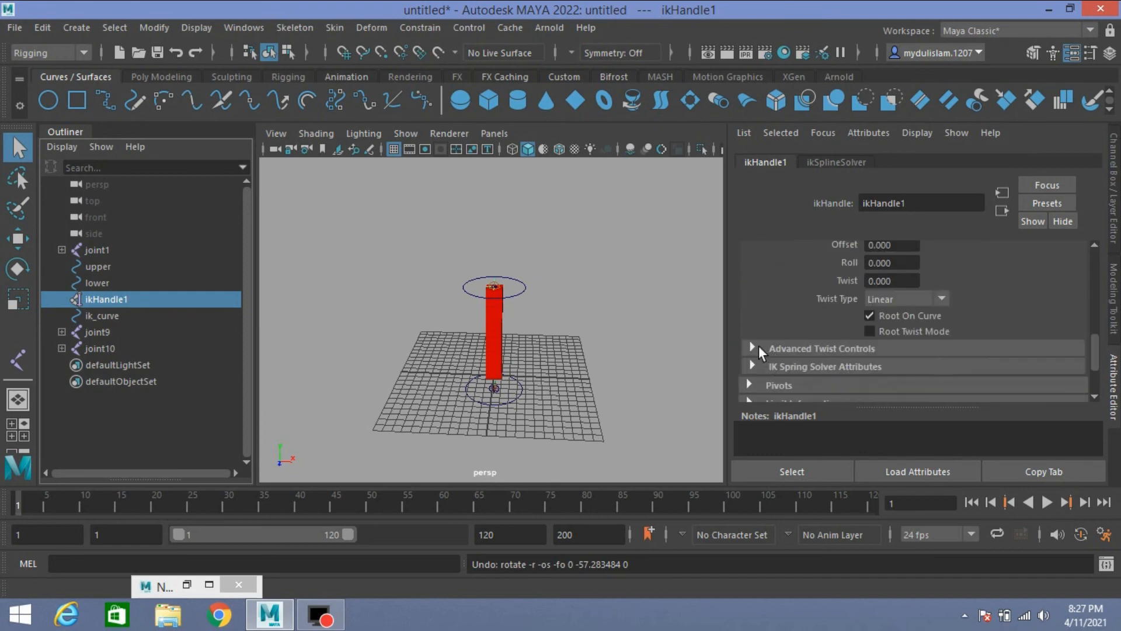
left_click(753, 348)
scroll(759, 350, "down", 3)
left_click(906, 268)
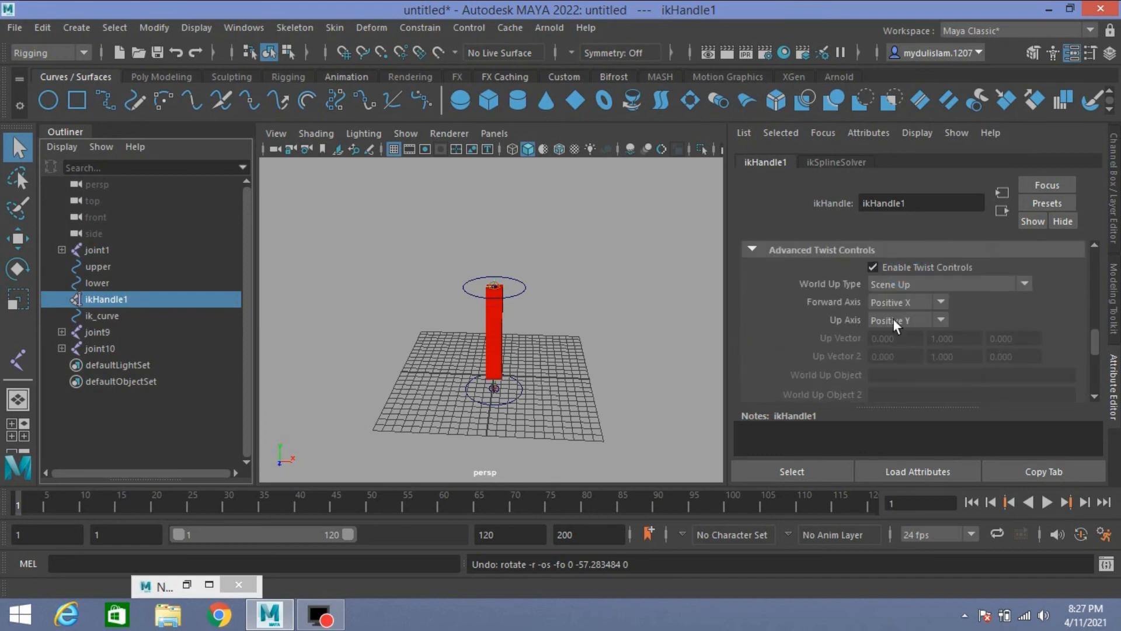
Step: Set ikHandle1's World Up Type to Object Rotation Up (Start/End), with Up Vector and Up Vector 2 both at 1, 0, 0
left_click(943, 283)
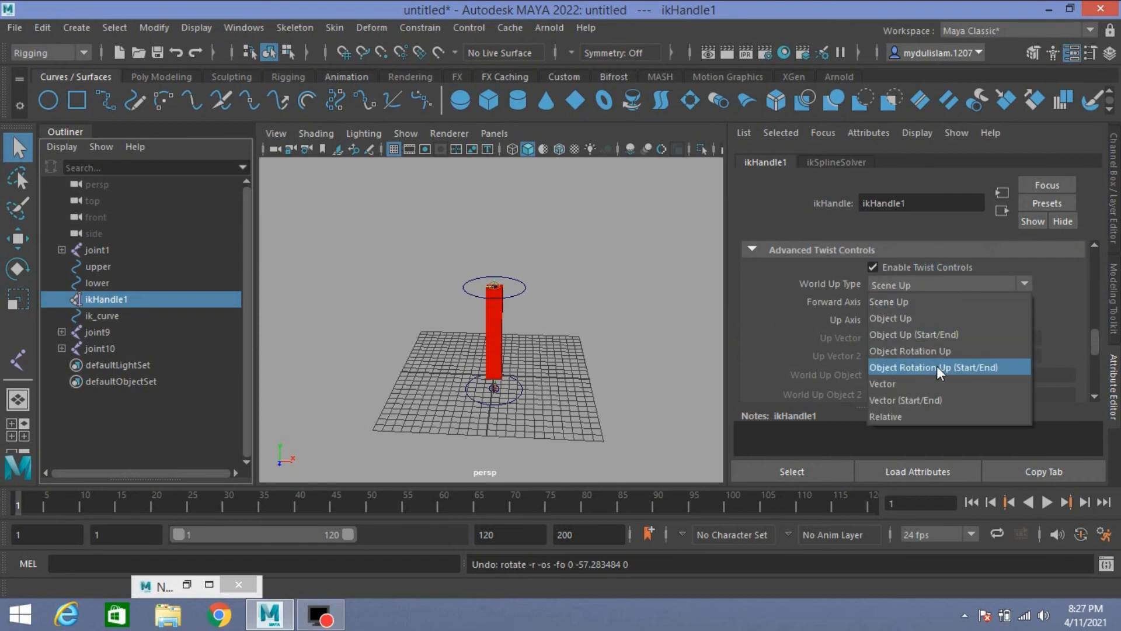
left_click(920, 368)
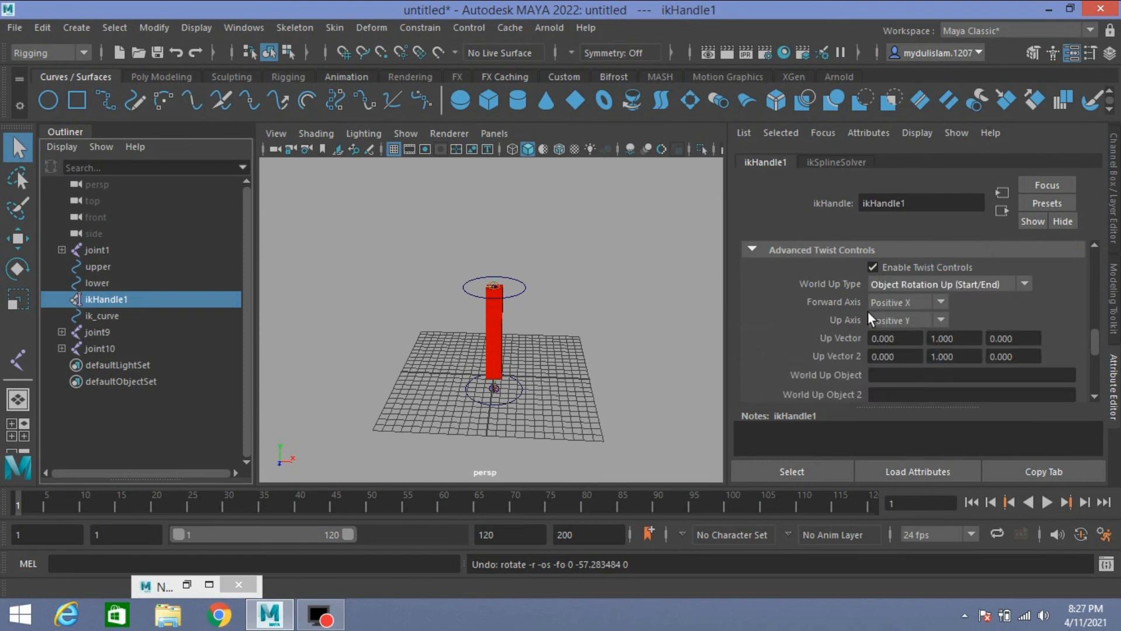
left_click(965, 338)
type("0")
left_click_drag(959, 356, 879, 358)
type("0")
left_click(900, 339)
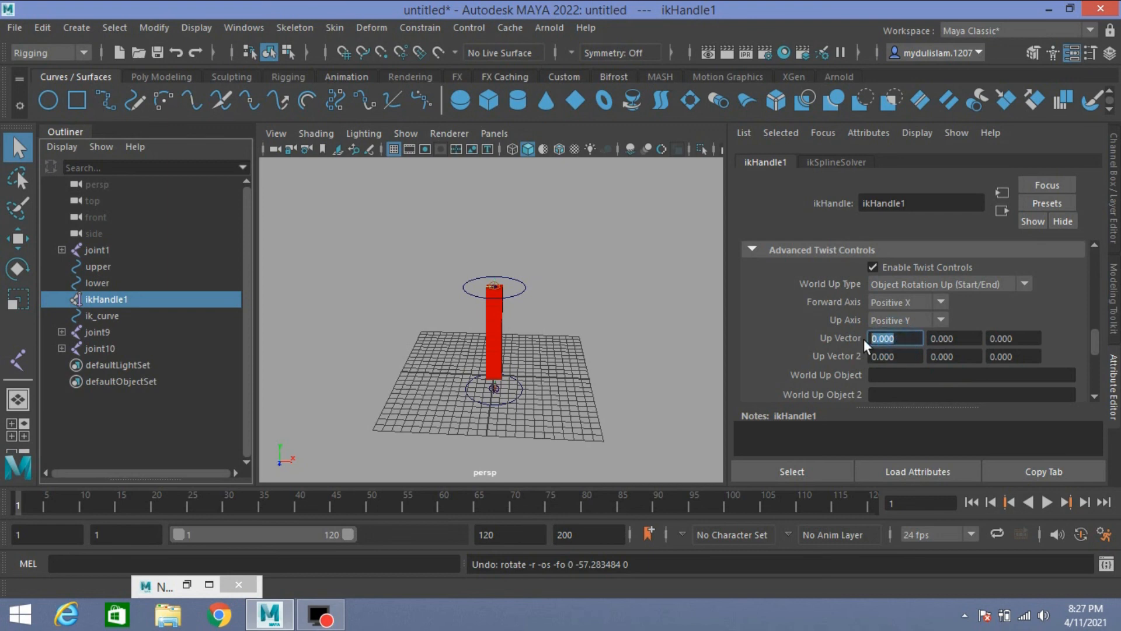
type("1")
left_click(893, 356)
type("1")
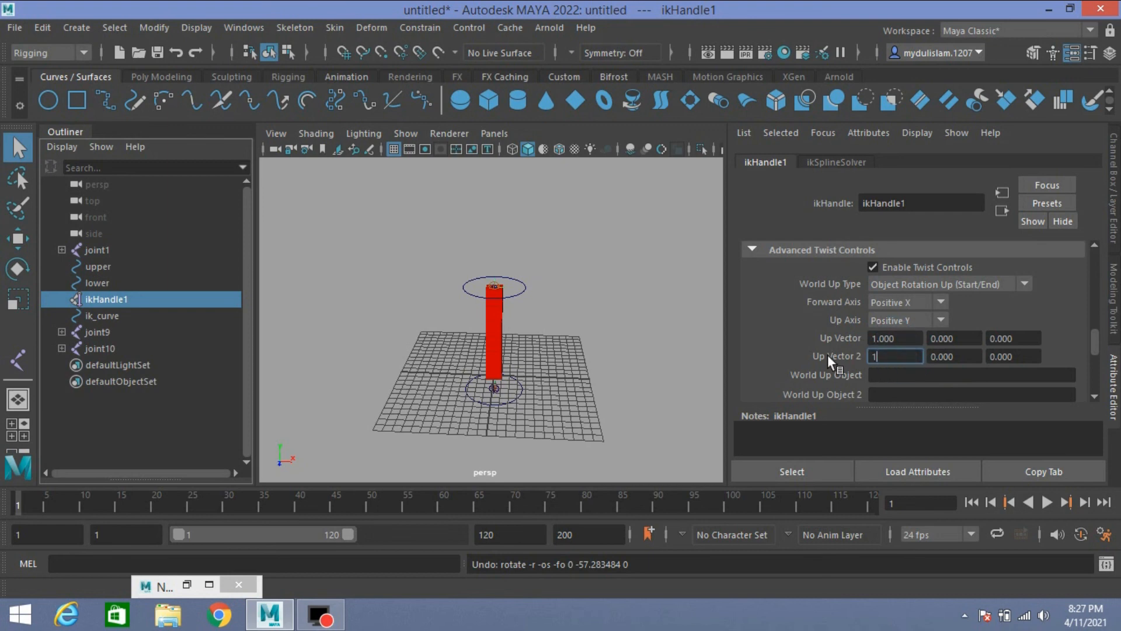
key("Return")
Step: Assign the lower control curve as ikHandle1's World Up Object and the upper control curve as World Up Object 2
double_click(103, 266)
key("ctrl+c")
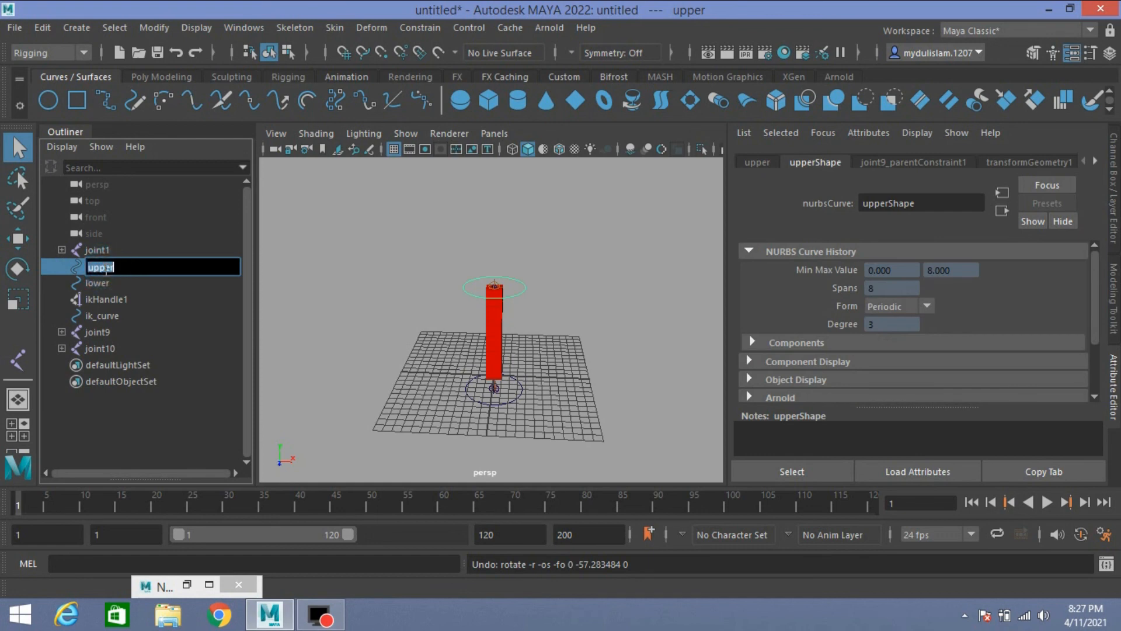
left_click(97, 299)
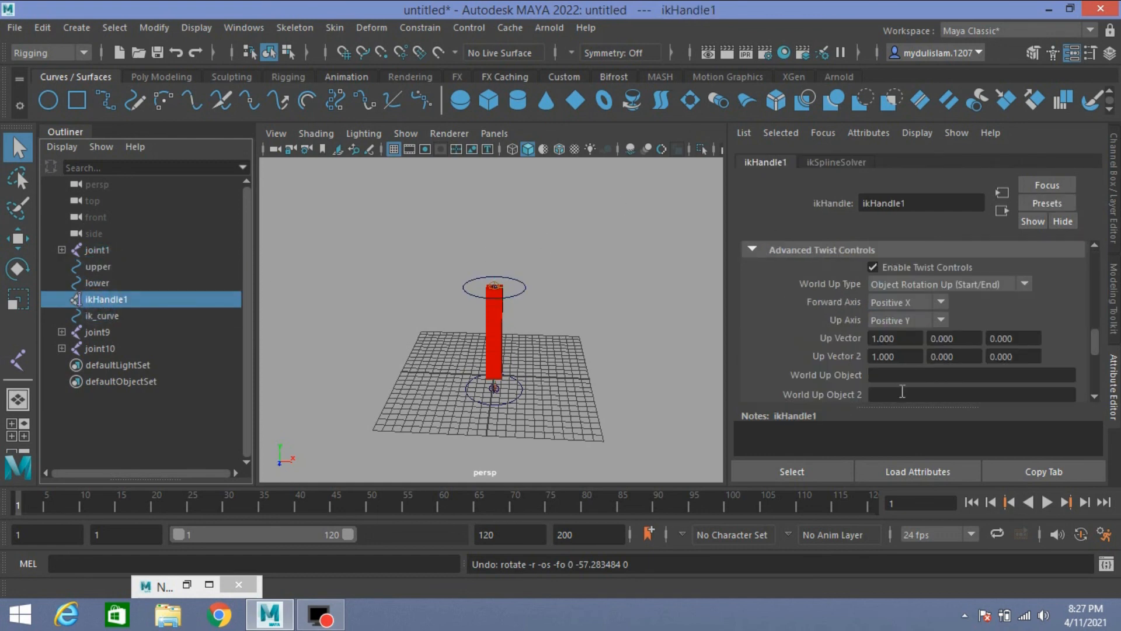
left_click(902, 395)
key("ctrl+v")
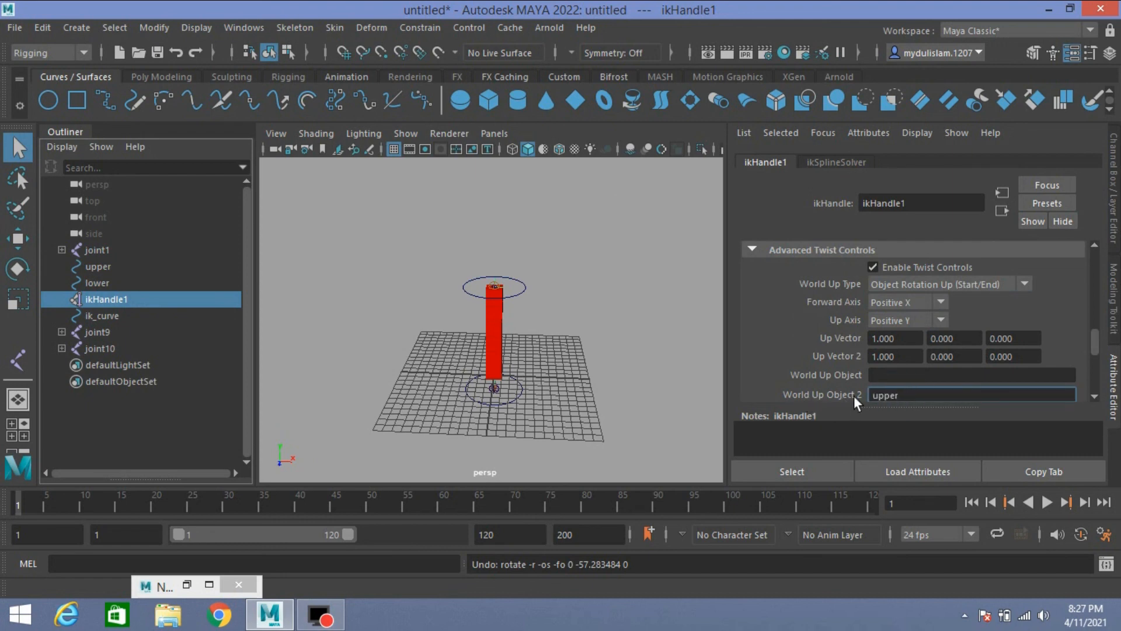
double_click(106, 285)
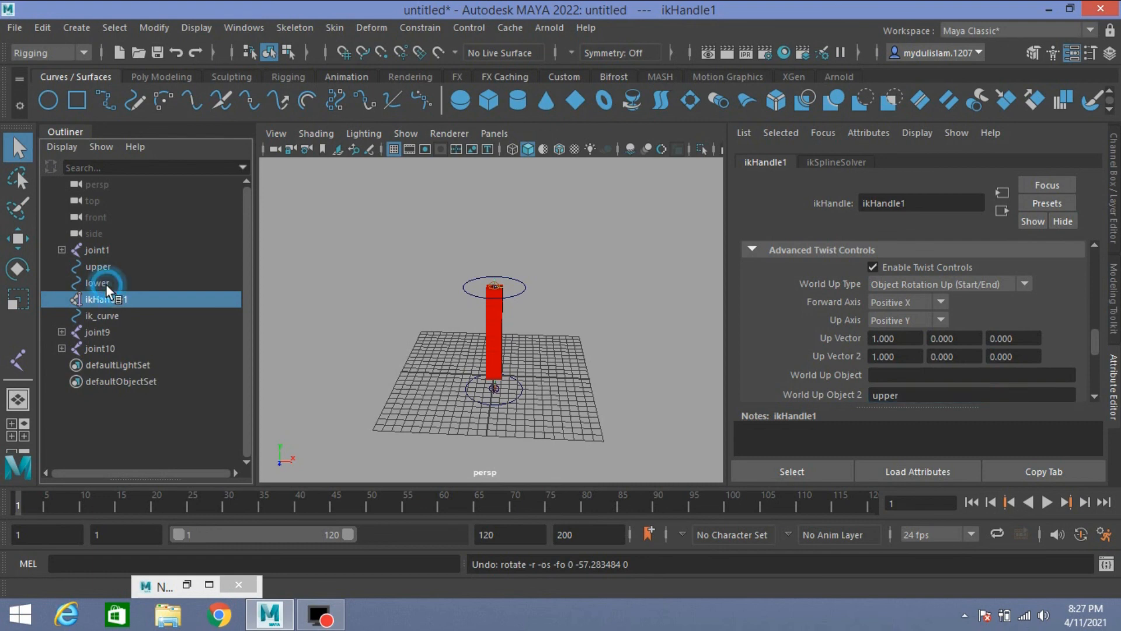
left_click(891, 376)
key("ctrl+v")
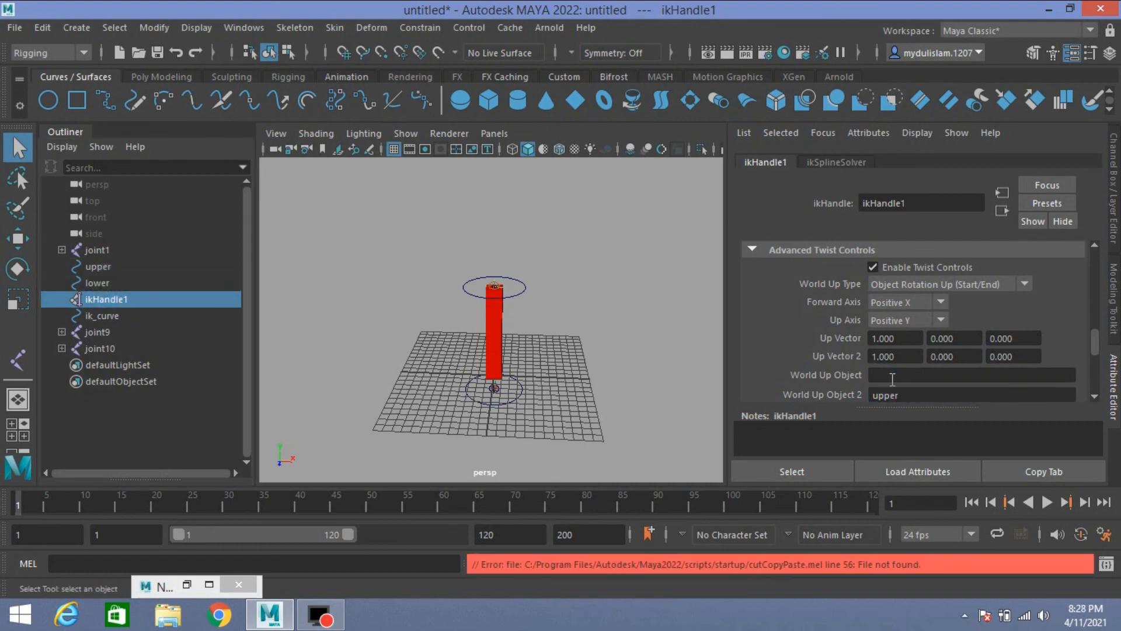
left_click(892, 377)
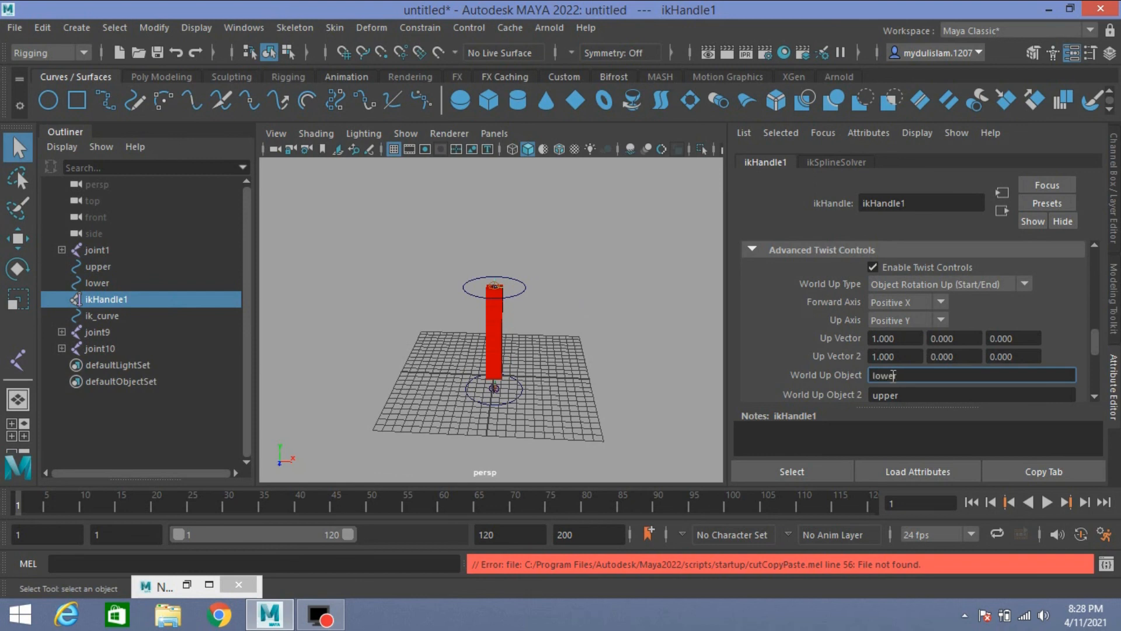
key("Return")
Step: Test the cube stack's twist by rotating the upper control about its vertical axis, and undo the rotations
mouse_move(566, 345)
left_mouse_down("alt")
mouse_move(613, 330)
mouse_move(580, 335)
left_mouse_up("alt")
left_click(543, 270)
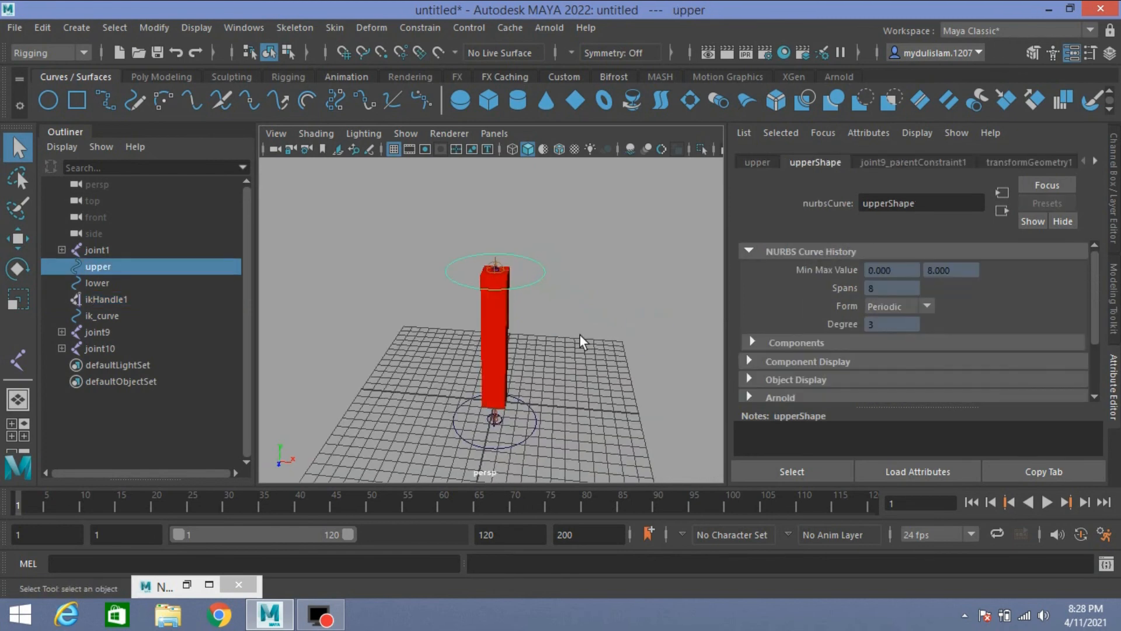
left_click(23, 269)
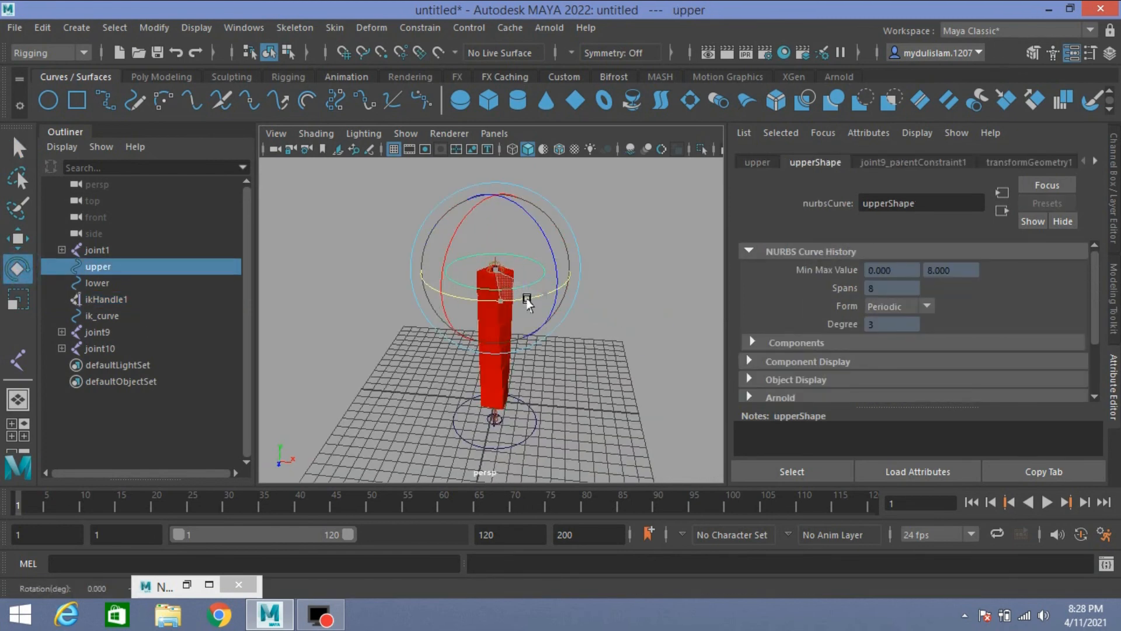
left_click_drag(527, 301, 432, 320)
scroll(548, 396, "up", 5)
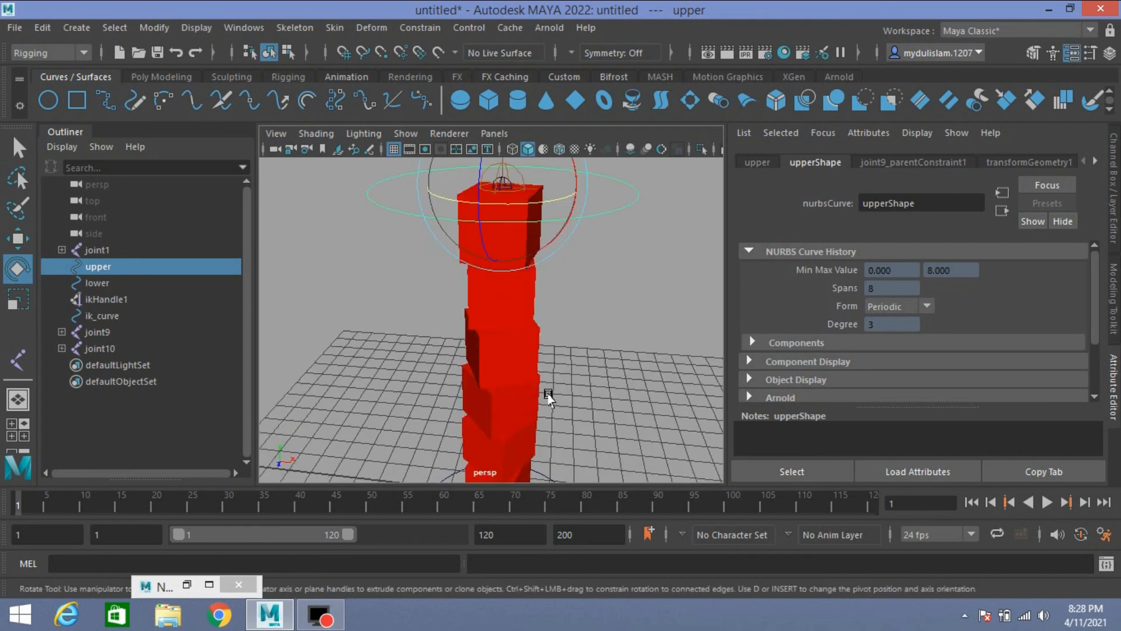
mouse_move(533, 209)
left_mouse_down()
mouse_move(513, 215)
mouse_move(525, 216)
left_mouse_up()
key("ctrl+z")
key("ctrl+z")
key("ctrl+z")
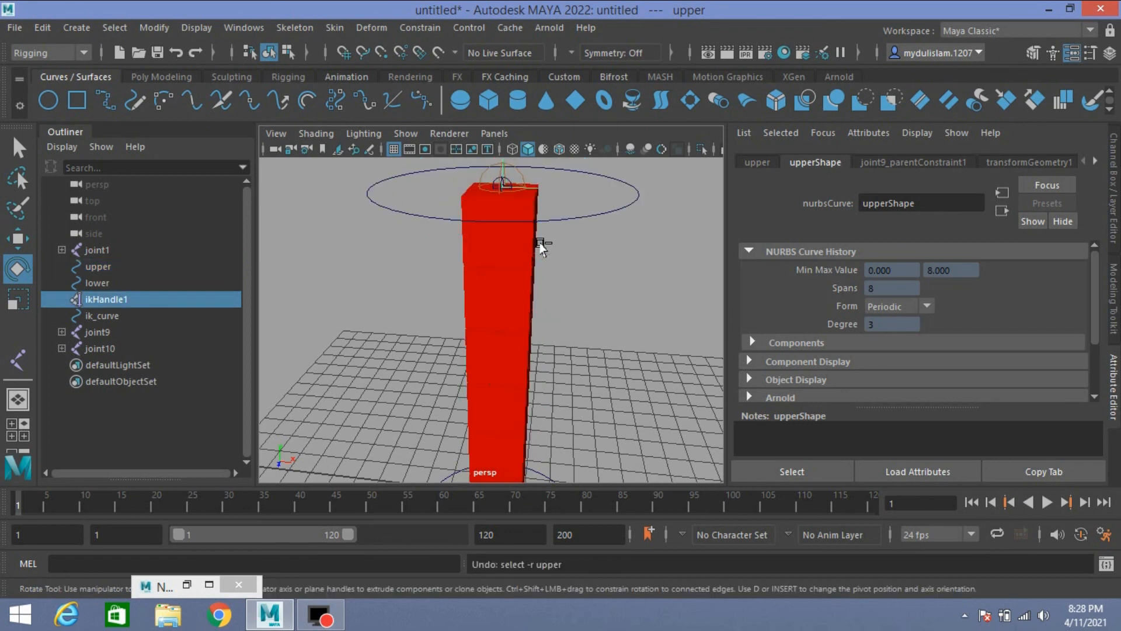
scroll(567, 307, "down", 5)
left_click_drag(582, 318, 613, 306, "alt")
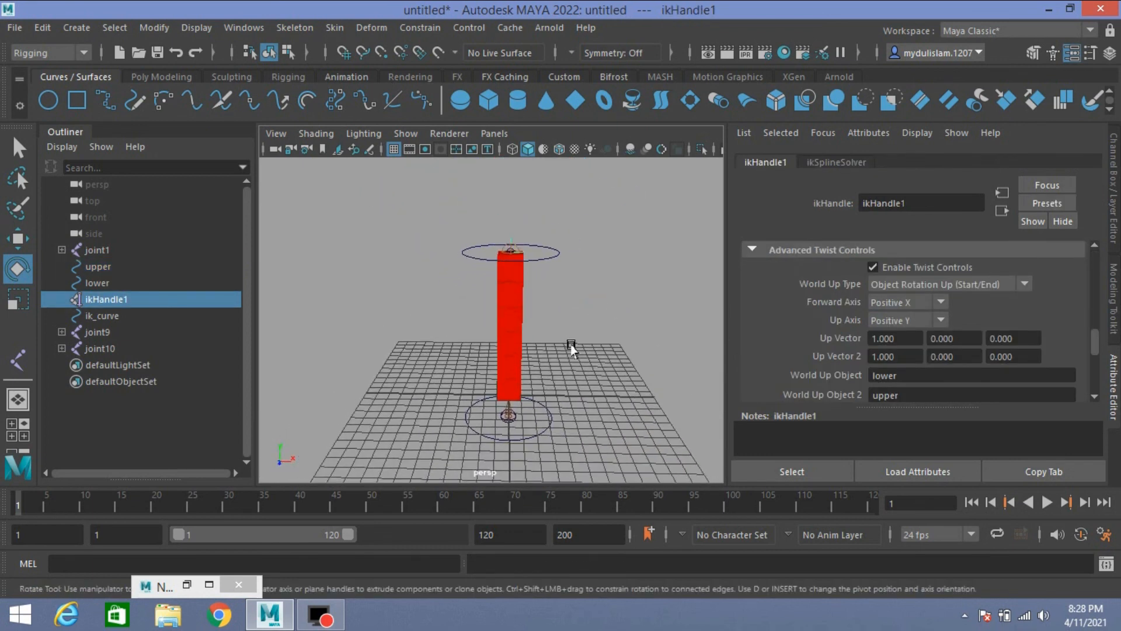